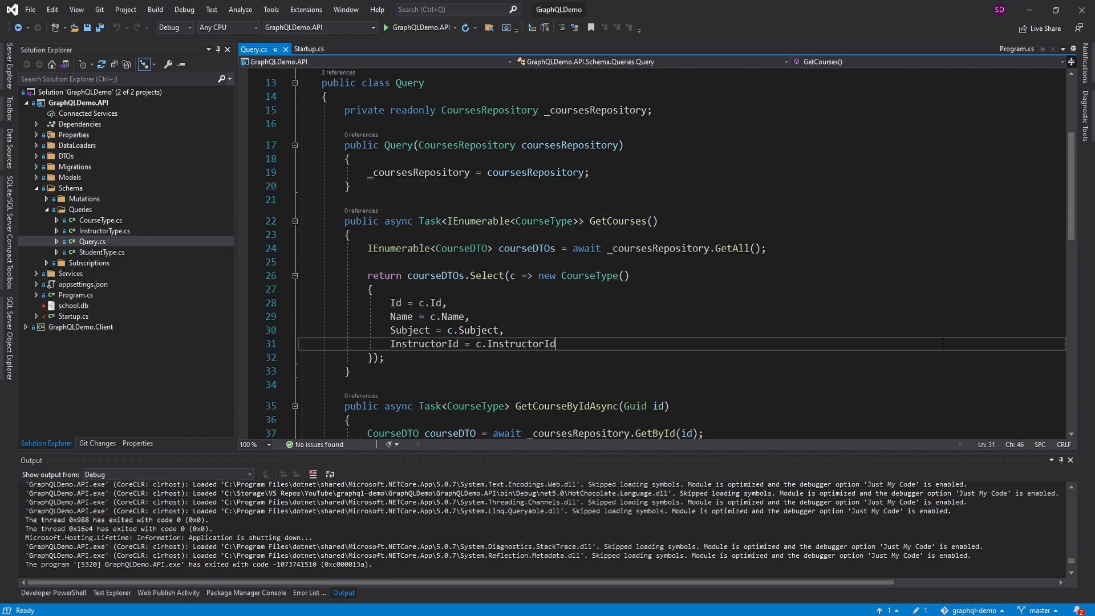
Step: Review the GetCourses resolver's InstructorId mapping, then switch to the GraphQL client
{"action": "double_click", "coordinate": [521, 344]}
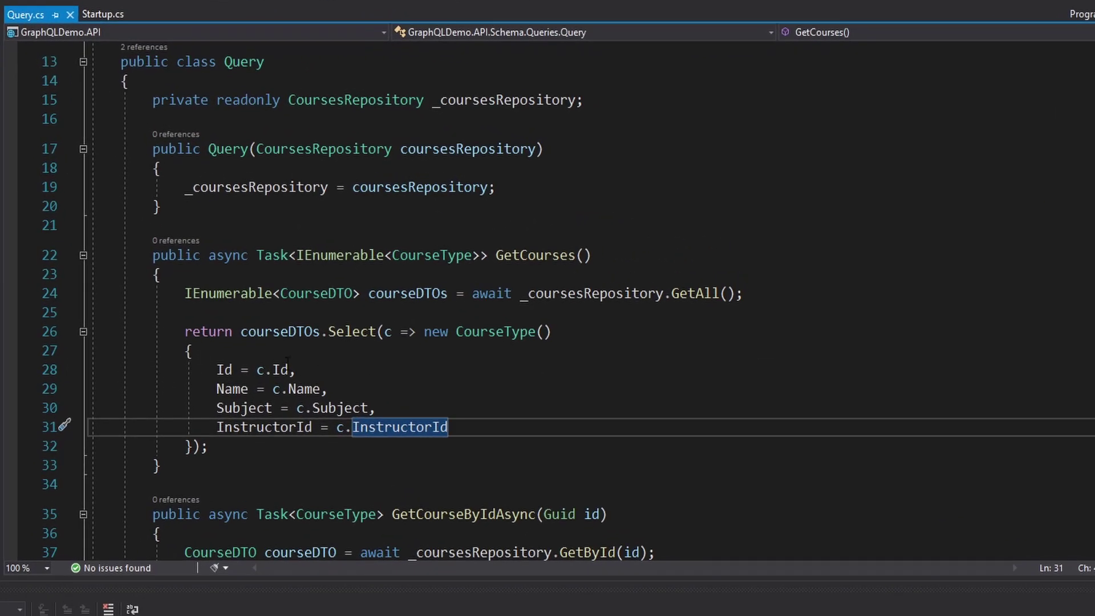
{"action": "left_click", "coordinate": [153, 256]}
{"action": "key", "text": "shift+Down"}
{"action": "key", "text": "shift+Down"}
{"action": "key", "text": "shift+Down"}
{"action": "key", "text": "Right"}
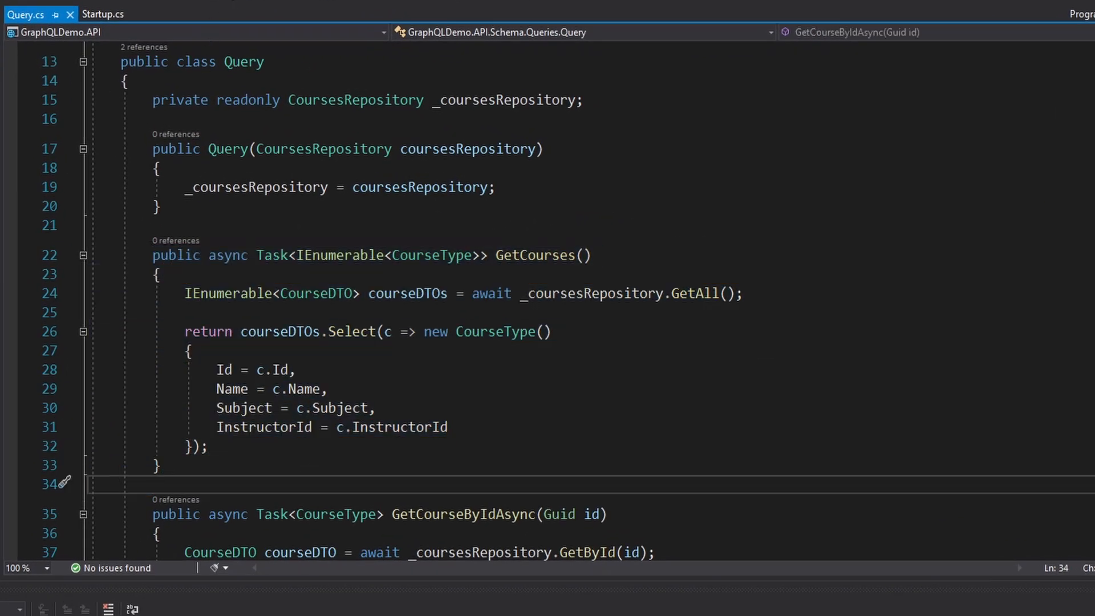
{"action": "key", "text": "alt+Tab"}
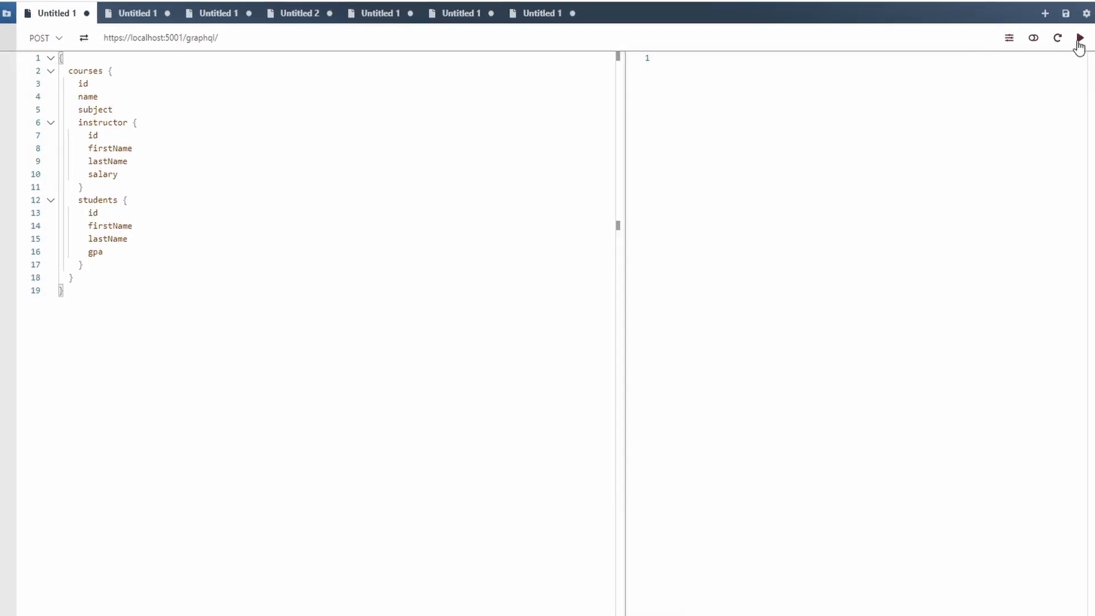
Step: Run the courses query, inspect the returned courses, and switch back to the Query code
{"action": "left_click", "coordinate": [1079, 38]}
{"action": "scroll", "coordinate": [761, 149], "scroll_direction": "down", "scroll_amount": 5}
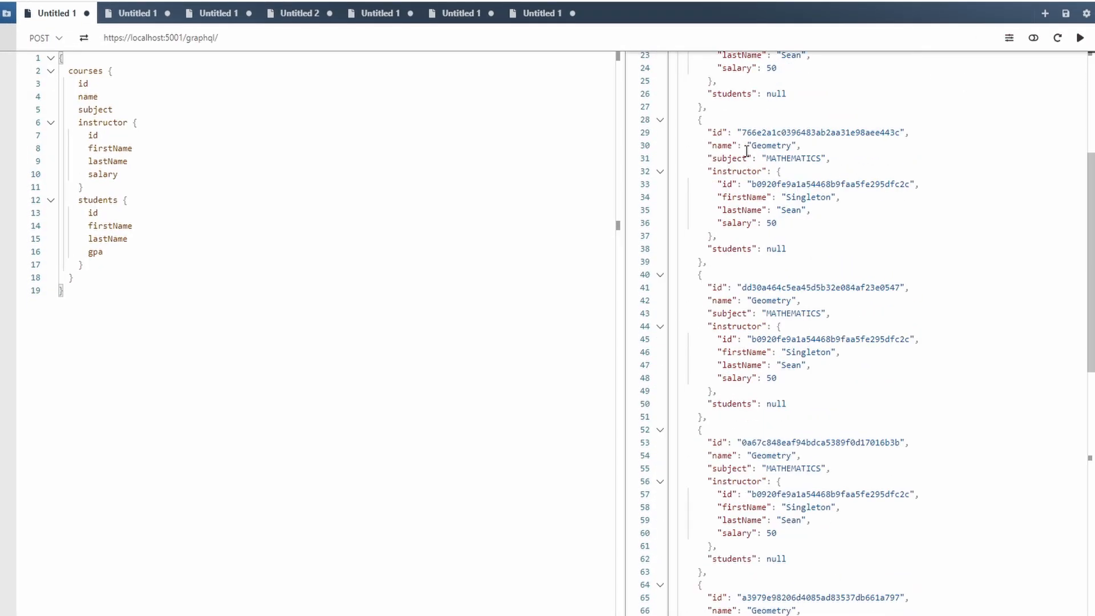
{"action": "scroll", "coordinate": [746, 149], "scroll_direction": "down", "scroll_amount": 5}
{"action": "scroll", "coordinate": [762, 171], "scroll_direction": "up", "scroll_amount": 3}
{"action": "scroll", "coordinate": [775, 196], "scroll_direction": "up", "scroll_amount": 4}
{"action": "scroll", "coordinate": [775, 195], "scroll_direction": "up", "scroll_amount": 3}
{"action": "scroll", "coordinate": [773, 195], "scroll_direction": "up", "scroll_amount": 3}
{"action": "scroll", "coordinate": [755, 231], "scroll_direction": "down", "scroll_amount": 1}
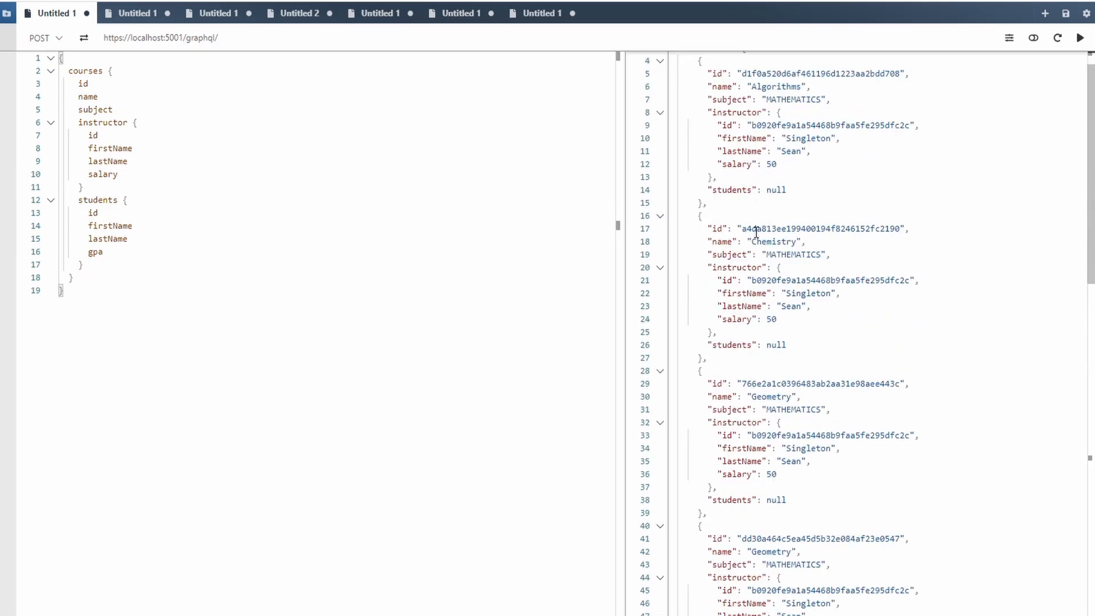
{"action": "scroll", "coordinate": [755, 231], "scroll_direction": "up", "scroll_amount": 1}
{"action": "left_click_drag", "start_coordinate": [694, 251], "coordinate": [804, 487]}
{"action": "left_click", "coordinate": [844, 316]}
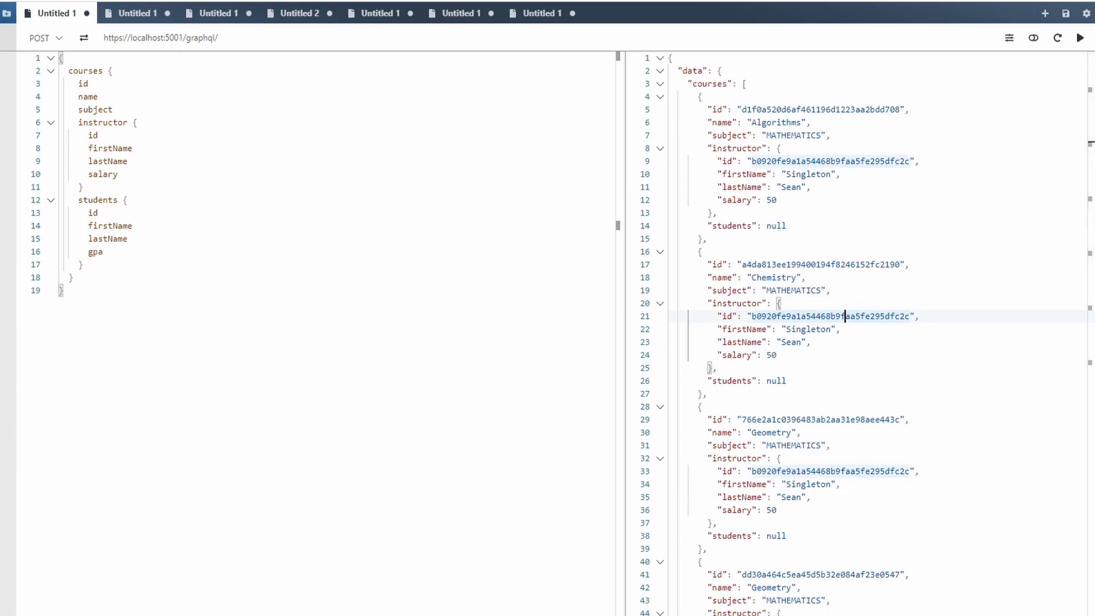
{"action": "key", "text": "alt+Tab"}
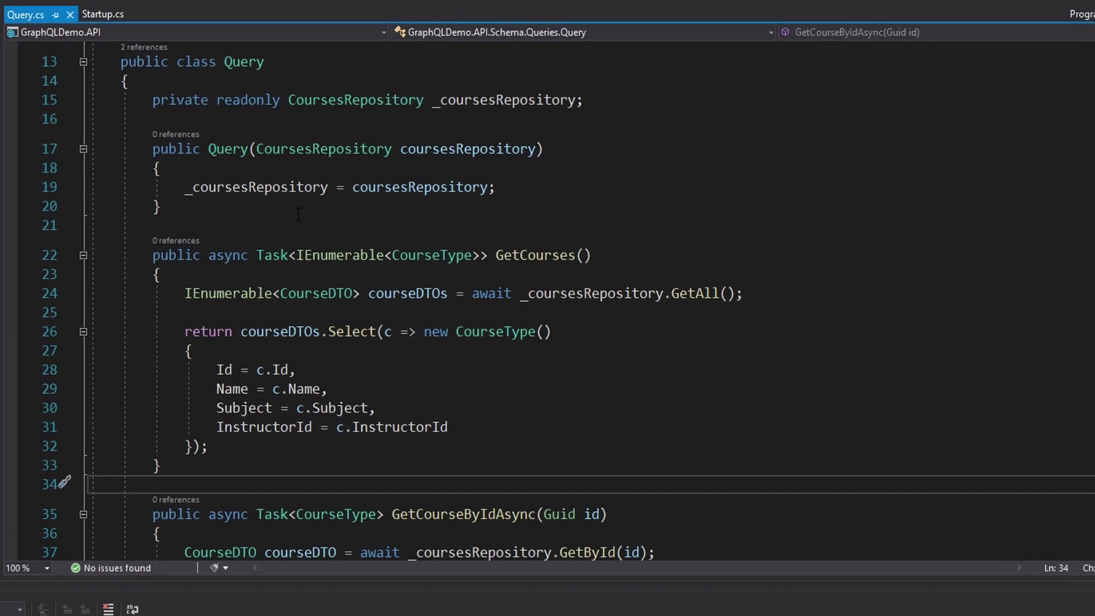
Step: Add [UsePaging] above GetCourses with the HotChocolate.Types using, and save Query.cs
{"action": "left_click", "coordinate": [276, 219]}
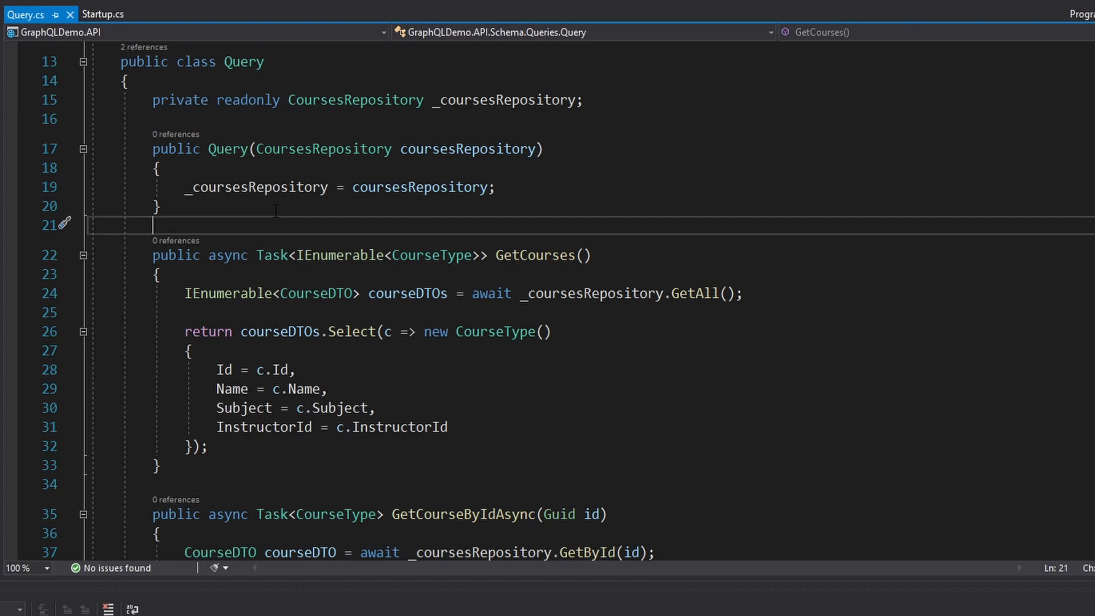
{"action": "key", "text": "Return"}
{"action": "type", "text": "["}
{"action": "type", "text": "UseP"}
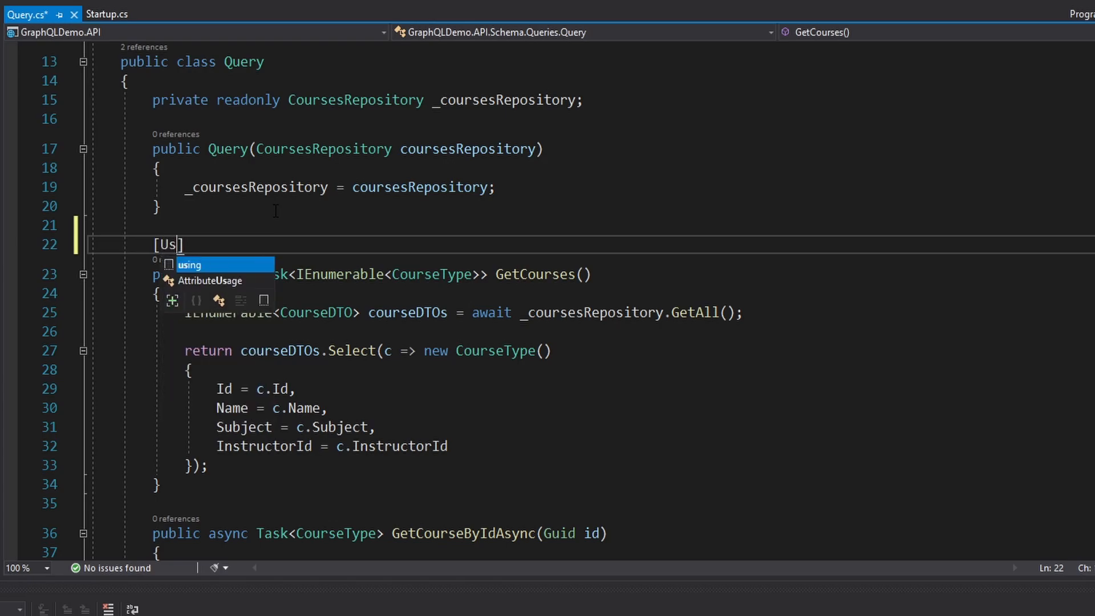
{"action": "type", "text": "aging"}
{"action": "key", "text": "ctrl+period"}
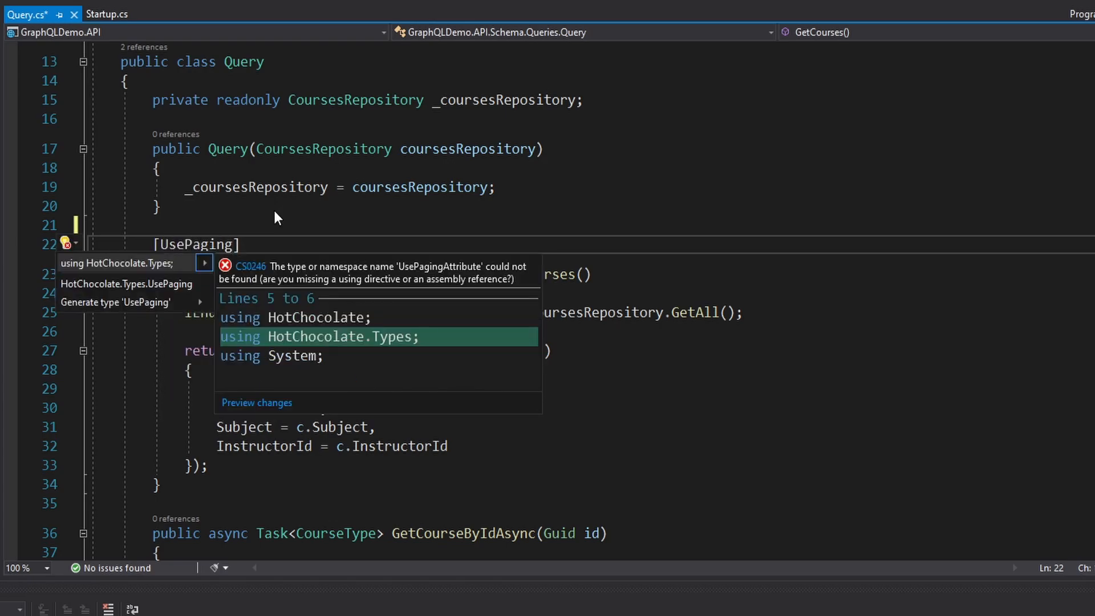
{"action": "key", "text": "Return"}
{"action": "key", "text": "ctrl+s"}
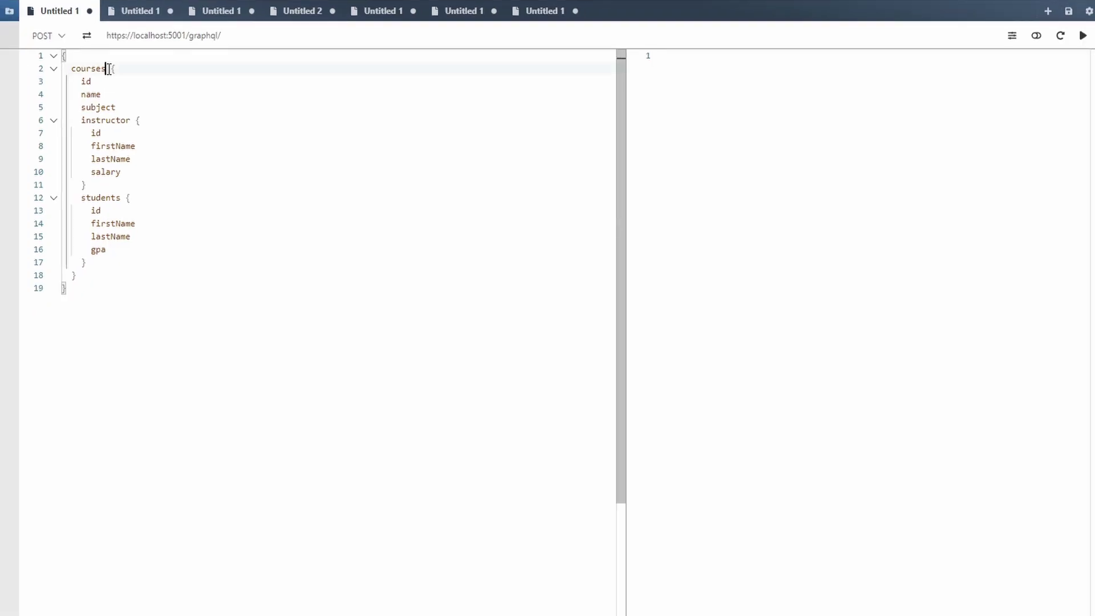
Step: Give the courses query a first: 3 argument via autocomplete
{"action": "left_click", "coordinate": [109, 69]}
{"action": "type", "text": "("}
{"action": "key", "text": "ctrl+space"}
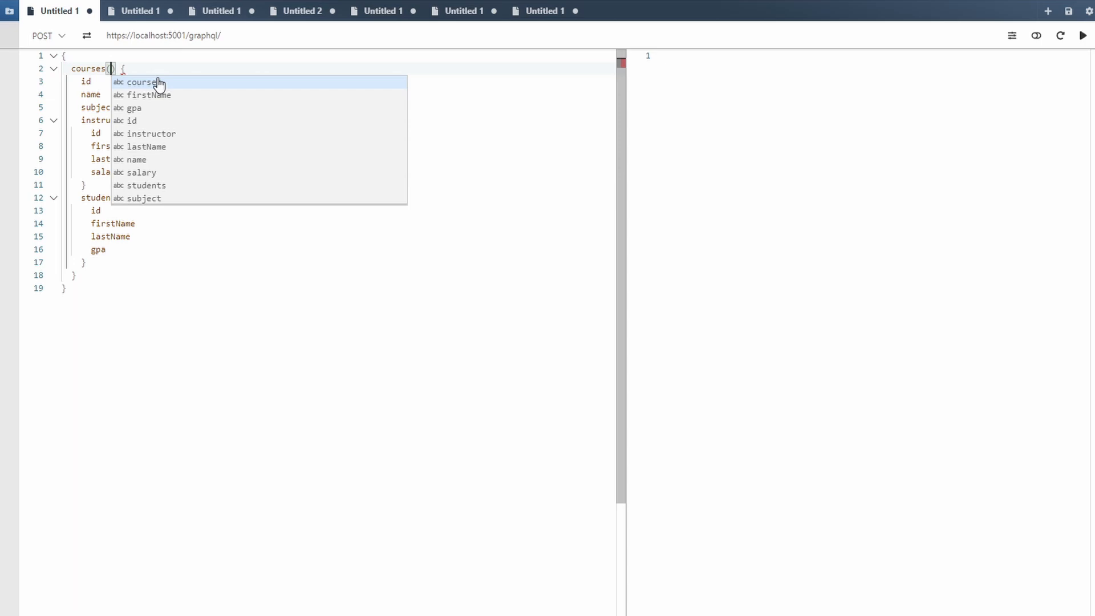
{"action": "key", "text": "Escape"}
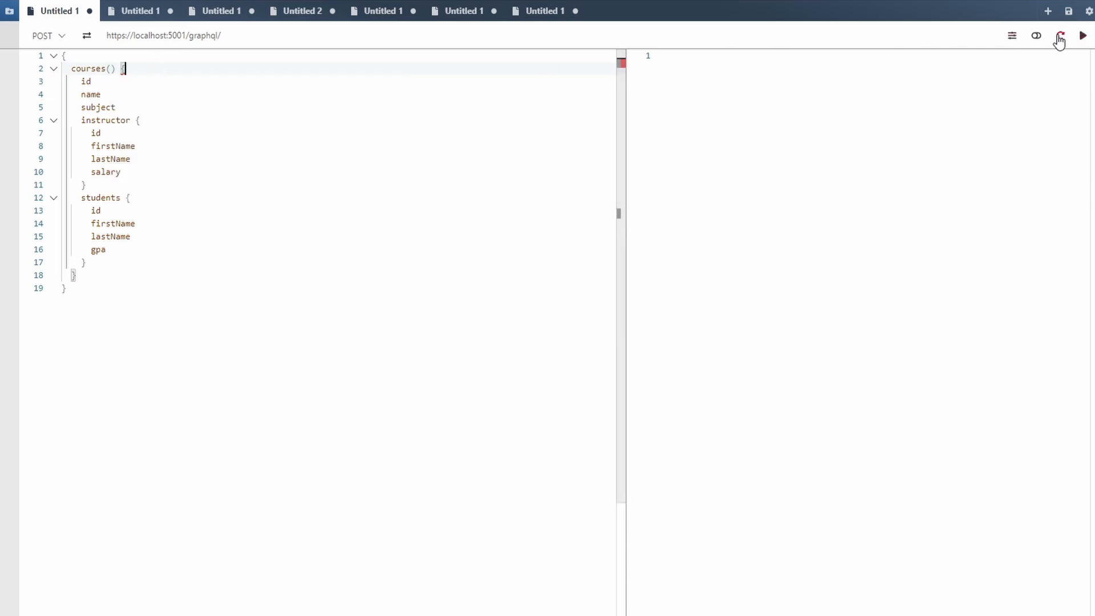
{"action": "left_click", "coordinate": [112, 69]}
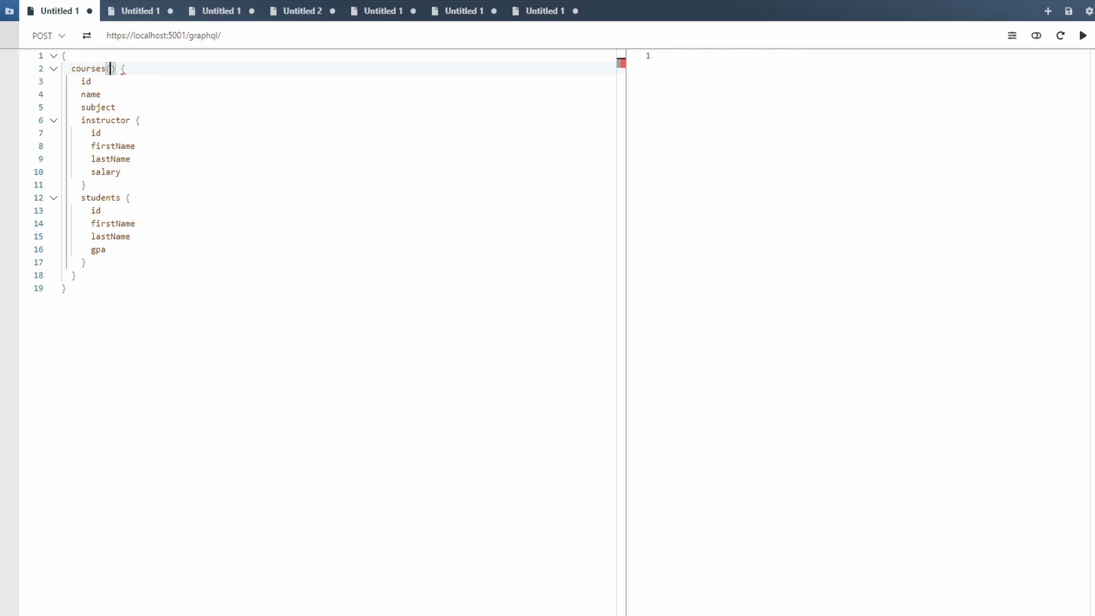
{"action": "type", "text": "fi"}
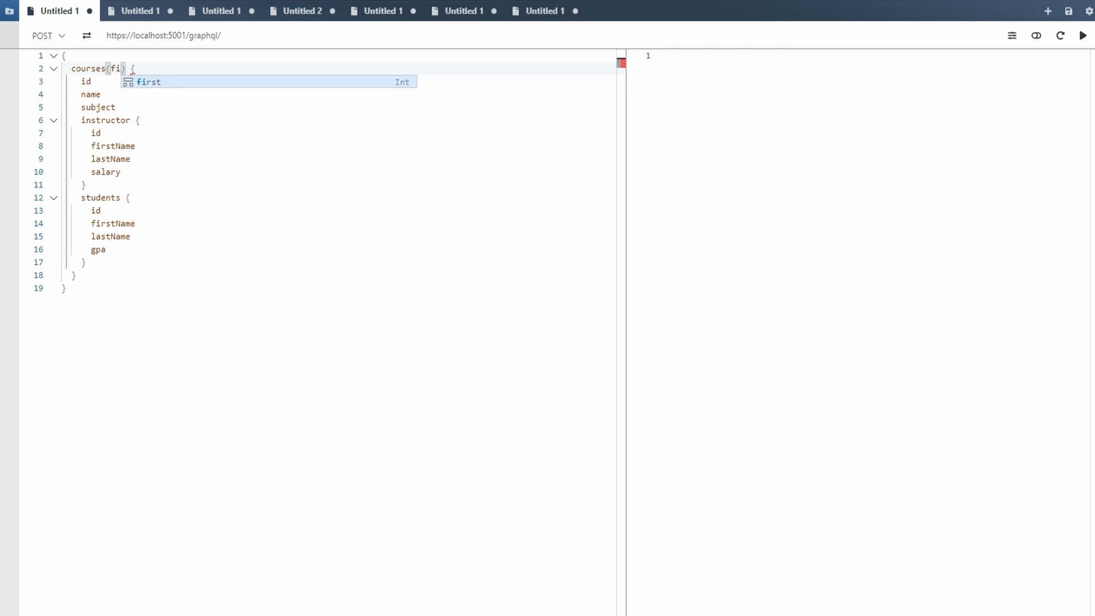
{"action": "key", "text": "Tab"}
{"action": "type", "text": ": "}
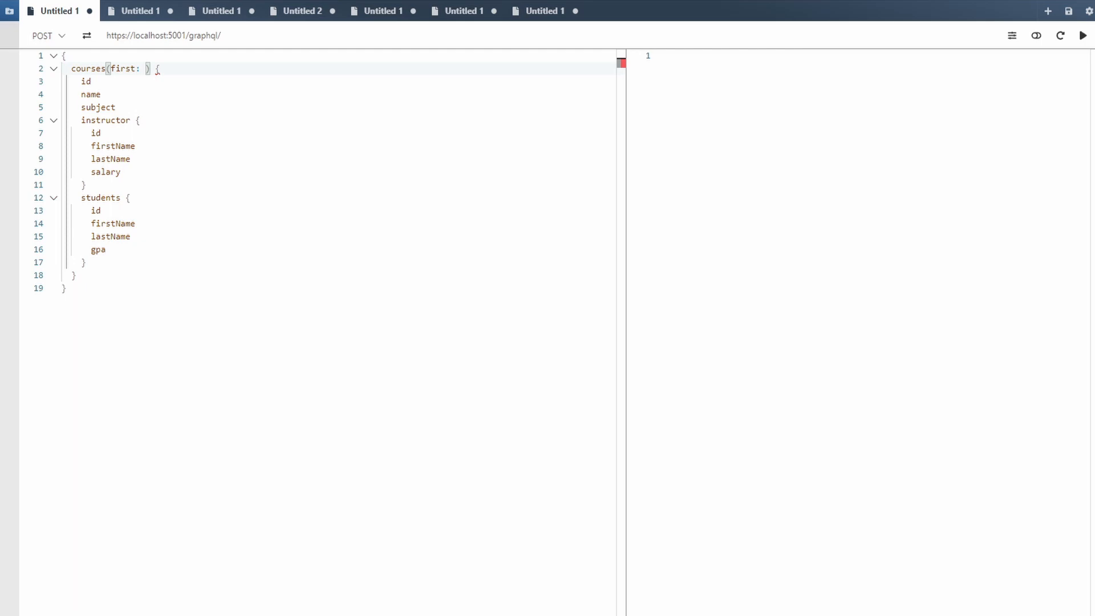
{"action": "type", "text": "3"}
{"action": "mouse_move", "coordinate": [197, 67]}
{"action": "left_click", "coordinate": [198, 67]}
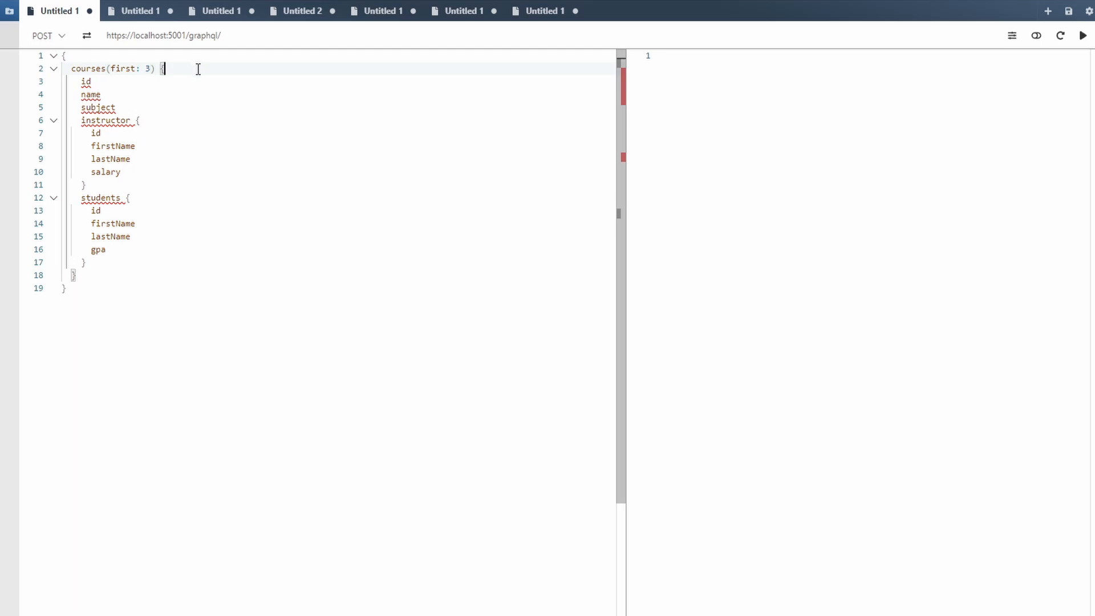
Step: Insert an edges { node { } } block inside the courses query from autocomplete
{"action": "key", "text": "Return"}
{"action": "key", "text": "ctrl+space"}
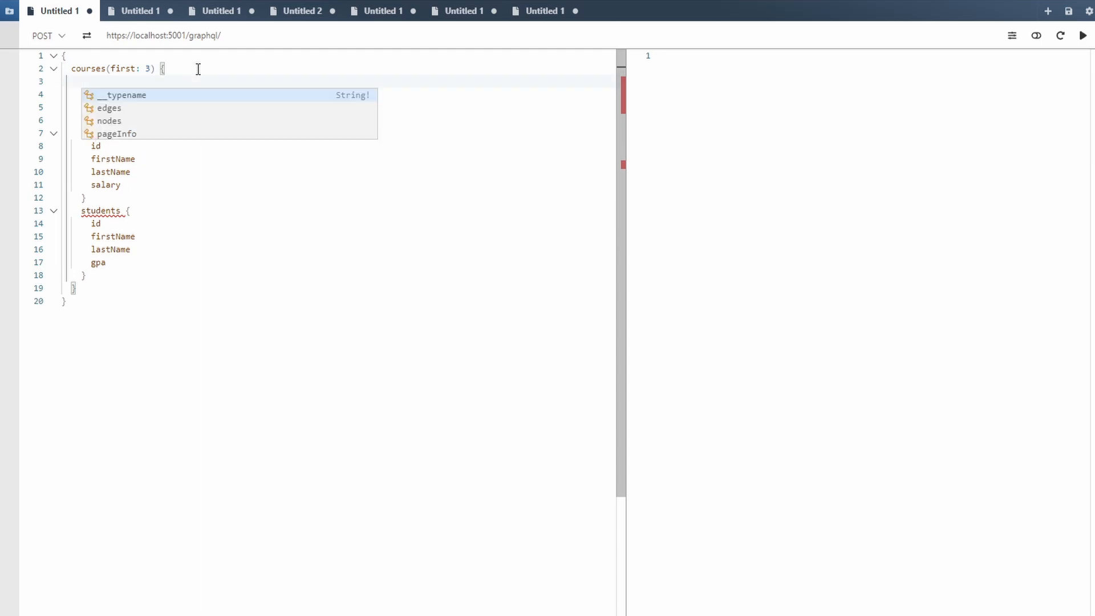
{"action": "key", "text": "Down"}
{"action": "key", "text": "Down"}
{"action": "key", "text": "Down"}
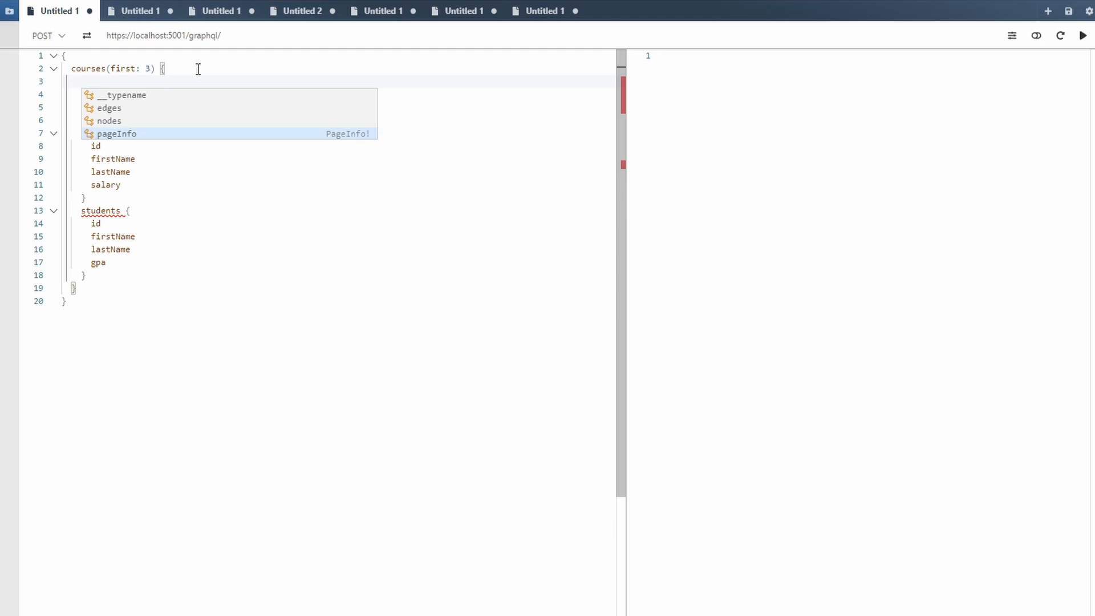
{"action": "key", "text": "Up"}
{"action": "key", "text": "Up"}
{"action": "key", "text": "Return"}
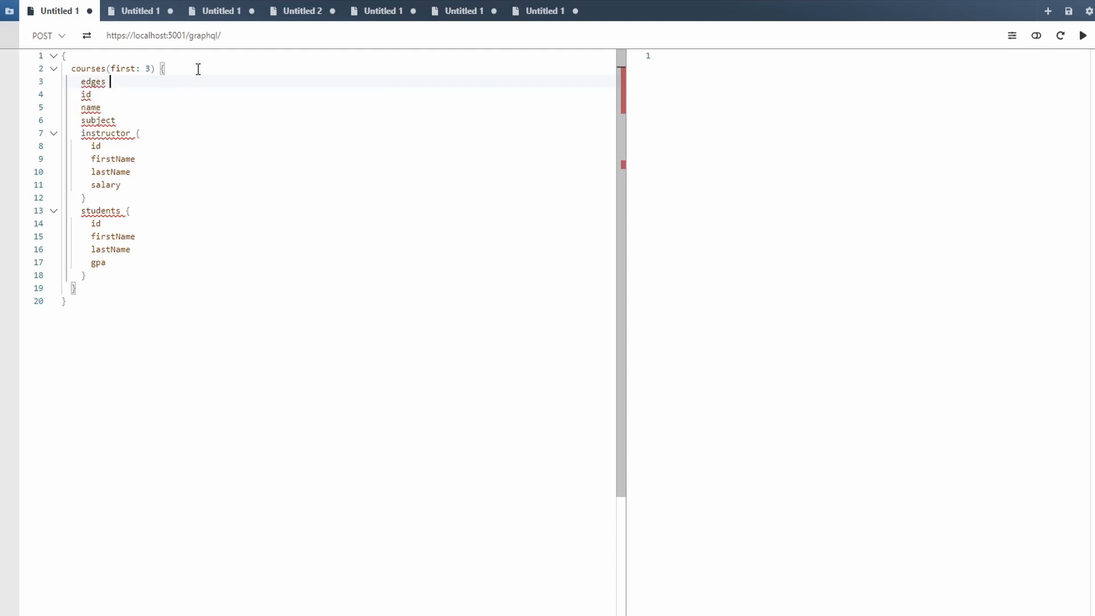
{"action": "type", "text": "{"}
{"action": "key", "text": "Return"}
{"action": "key", "text": "ctrl+space"}
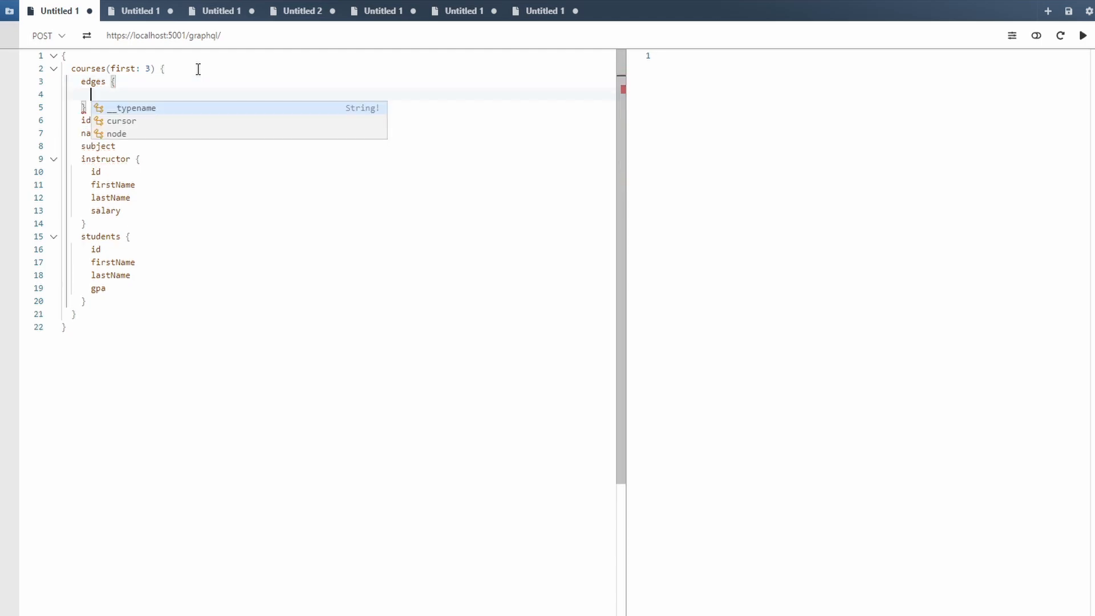
{"action": "key", "text": "Down"}
{"action": "key", "text": "Down"}
{"action": "key", "text": "Return"}
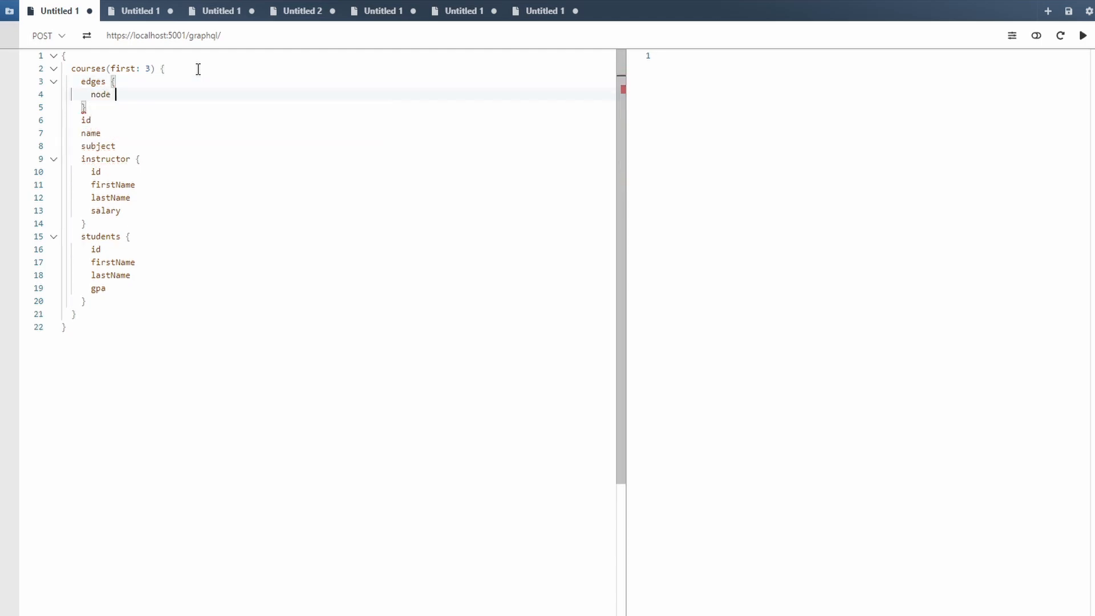
{"action": "type", "text": "{"}
{"action": "key", "text": "Return"}
{"action": "key", "text": "ctrl+space"}
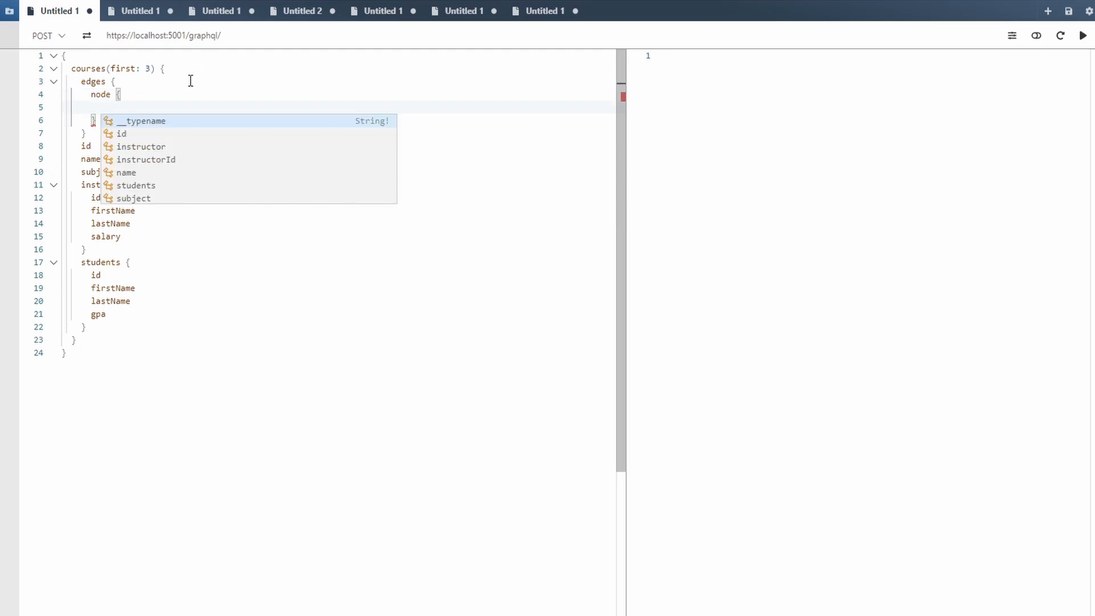
{"action": "key", "text": "Escape"}
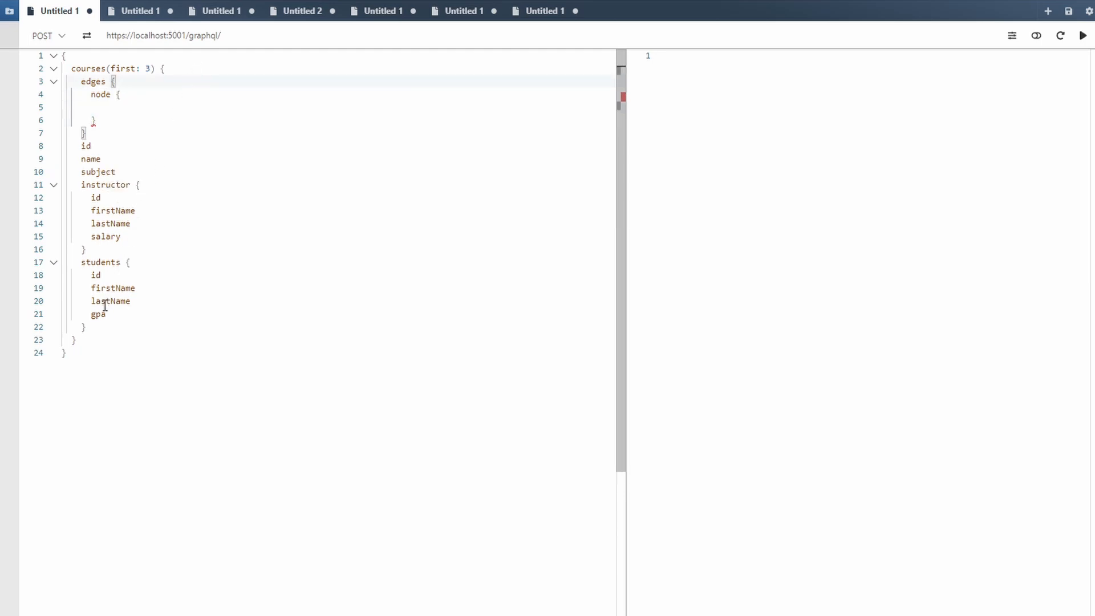
Step: Move the existing course, instructor and students fields inside the node block
{"action": "left_click_drag", "start_coordinate": [84, 326], "coordinate": [43, 150]}
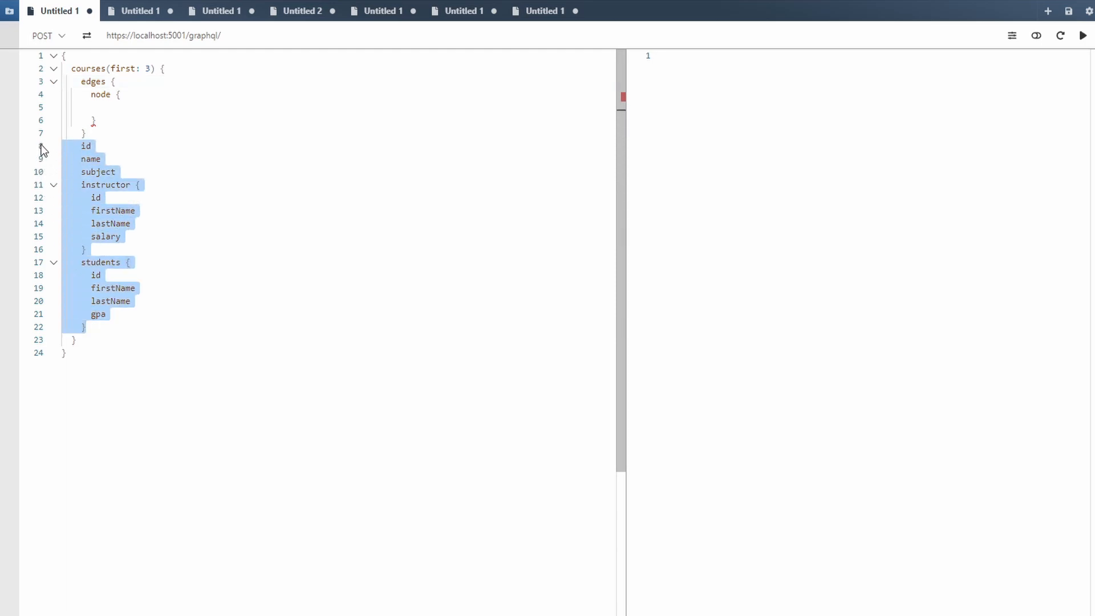
{"action": "key", "text": "ctrl+x"}
{"action": "left_click", "coordinate": [128, 107]}
{"action": "key", "text": "ctrl+v"}
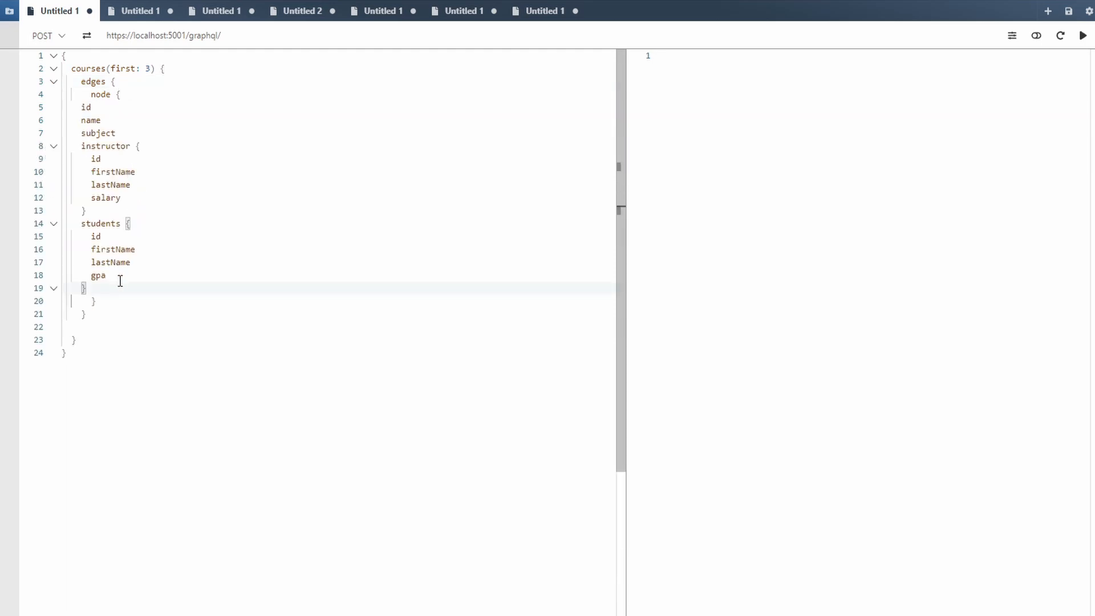
{"action": "left_click_drag", "start_coordinate": [86, 289], "coordinate": [52, 109]}
Step: Reindent the moved fields and add an empty nodes block after edges
{"action": "key", "text": "shift+ctrl+p"}
{"action": "left_click", "coordinate": [129, 314]}
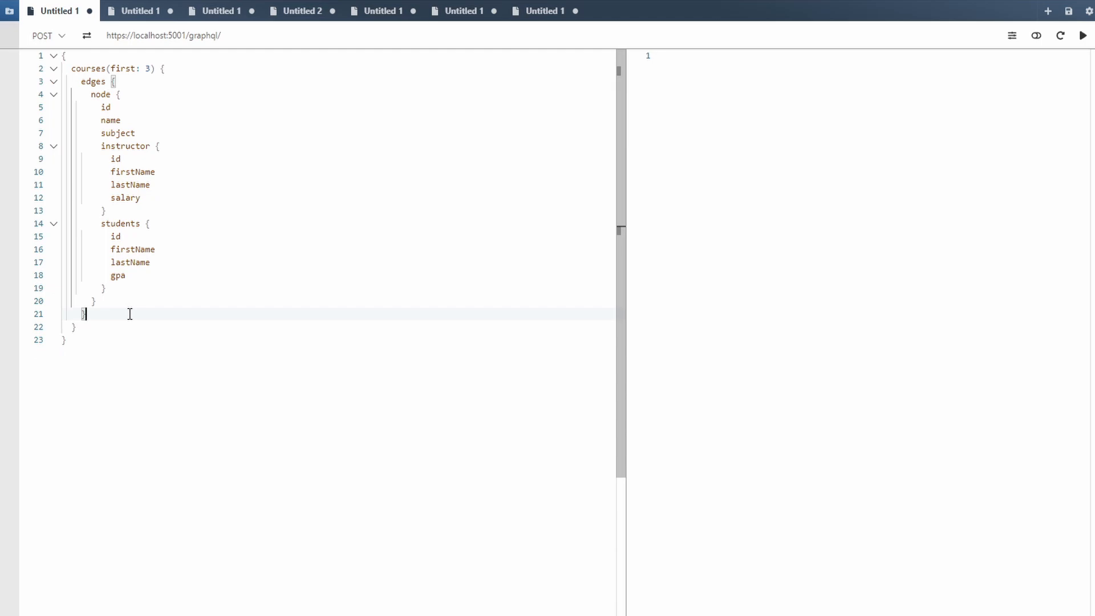
{"action": "key", "text": "Return"}
{"action": "key", "text": "ctrl+space"}
{"action": "key", "text": "Down"}
{"action": "key", "text": "Down"}
{"action": "key", "text": "Return"}
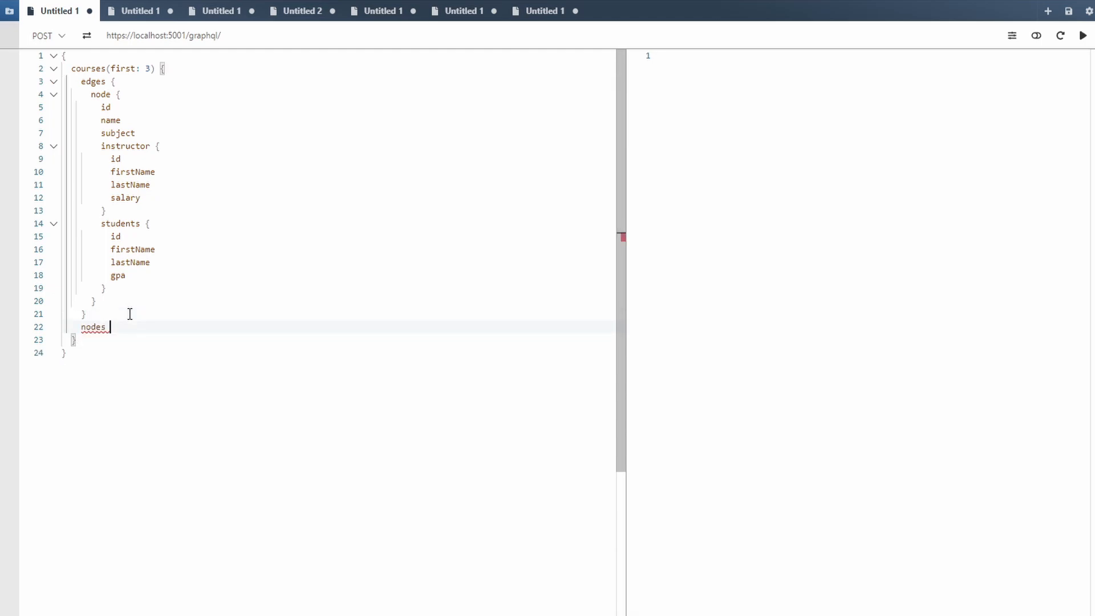
{"action": "type", "text": "{"}
{"action": "key", "text": "Return"}
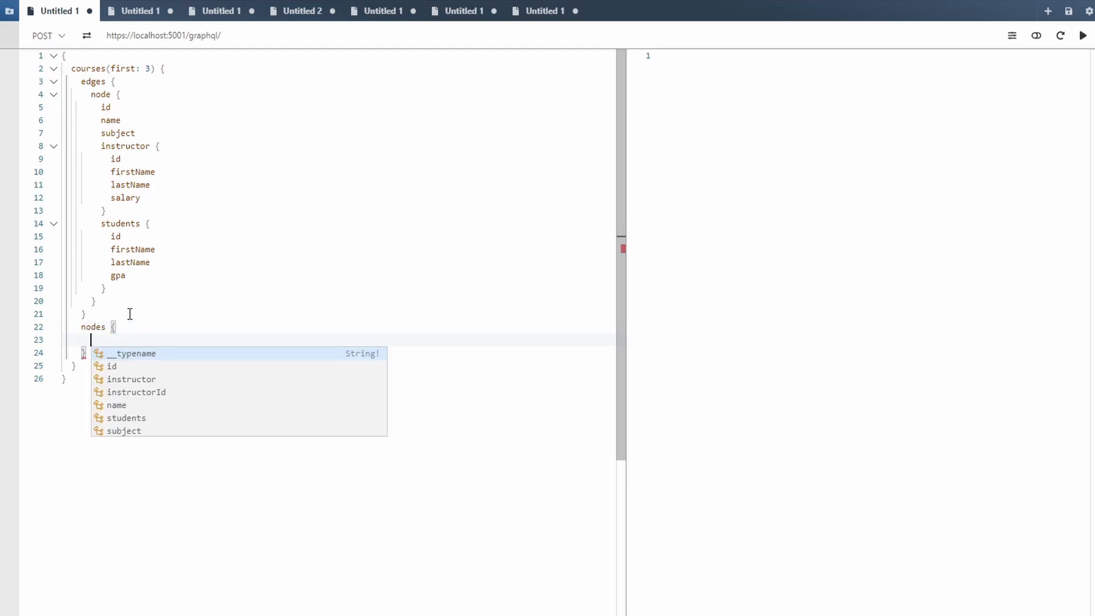
{"action": "key", "text": "Escape"}
{"action": "key", "text": "Down"}
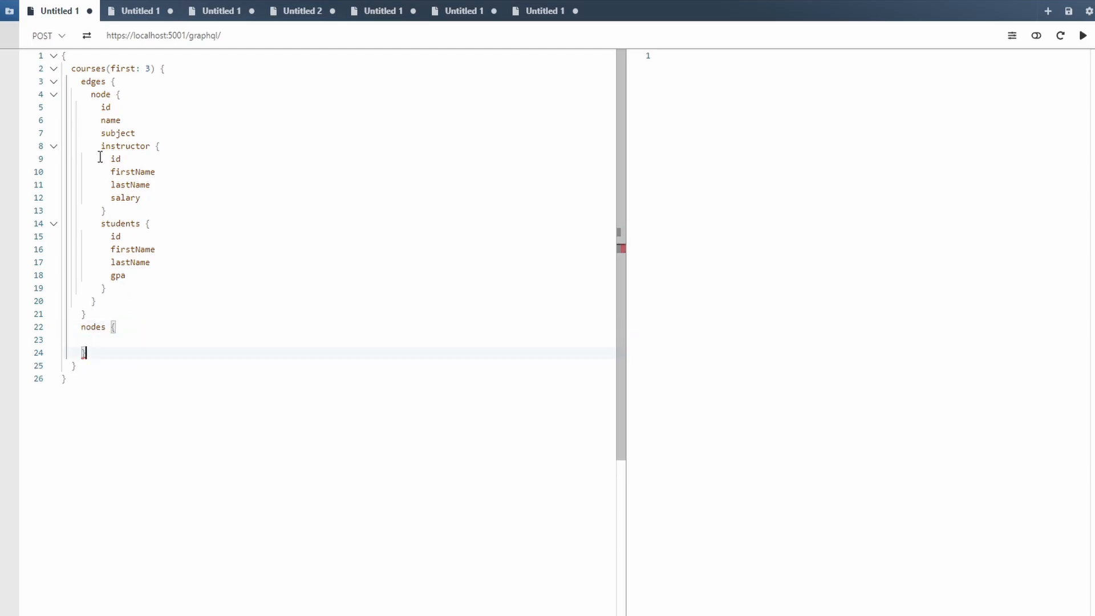
Step: Replace the empty nodes block with a pageInfo block and browse its fields
{"action": "mouse_move", "coordinate": [80, 82]}
{"action": "left_mouse_down"}
{"action": "mouse_move", "coordinate": [190, 235]}
{"action": "mouse_move", "coordinate": [200, 300]}
{"action": "left_mouse_up"}
{"action": "left_click_drag", "start_coordinate": [86, 352], "coordinate": [77, 329]}
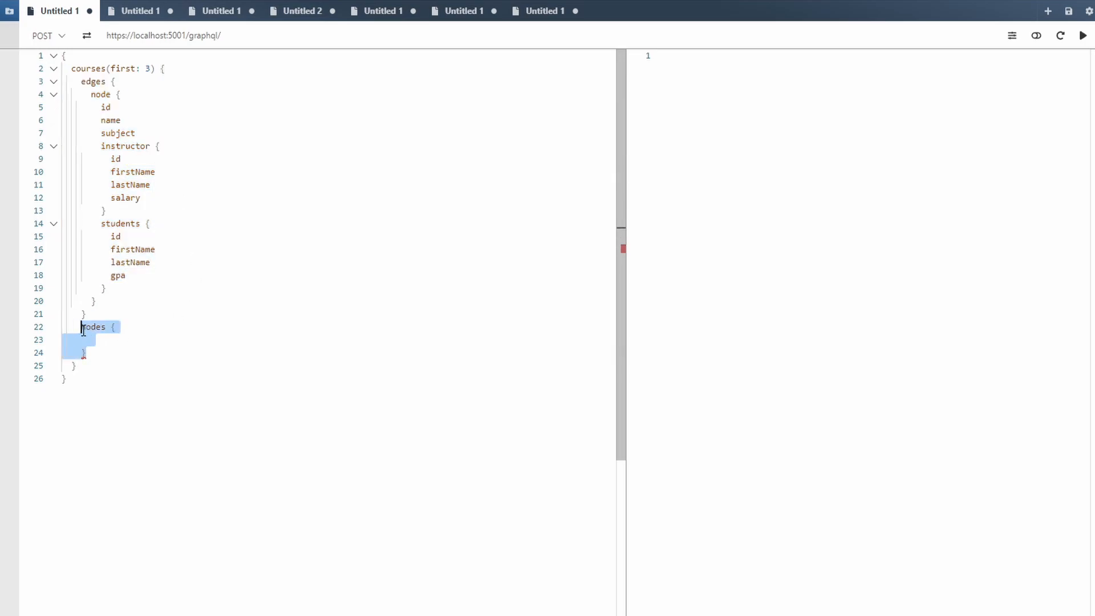
{"action": "key", "text": "Delete"}
{"action": "key", "text": "ctrl+space"}
{"action": "key", "text": "Down"}
{"action": "key", "text": "Down"}
{"action": "key", "text": "Down"}
{"action": "key", "text": "Return"}
{"action": "type", "text": "{"}
{"action": "key", "text": "Return"}
{"action": "key", "text": "ctrl+space"}
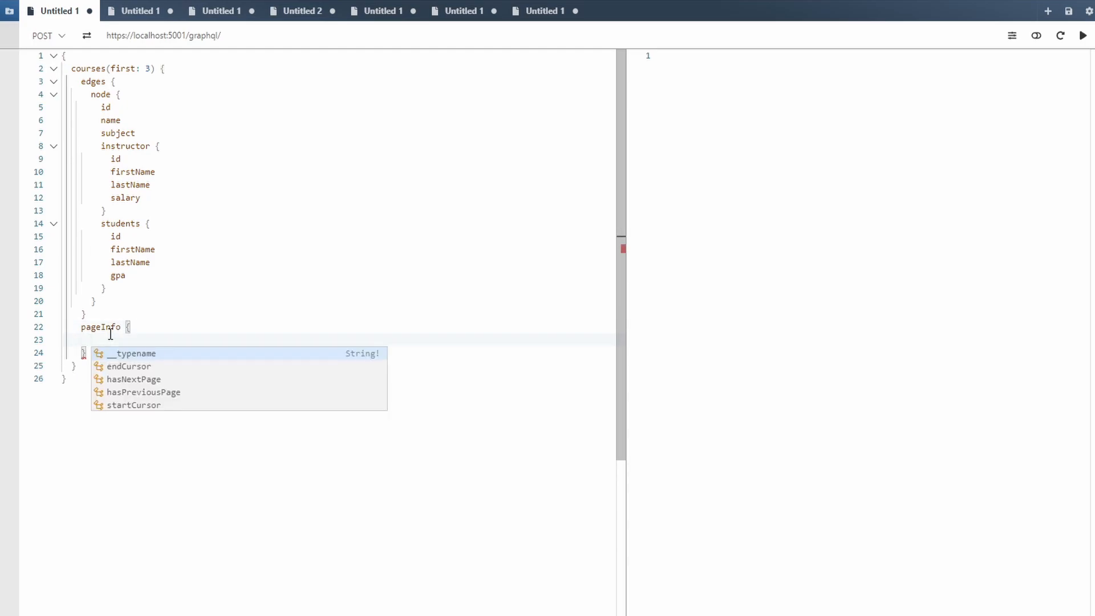
{"action": "key", "text": "Down"}
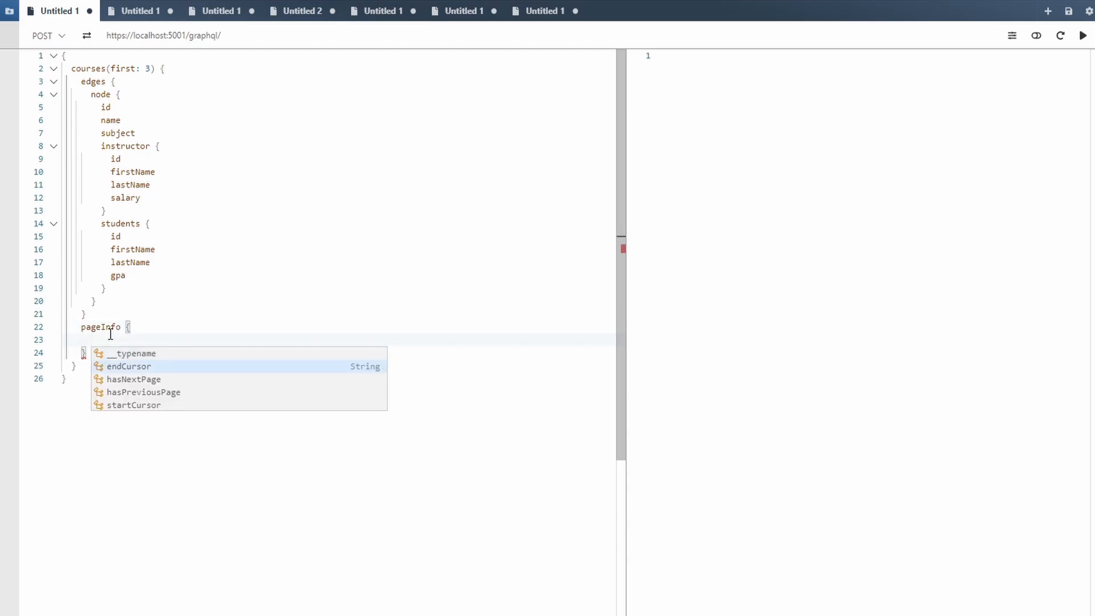
{"action": "key", "text": "Down"}
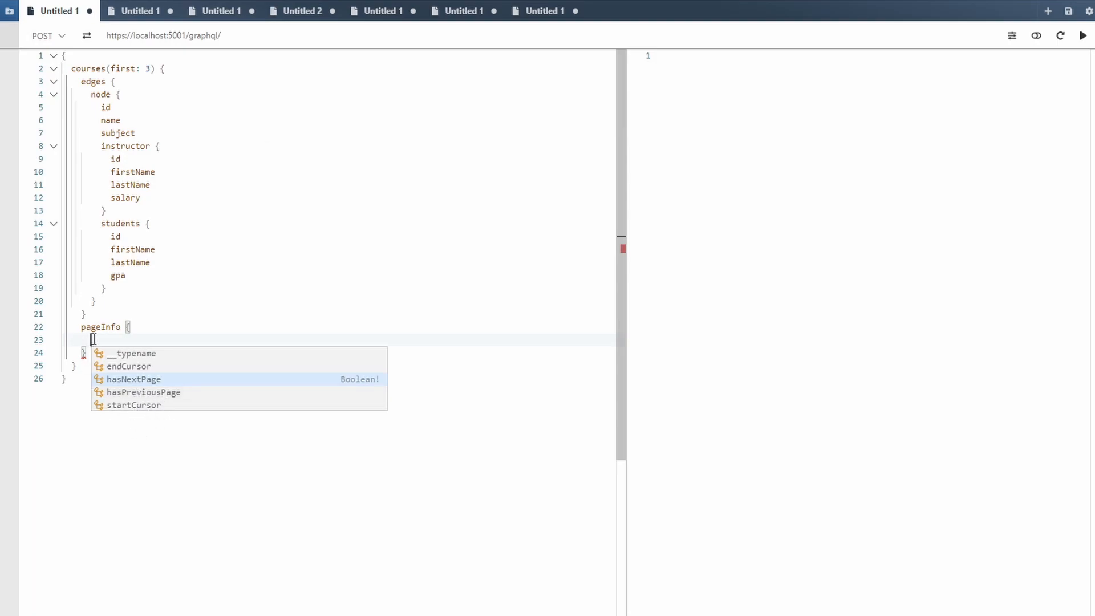
Step: Request endCursor inside the pageInfo block
{"action": "left_click", "coordinate": [88, 353]}
{"action": "left_click_drag", "start_coordinate": [88, 353], "coordinate": [81, 327]}
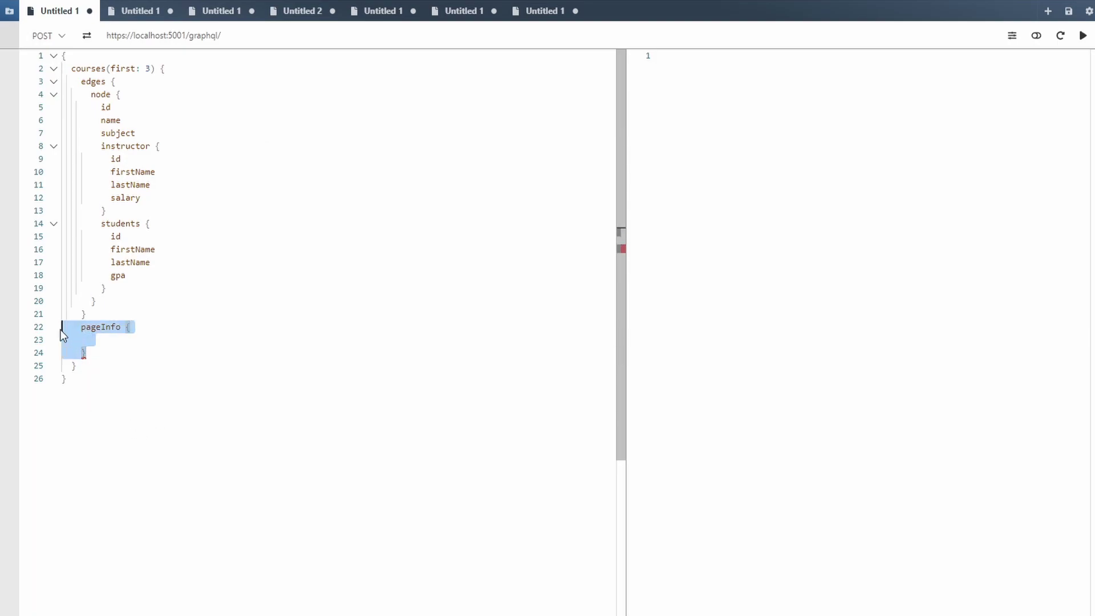
{"action": "left_click", "coordinate": [112, 340]}
{"action": "key", "text": "ctrl+space"}
{"action": "key", "text": "Down"}
{"action": "key", "text": "Return"}
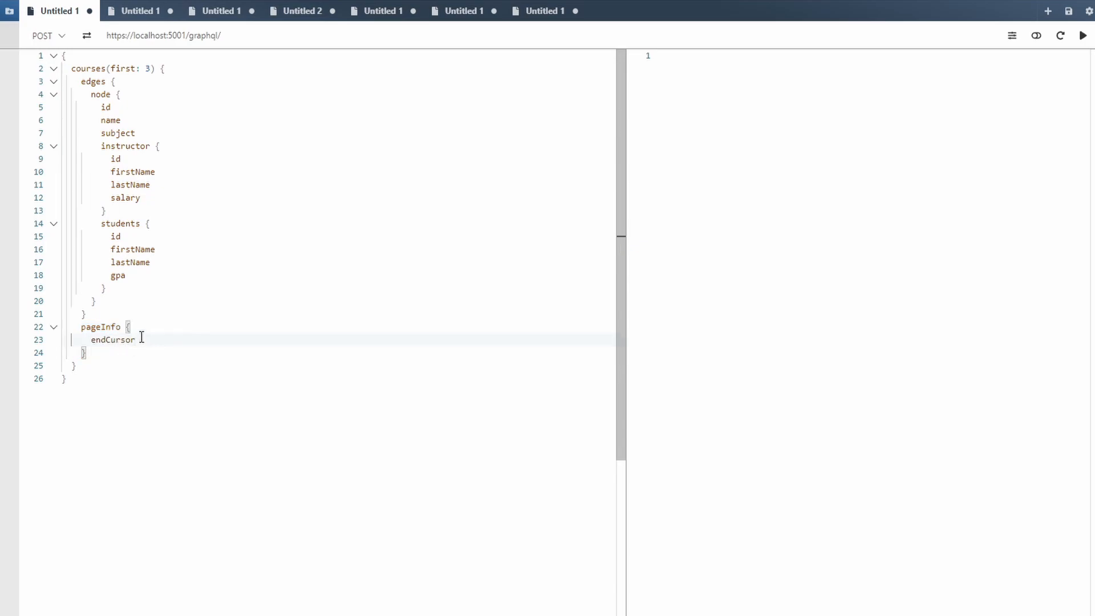
Step: Fold the node block and add a cursor field to each edge, comparing it with endCursor
{"action": "mouse_move", "coordinate": [80, 81]}
{"action": "left_mouse_down"}
{"action": "mouse_move", "coordinate": [162, 235]}
{"action": "mouse_move", "coordinate": [86, 313]}
{"action": "left_mouse_up"}
{"action": "left_click", "coordinate": [66, 82]}
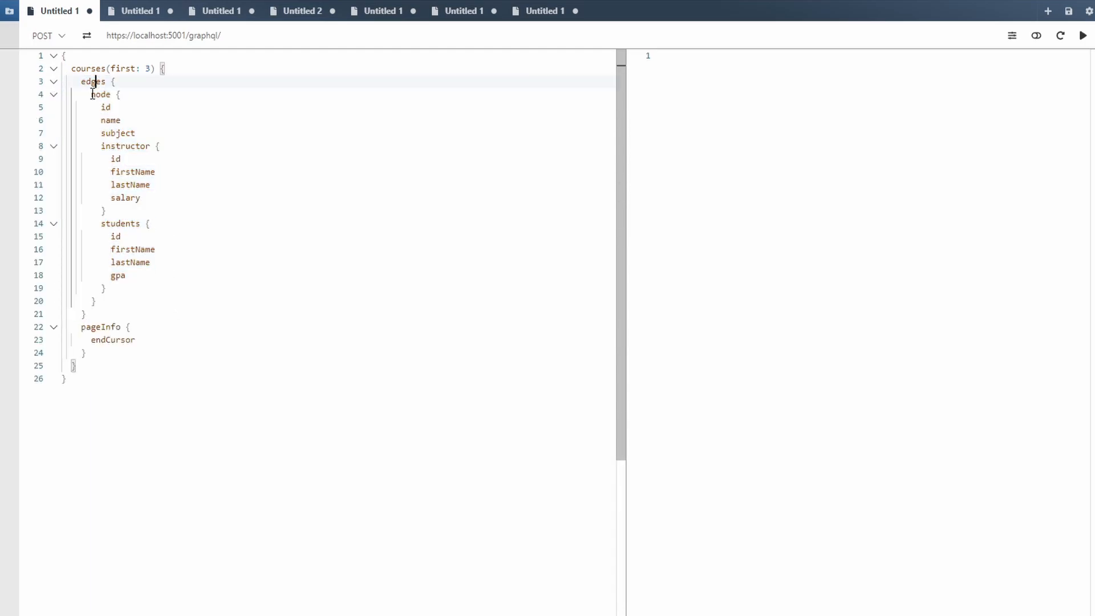
{"action": "left_click_drag", "start_coordinate": [91, 94], "coordinate": [155, 250]}
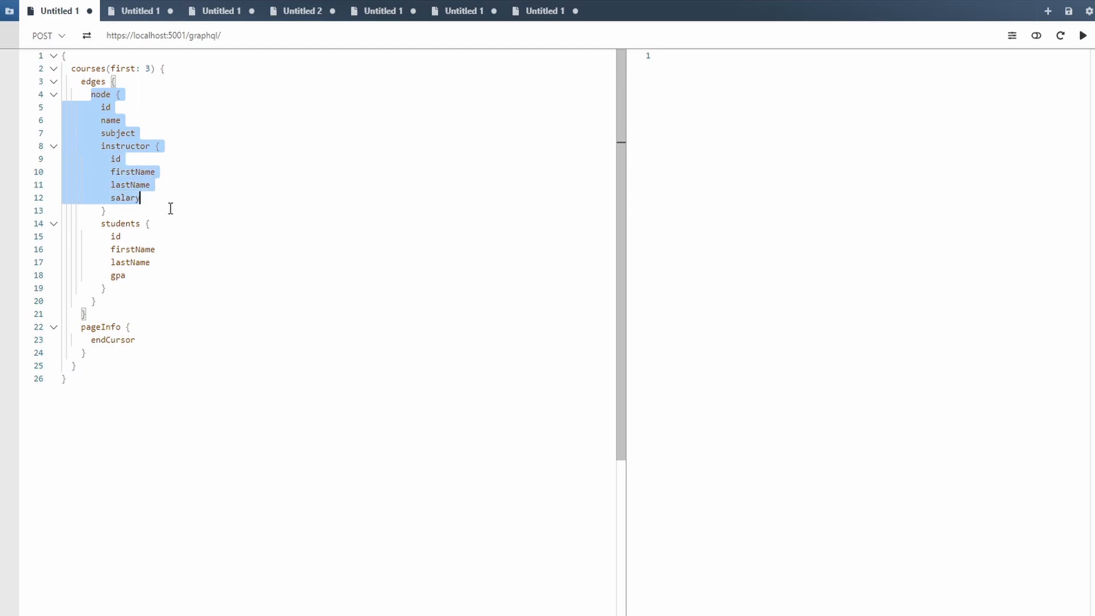
{"action": "left_click", "coordinate": [126, 146]}
{"action": "left_click", "coordinate": [53, 94]}
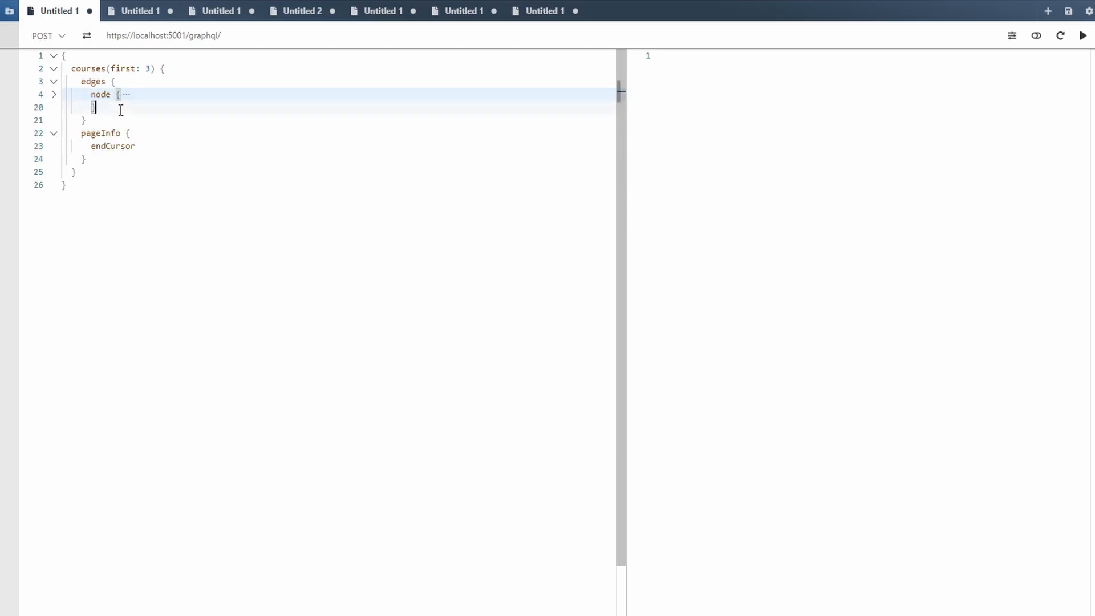
{"action": "key", "text": "Return"}
{"action": "type", "text": "c"}
{"action": "key", "text": "Return"}
{"action": "double_click", "coordinate": [105, 121]}
{"action": "double_click", "coordinate": [111, 160]}
{"action": "left_click", "coordinate": [137, 160]}
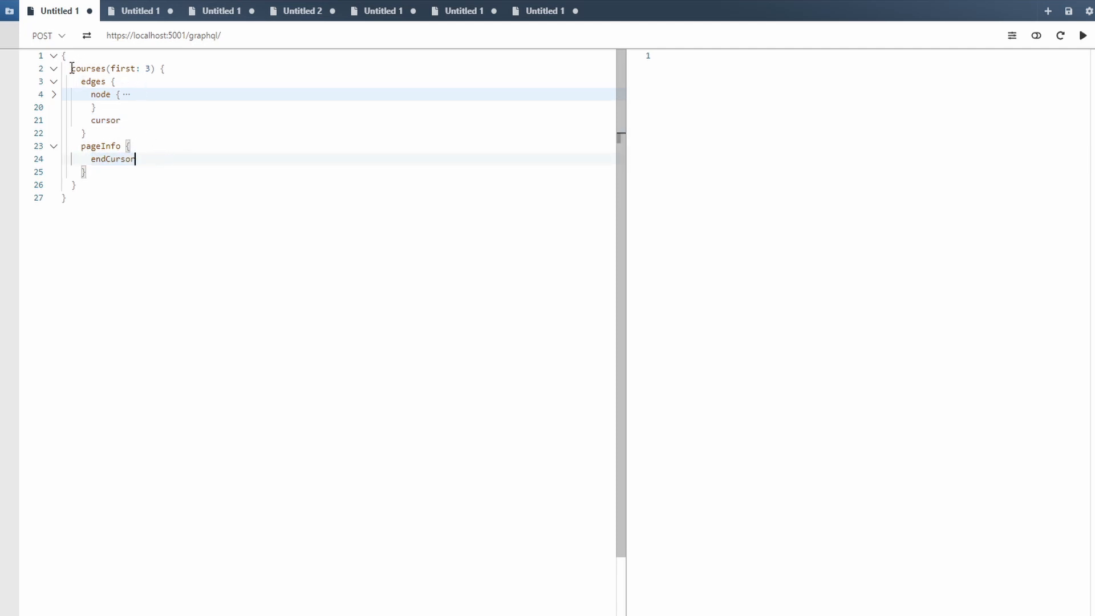
Step: Try a before argument after first: 3, then remove it again
{"action": "left_click_drag", "start_coordinate": [72, 68], "coordinate": [163, 176]}
{"action": "left_click", "coordinate": [174, 199]}
{"action": "left_click", "coordinate": [149, 68]}
{"action": "type", "text": ","}
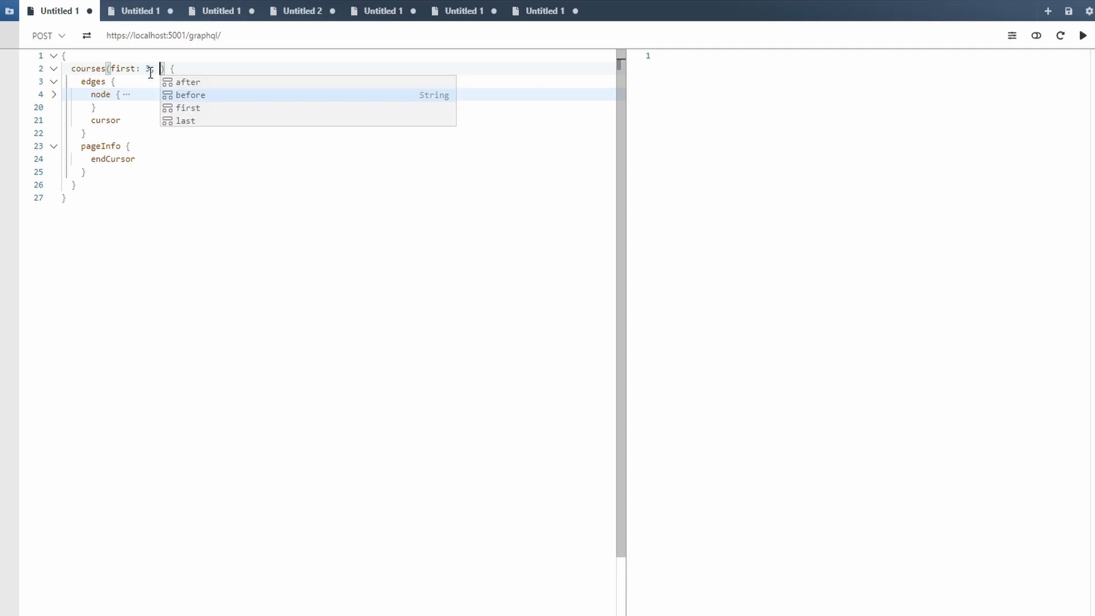
{"action": "key", "text": "Return"}
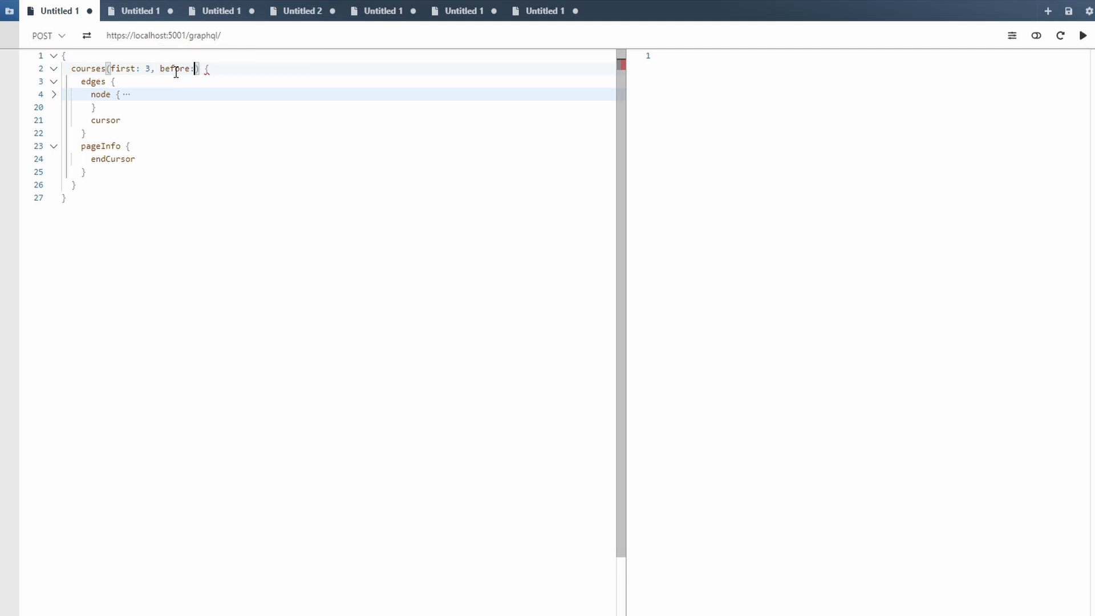
{"action": "type", "text": ": \""}
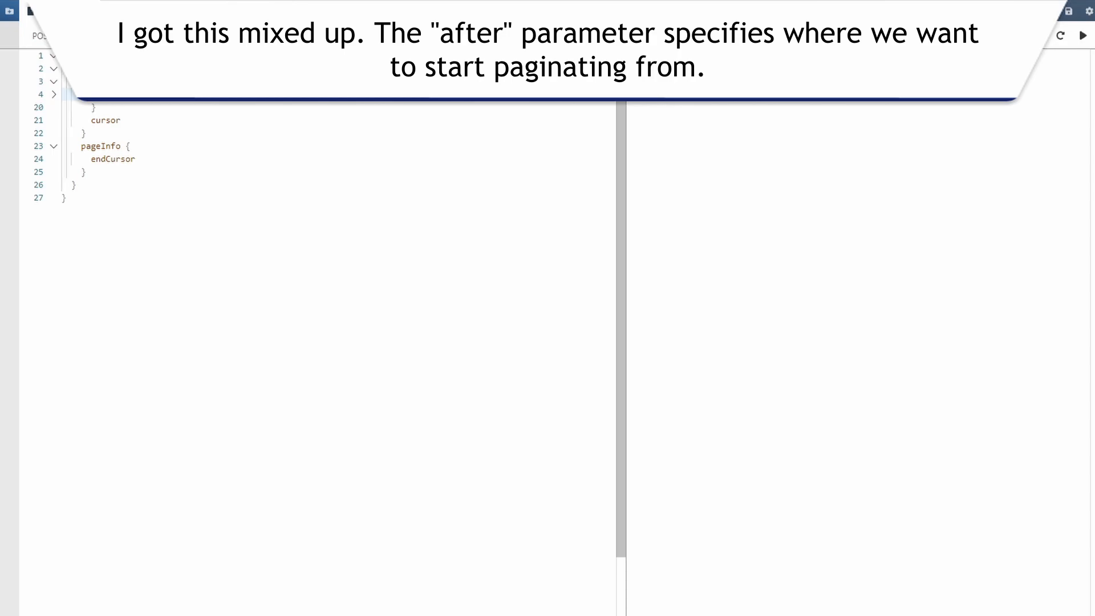
{"action": "key", "text": "BackSpace"}
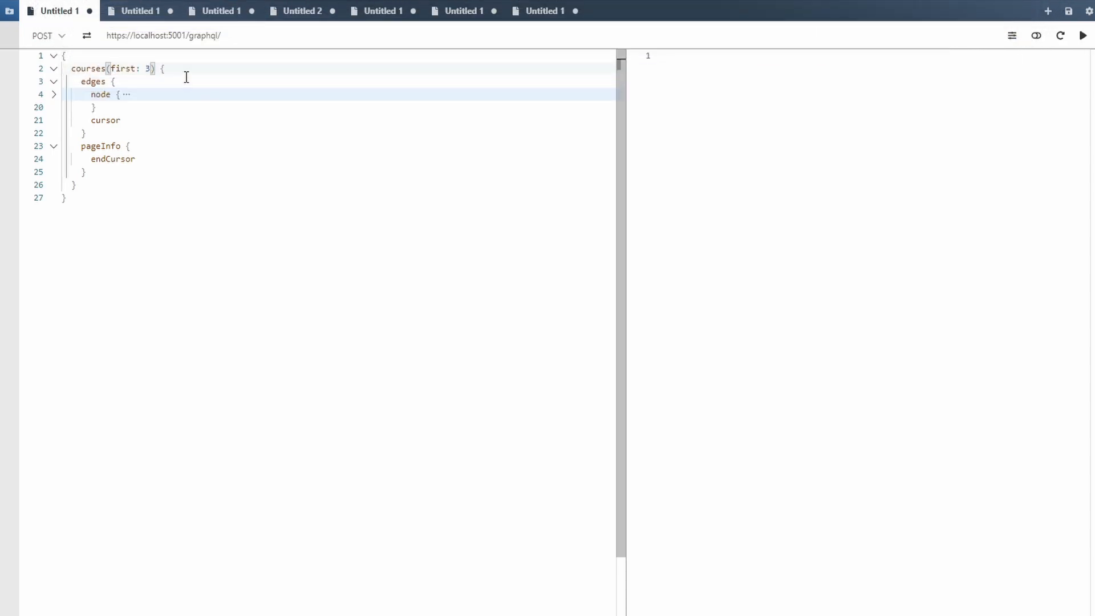
{"action": "left_click", "coordinate": [174, 159]}
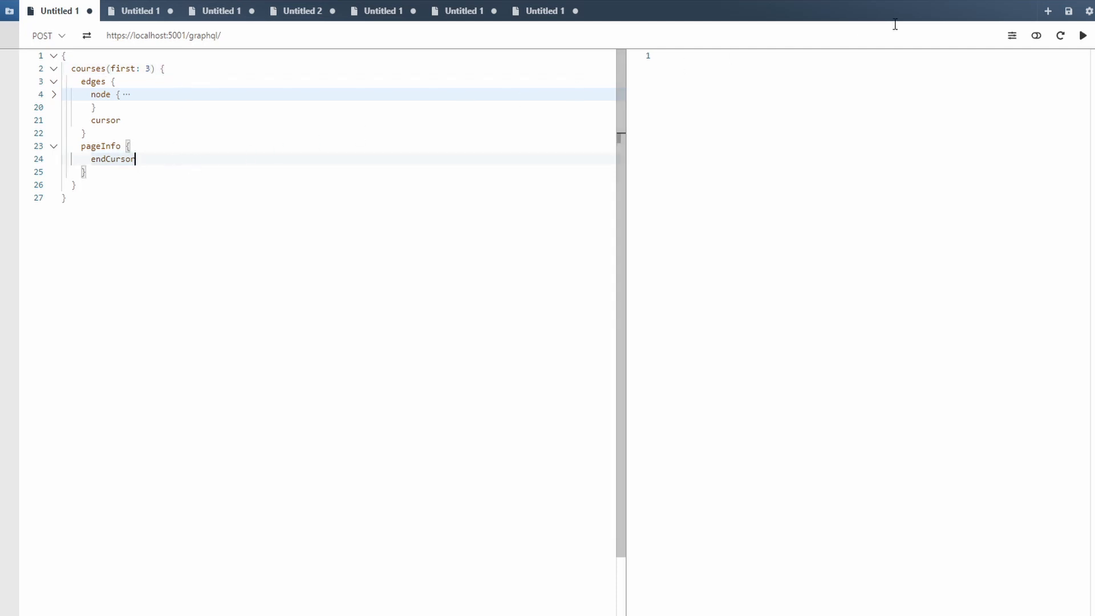
Step: Run the query and inspect the three edges, the first node and its cursor MA==
{"action": "left_click", "coordinate": [1084, 36]}
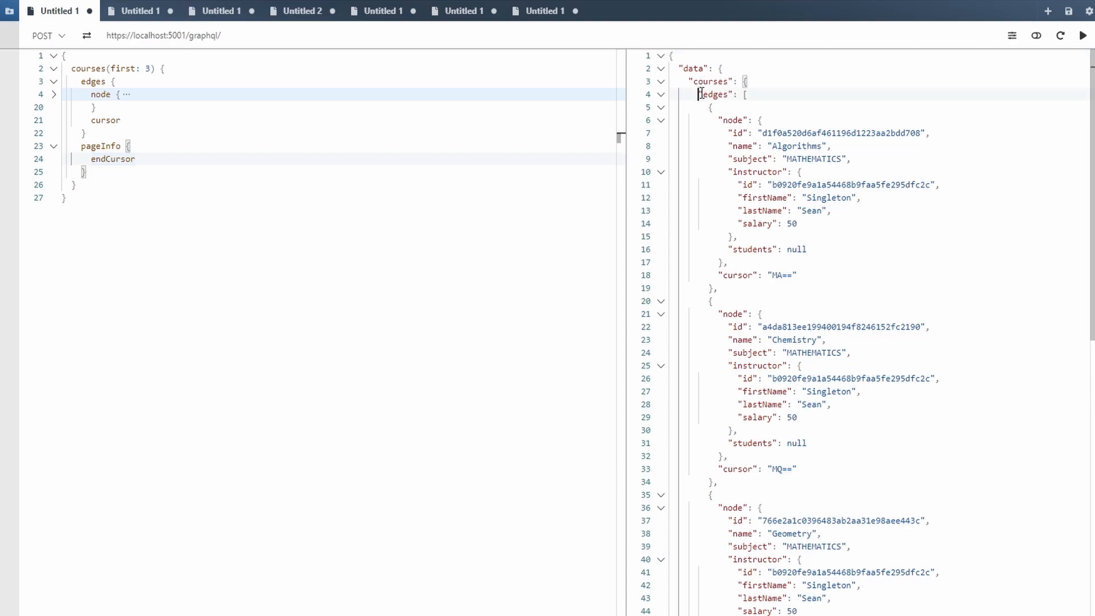
{"action": "left_click_drag", "start_coordinate": [703, 87], "coordinate": [784, 288]}
{"action": "left_click", "coordinate": [783, 288]}
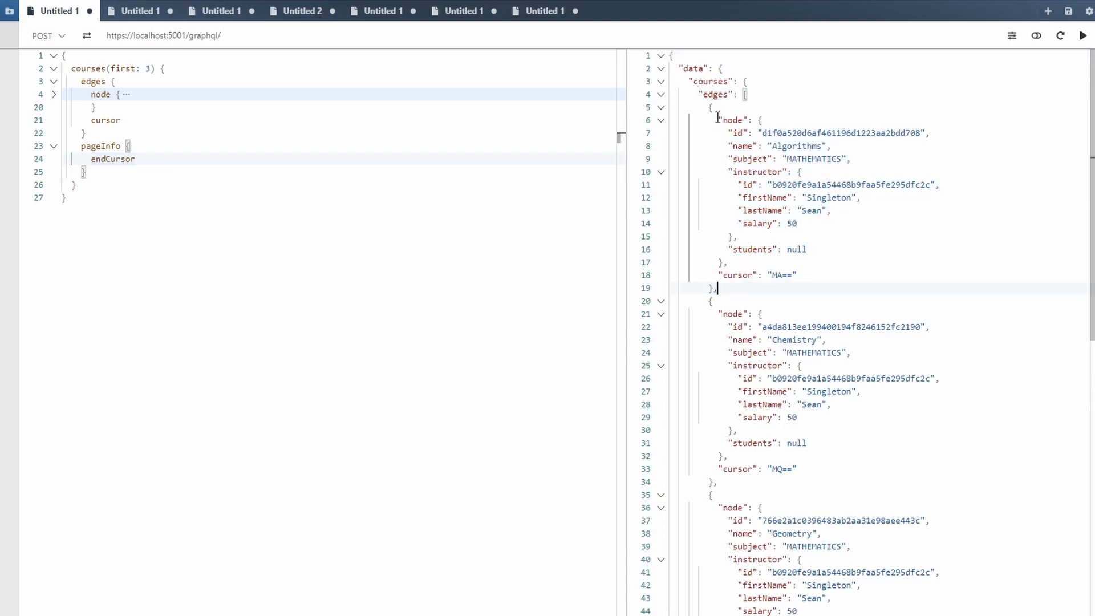
{"action": "mouse_move", "coordinate": [719, 118]}
{"action": "left_mouse_down"}
{"action": "mouse_move", "coordinate": [747, 159]}
{"action": "mouse_move", "coordinate": [737, 236]}
{"action": "left_mouse_up"}
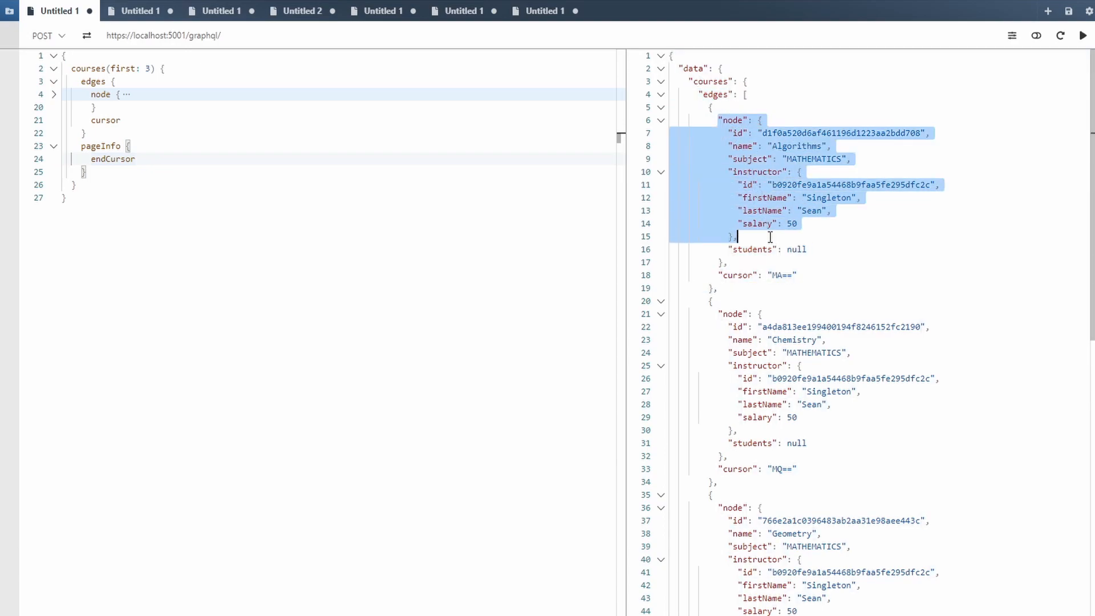
{"action": "left_click", "coordinate": [717, 275]}
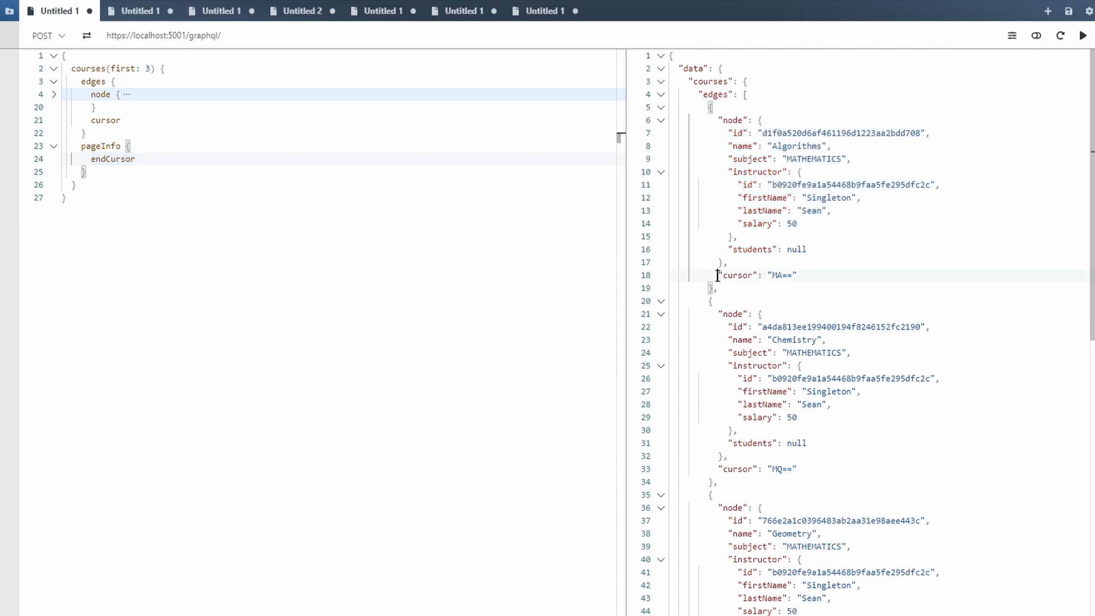
{"action": "left_click_drag", "start_coordinate": [717, 276], "coordinate": [795, 275]}
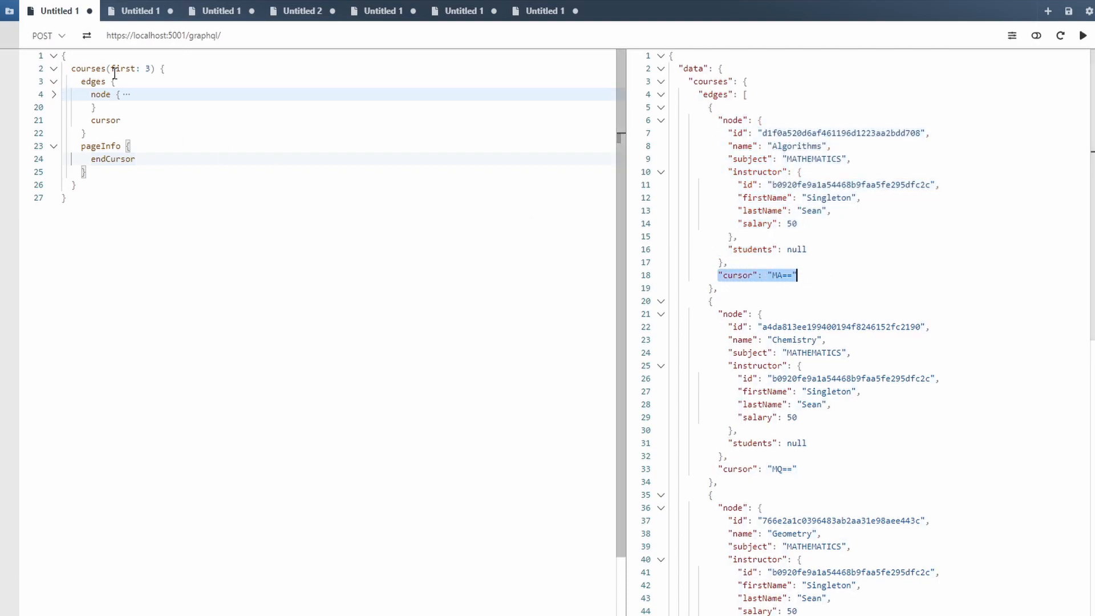
{"action": "left_click_drag", "start_coordinate": [110, 69], "coordinate": [151, 68]}
{"action": "left_click", "coordinate": [733, 134]}
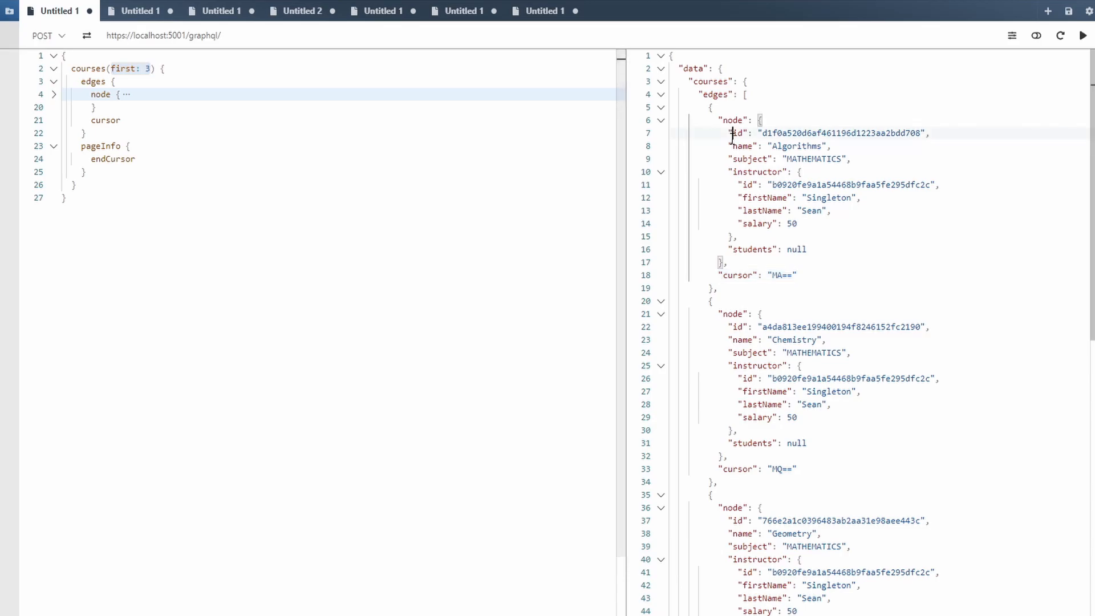
{"action": "scroll", "coordinate": [725, 292], "scroll_direction": "down", "scroll_amount": 3}
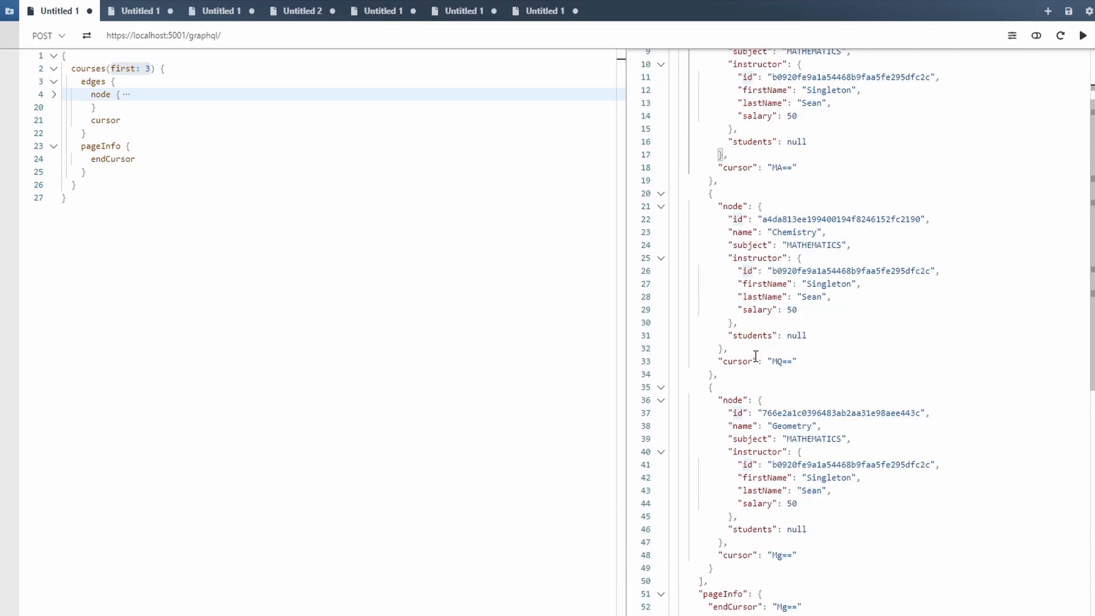
{"action": "scroll", "coordinate": [755, 356], "scroll_direction": "down", "scroll_amount": 1}
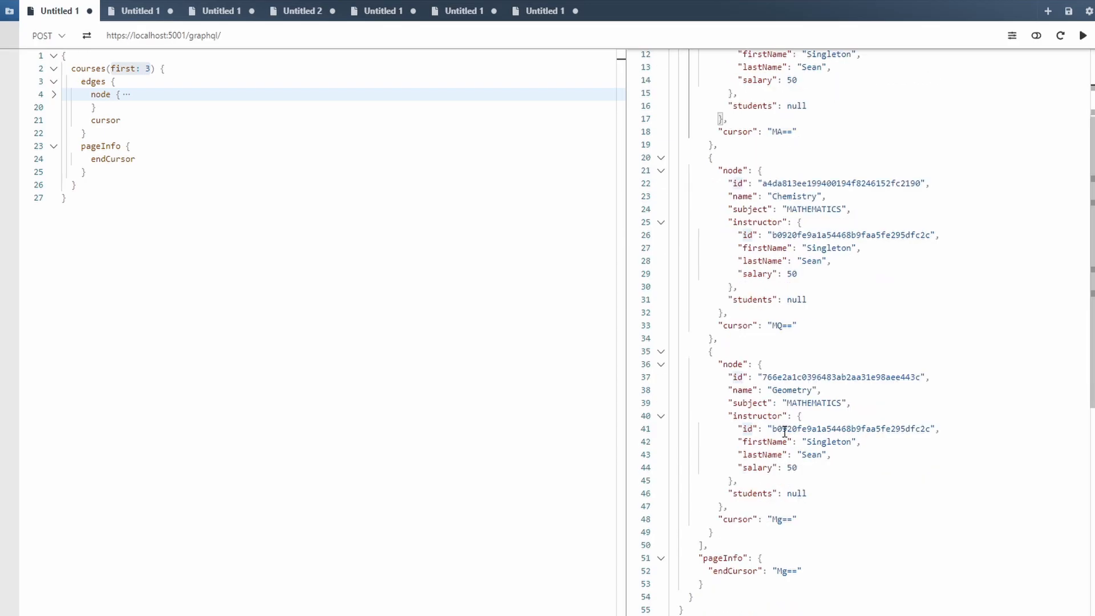
{"action": "scroll", "coordinate": [744, 342], "scroll_direction": "up", "scroll_amount": 2}
{"action": "left_click_drag", "start_coordinate": [717, 204], "coordinate": [797, 202]}
{"action": "scroll", "coordinate": [770, 343], "scroll_direction": "down", "scroll_amount": 2}
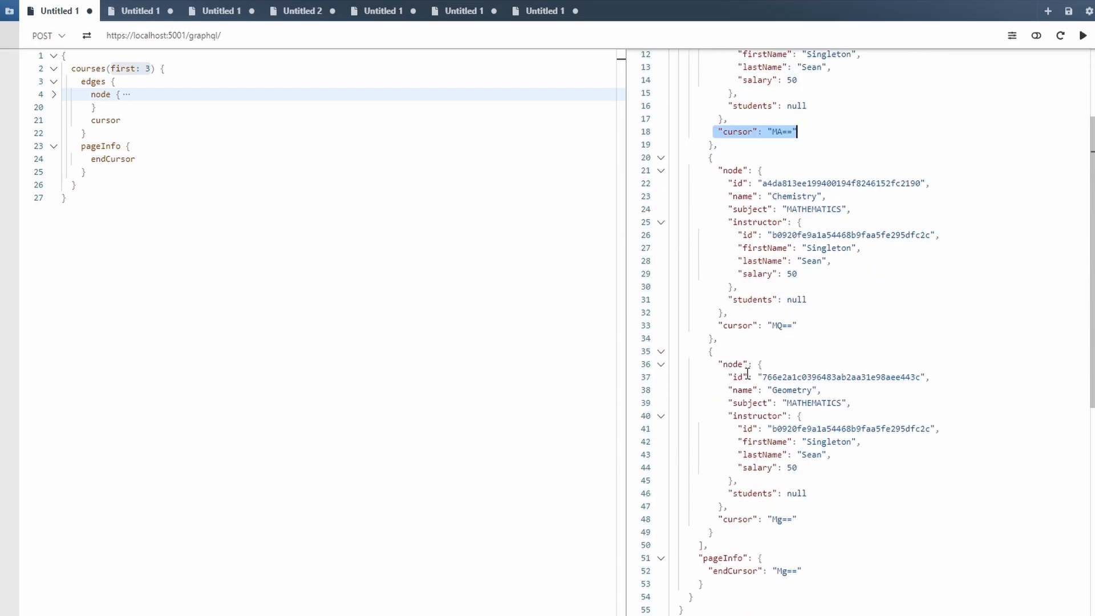
Step: Compare endCursor Mg== with the third course's cursor and select its value
{"action": "left_click_drag", "start_coordinate": [708, 571], "coordinate": [802, 570]}
{"action": "left_click", "coordinate": [853, 568]}
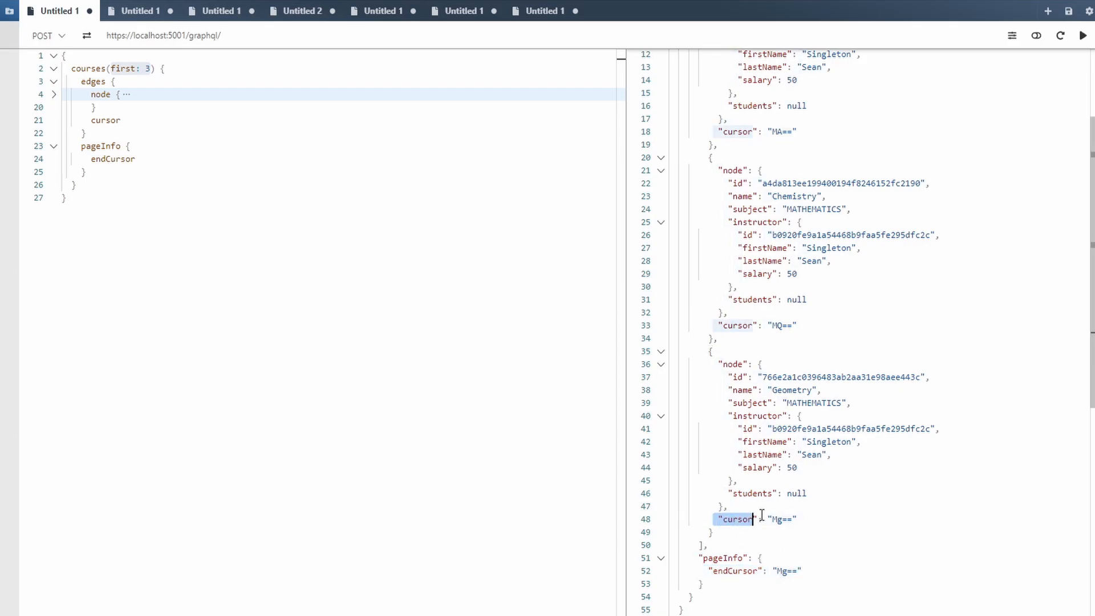
{"action": "left_click_drag", "start_coordinate": [766, 517], "coordinate": [825, 514]}
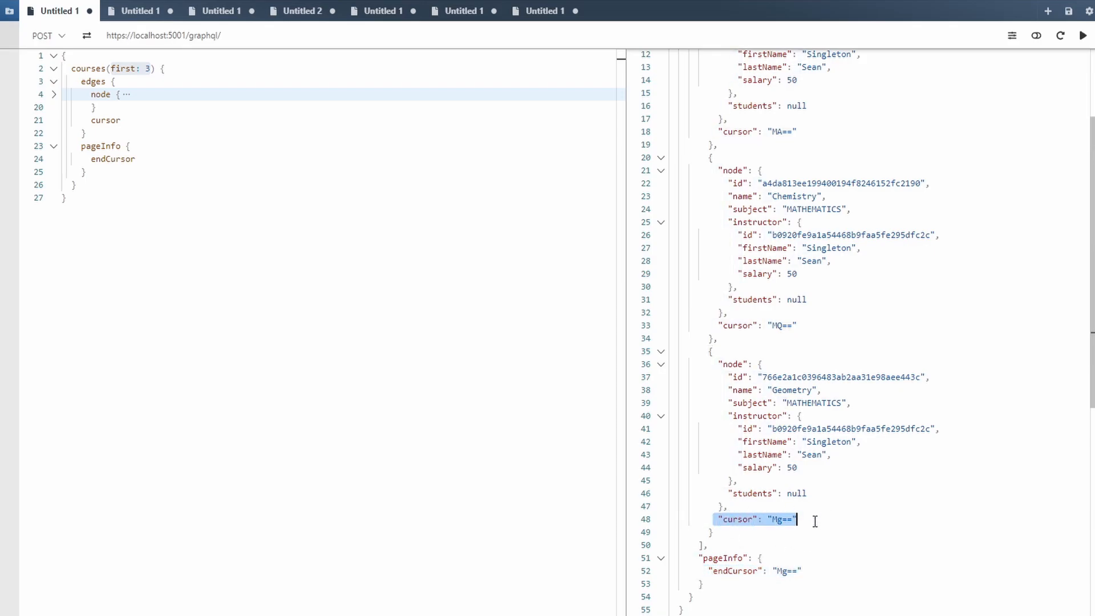
{"action": "left_click", "coordinate": [815, 522]}
{"action": "scroll", "coordinate": [815, 522], "scroll_direction": "up", "scroll_amount": 1}
{"action": "double_click", "coordinate": [787, 607]}
{"action": "key", "text": "ctrl+c"}
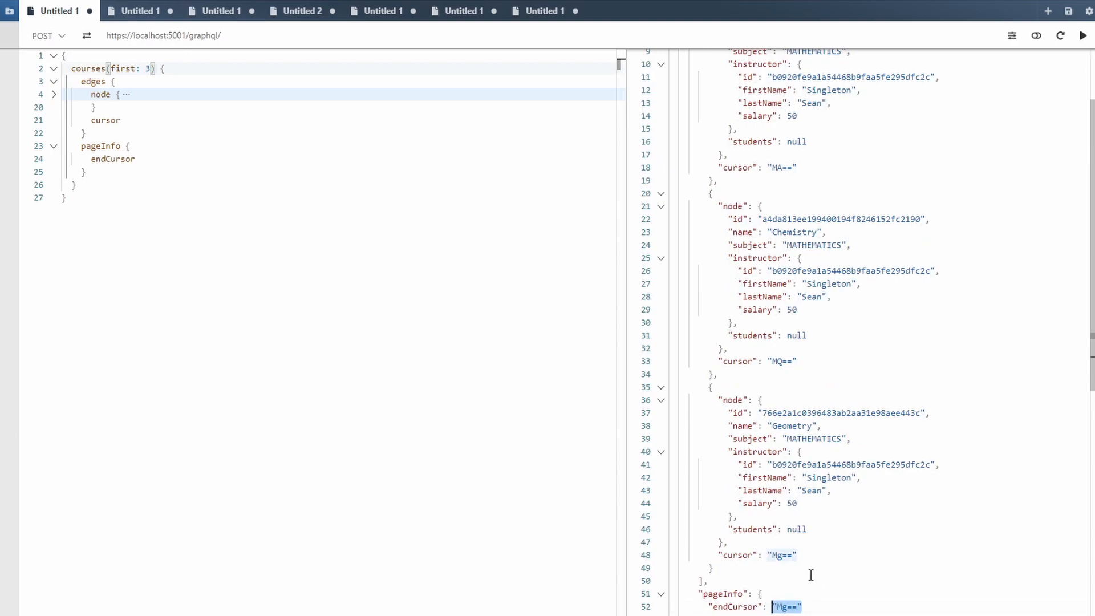
Step: Add before: "Mg==" to the courses arguments, pasting the copied cursor
{"action": "left_click", "coordinate": [151, 68]}
{"action": "type", "text": ", bef"}
{"action": "key", "text": "Tab"}
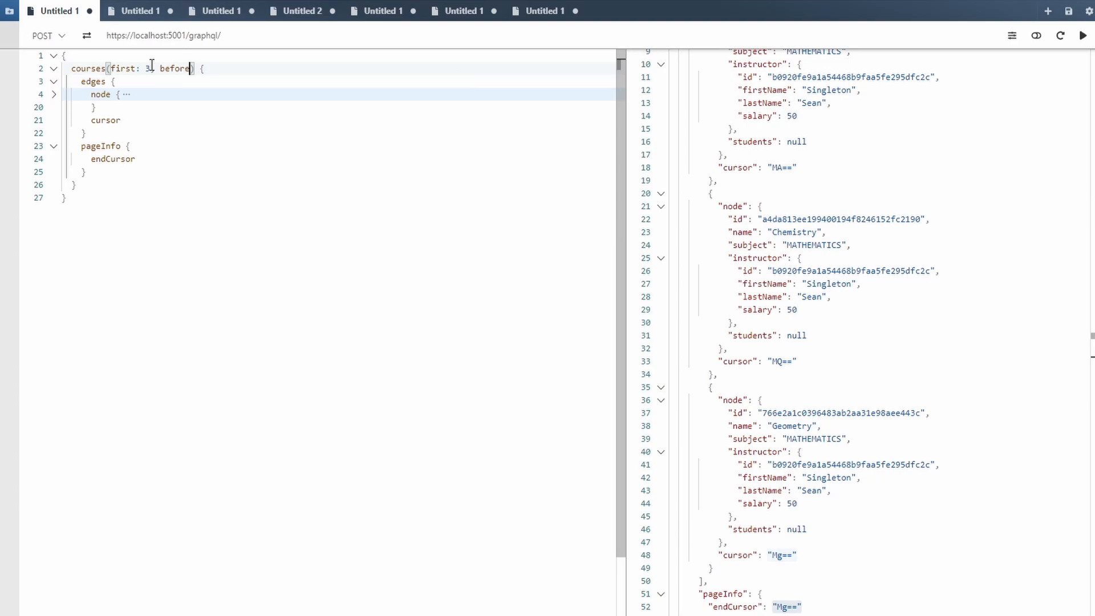
{"action": "type", "text": ": \""}
{"action": "key", "text": "ctrl+v"}
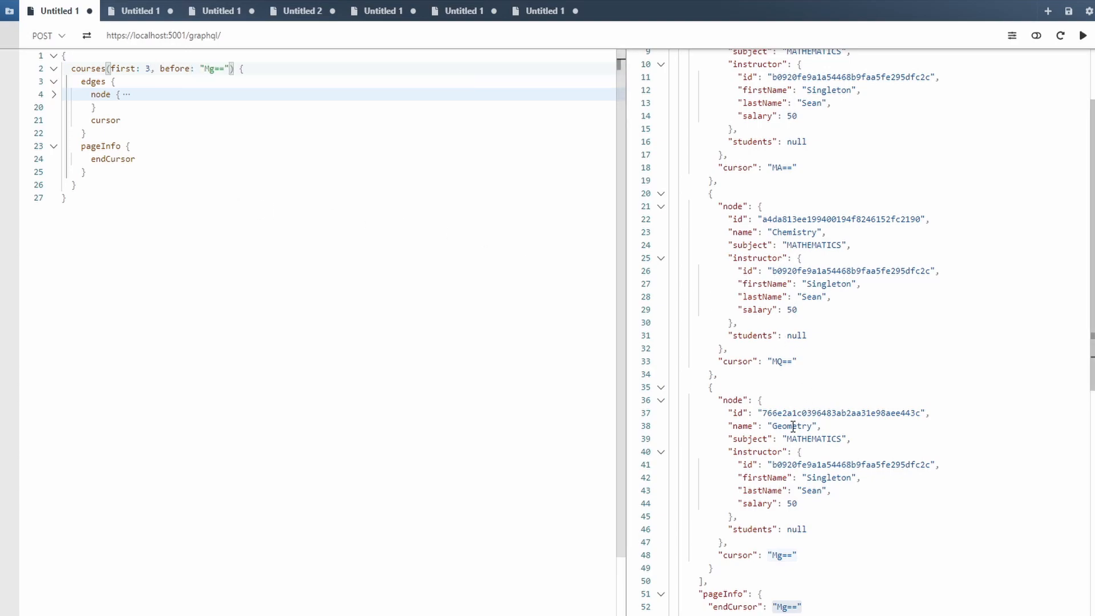
{"action": "left_click_drag", "start_coordinate": [710, 387], "coordinate": [772, 556]}
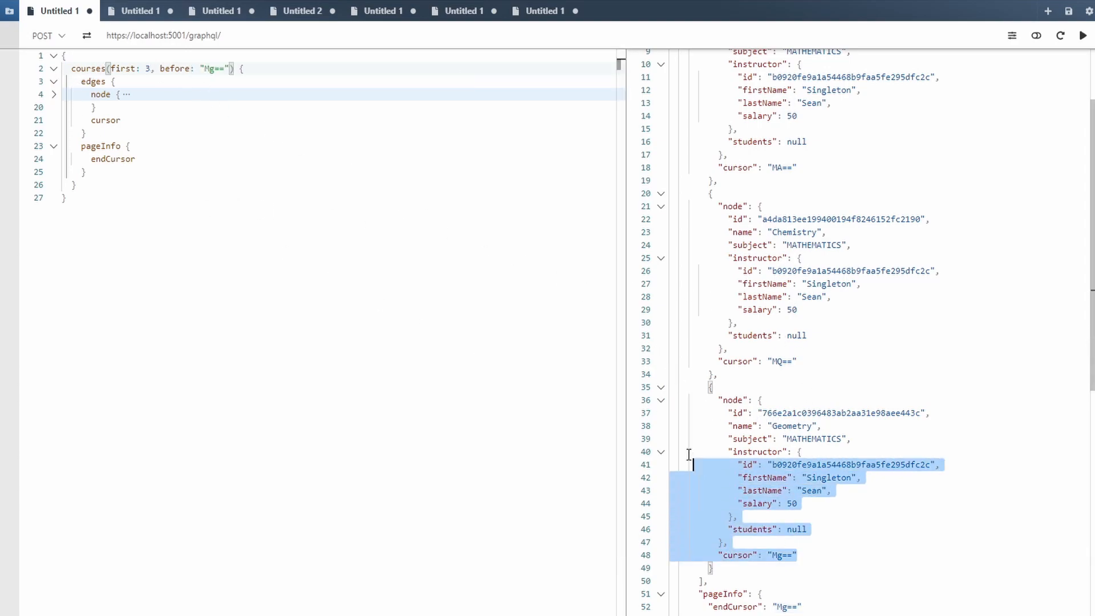
{"action": "left_click", "coordinate": [773, 556]}
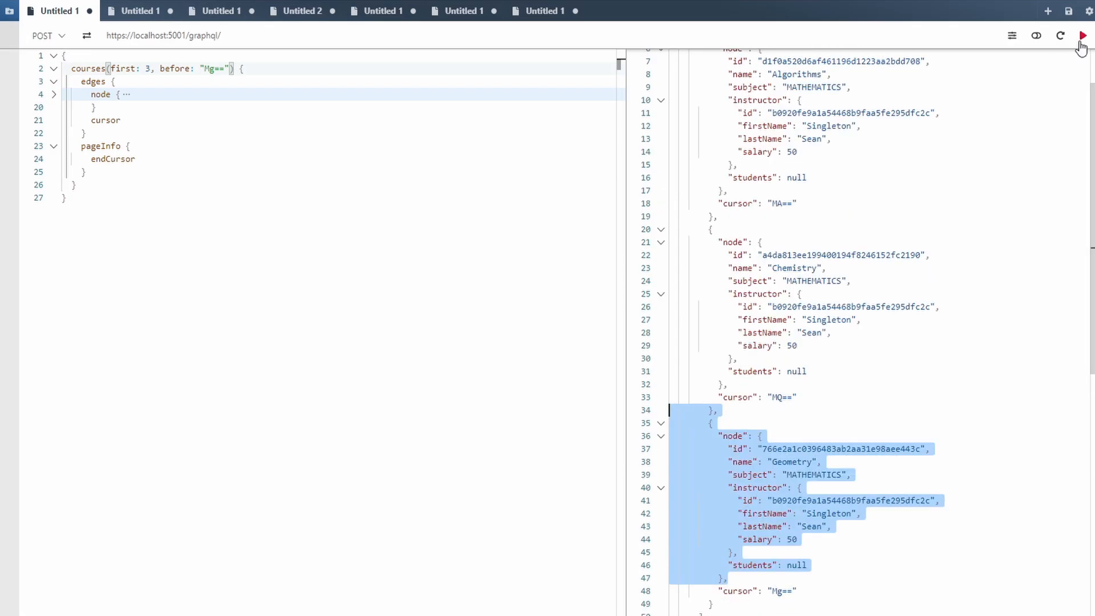
Step: Run the before-cursor query returning two courses, then select the word before
{"action": "left_click", "coordinate": [1082, 34]}
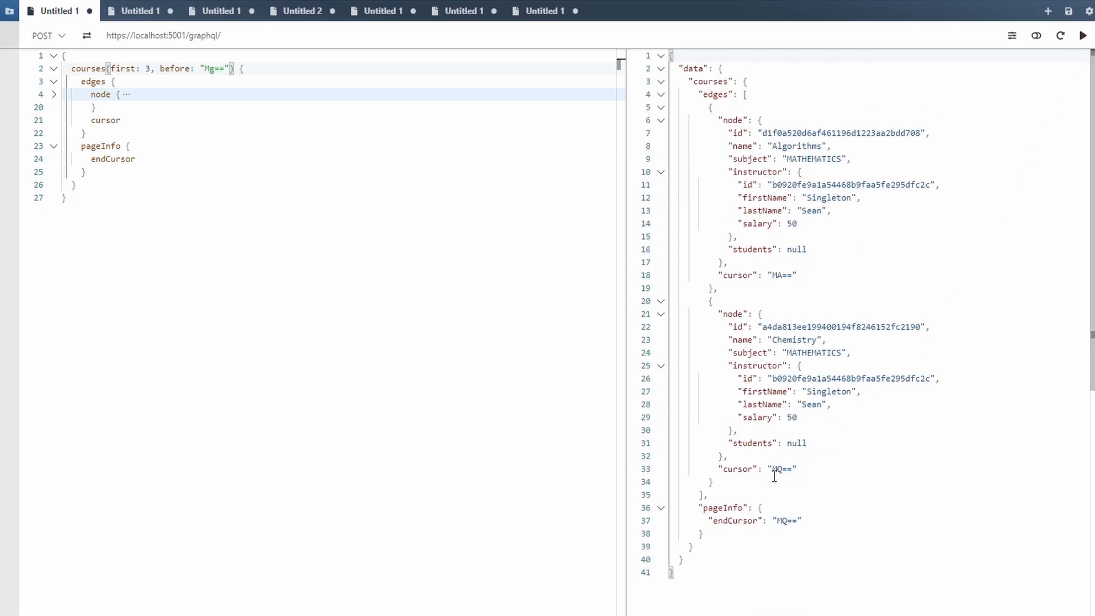
{"action": "left_click_drag", "start_coordinate": [707, 494], "coordinate": [661, 83]}
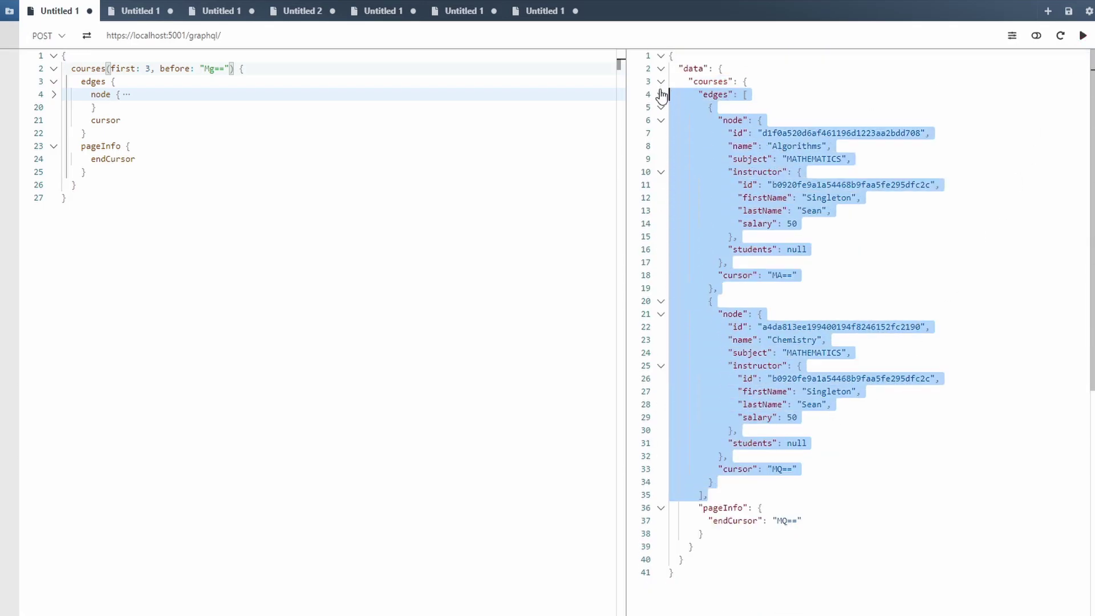
{"action": "left_click", "coordinate": [773, 88]}
{"action": "double_click", "coordinate": [174, 69]}
{"action": "type", "text": "after"}
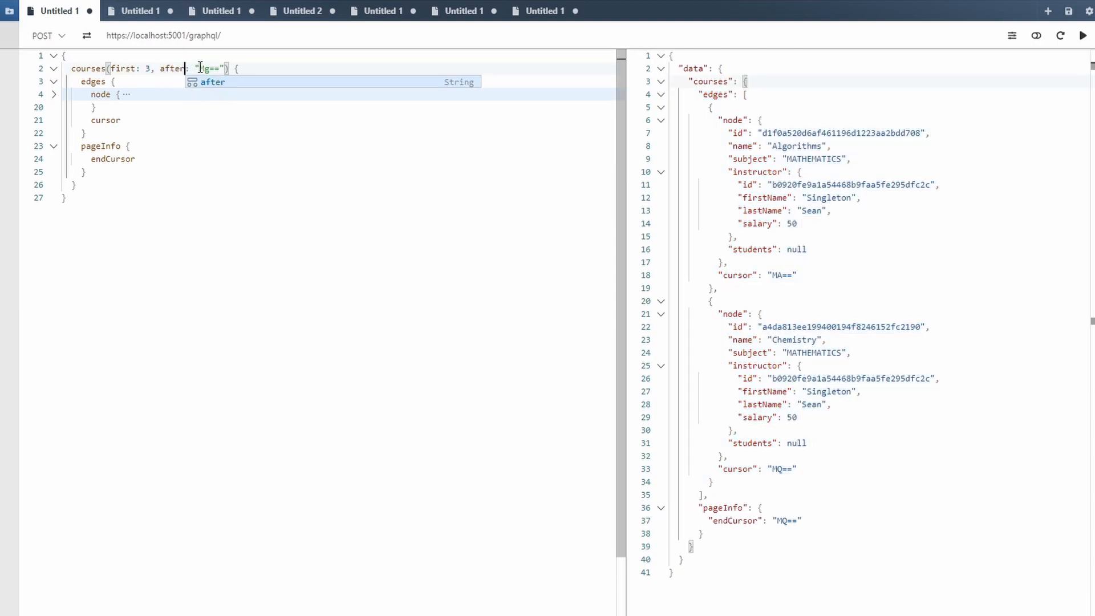
Step: Run the query with an after cursor and inspect the returned cursors and endCursor NQ==
{"action": "left_click_drag", "start_coordinate": [201, 69], "coordinate": [215, 69]}
{"action": "left_click", "coordinate": [258, 120]}
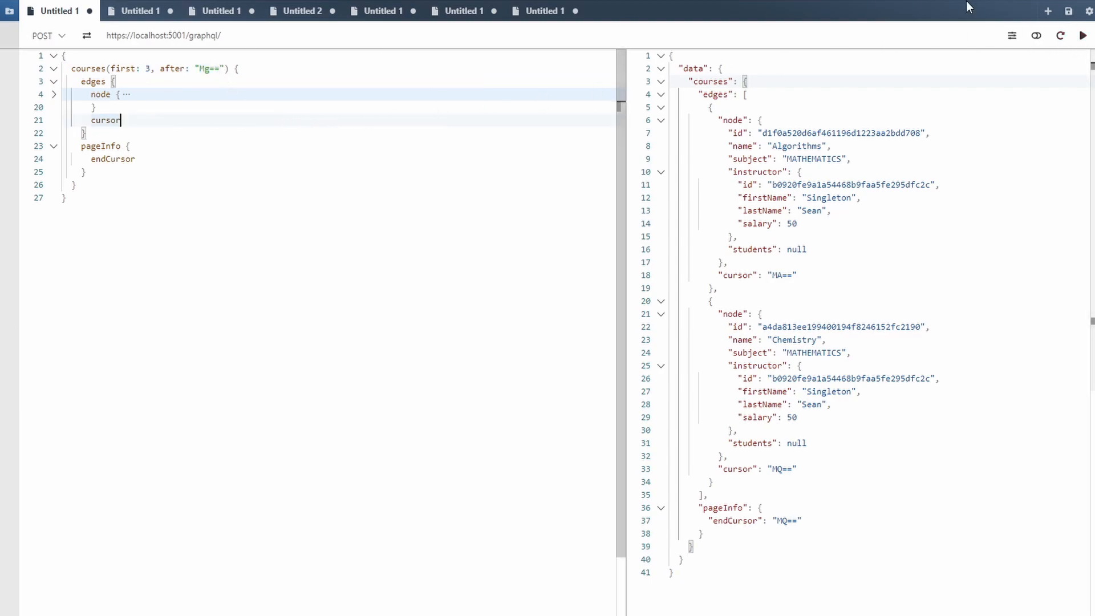
{"action": "left_click", "coordinate": [1083, 35]}
{"action": "mouse_move", "coordinate": [795, 275]}
{"action": "left_mouse_down"}
{"action": "mouse_move", "coordinate": [719, 274]}
{"action": "mouse_move", "coordinate": [798, 275]}
{"action": "left_mouse_up"}
{"action": "left_click", "coordinate": [728, 266]}
{"action": "left_click_drag", "start_coordinate": [701, 93], "coordinate": [811, 325]}
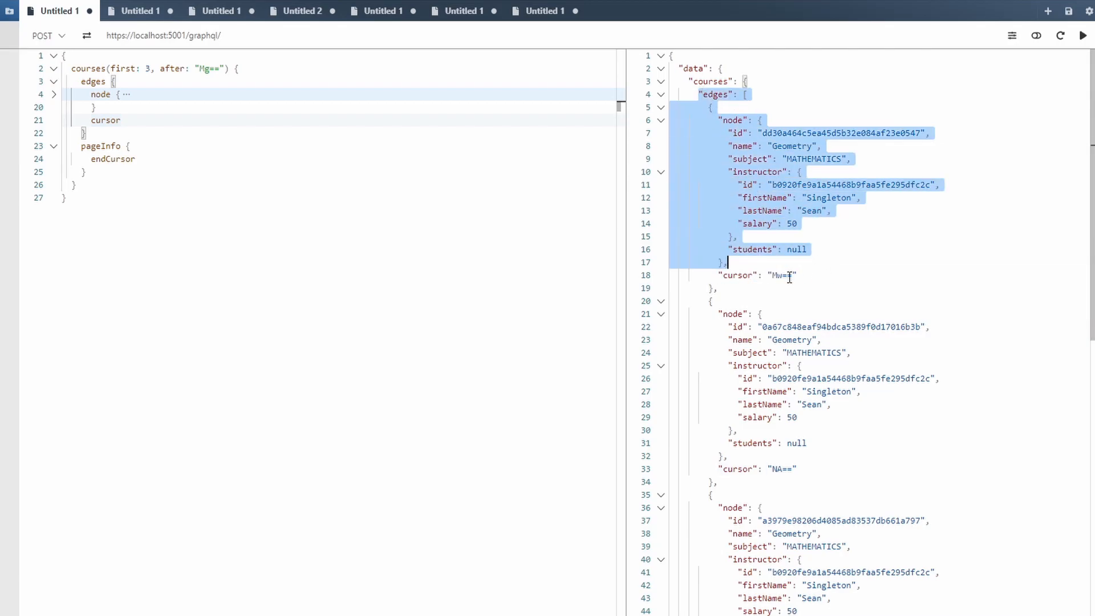
{"action": "scroll", "coordinate": [817, 331], "scroll_direction": "down", "scroll_amount": 3}
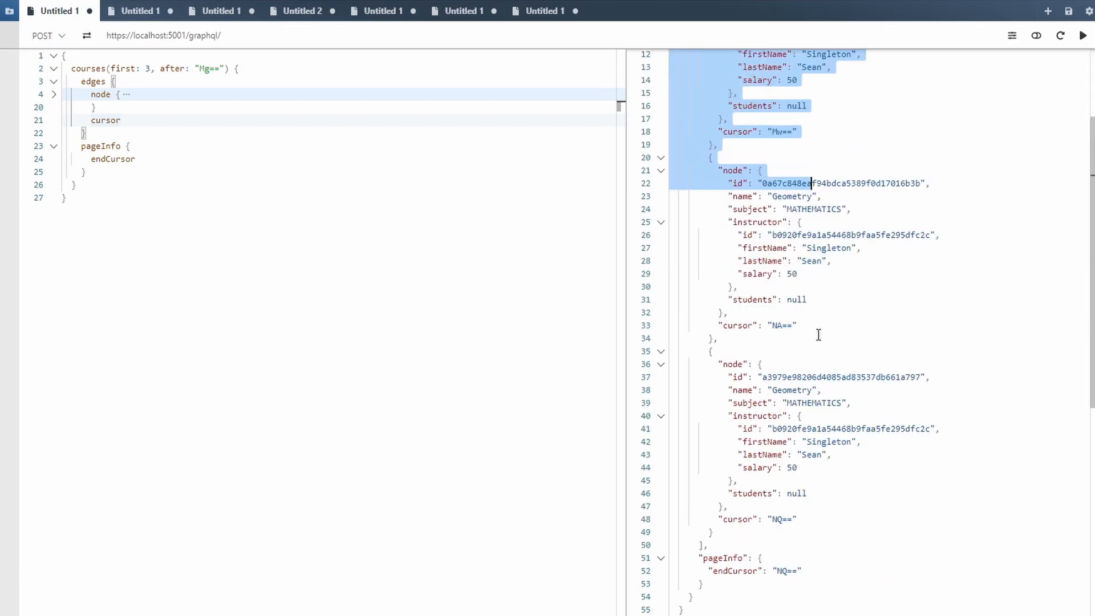
{"action": "left_click_drag", "start_coordinate": [802, 571], "coordinate": [772, 571]}
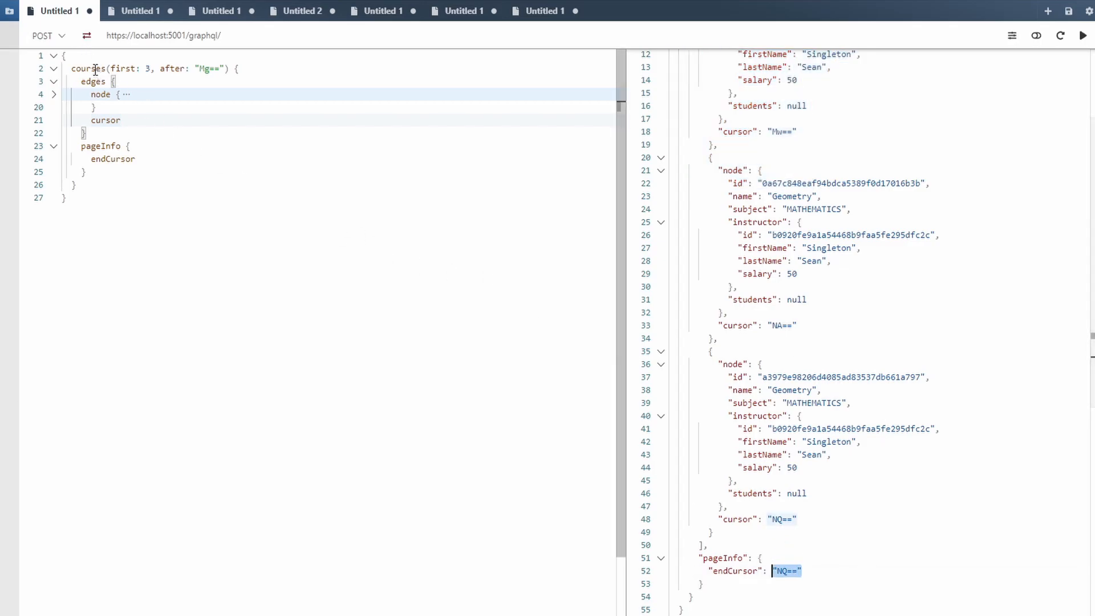
{"action": "scroll", "coordinate": [896, 243], "scroll_direction": "up", "scroll_amount": 3}
{"action": "scroll", "coordinate": [650, 360], "scroll_direction": "down", "scroll_amount": 3}
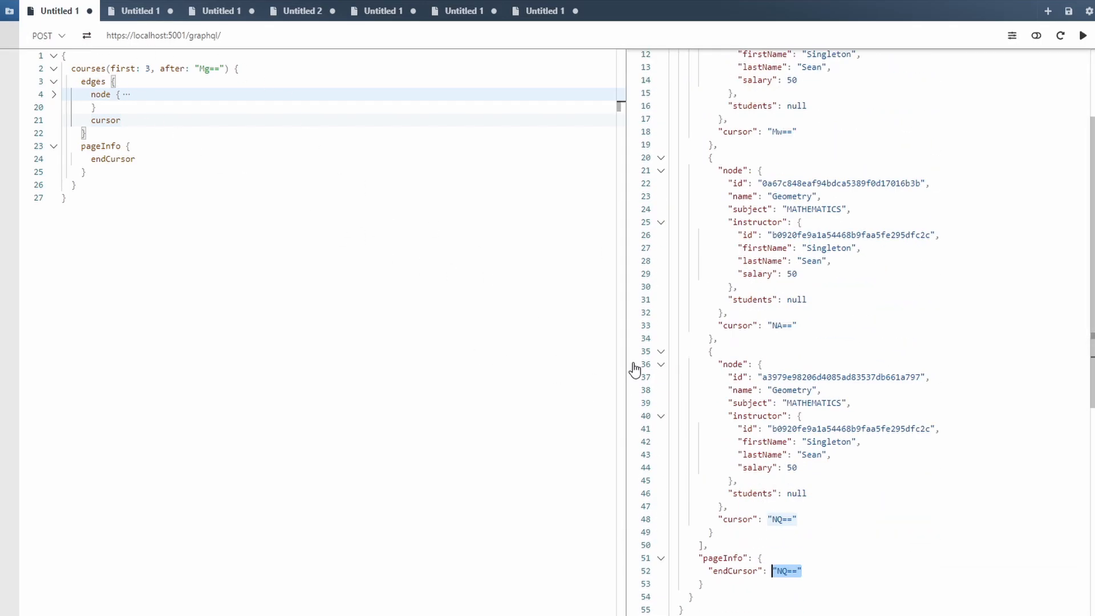
Step: Review the first: 5 after "Ng==" query returning no courses and select the whole query text
{"action": "left_click_drag", "start_coordinate": [228, 68], "coordinate": [196, 67]}
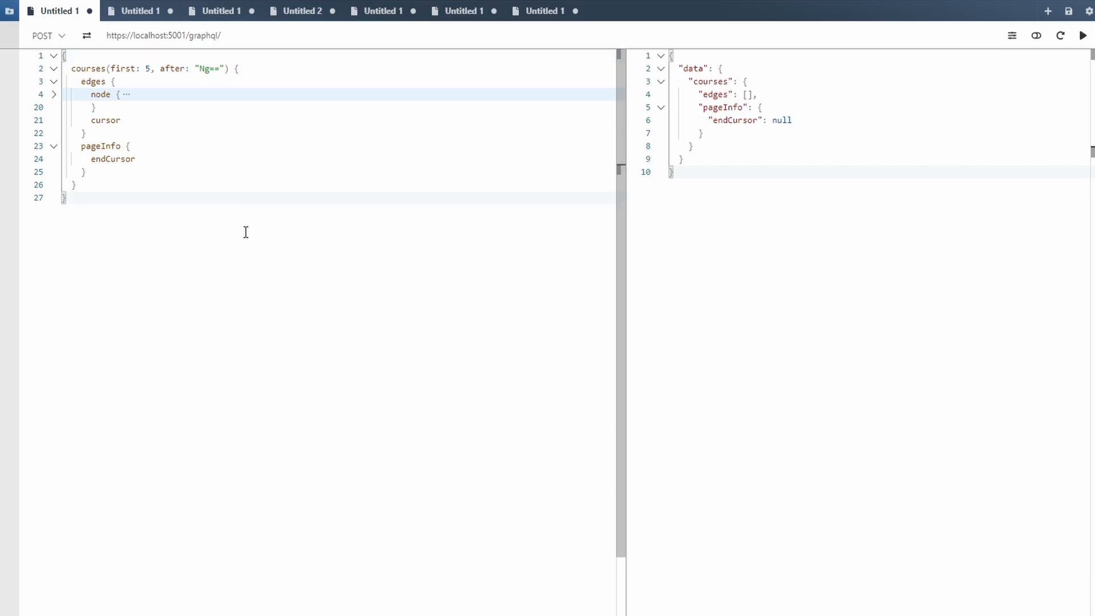
{"action": "key", "text": "ctrl+a"}
{"action": "left_click", "coordinate": [150, 137]}
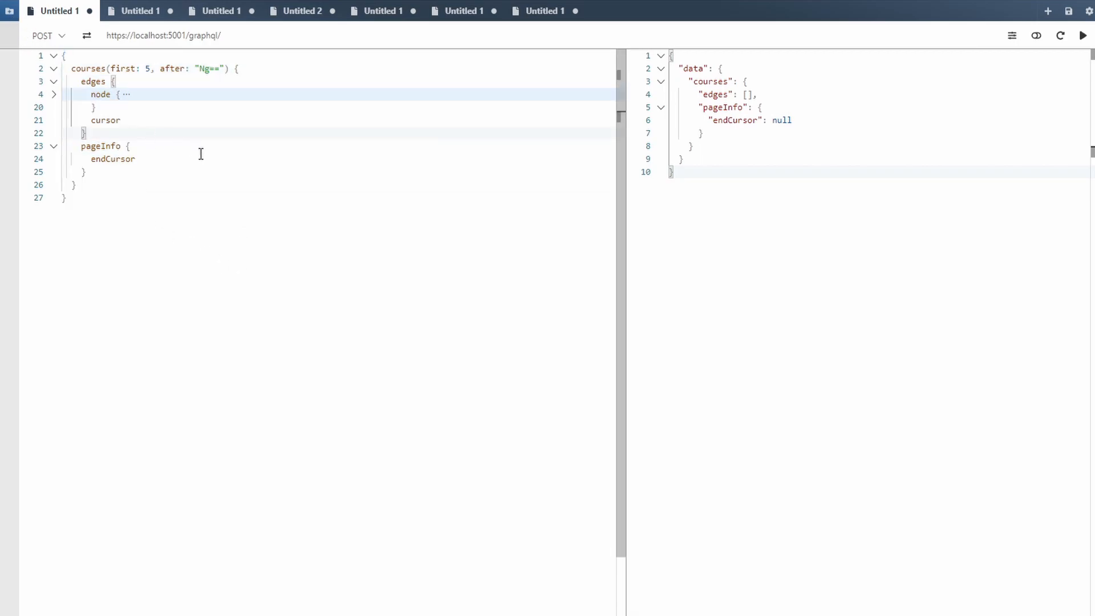
{"action": "left_click", "coordinate": [199, 229]}
{"action": "key", "text": "ctrl+a"}
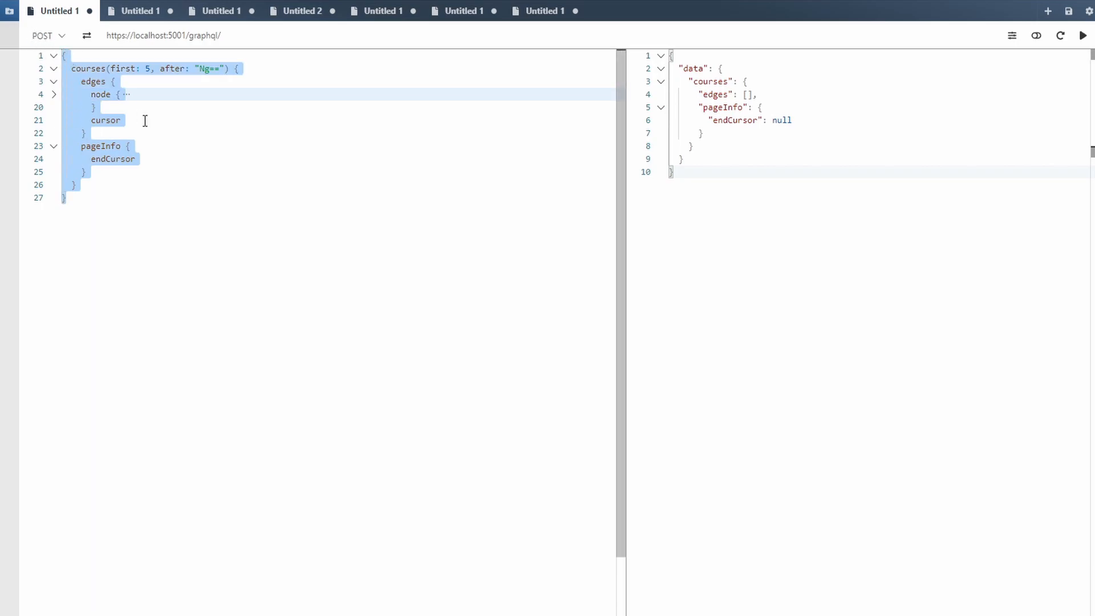
{"action": "left_click", "coordinate": [171, 130]}
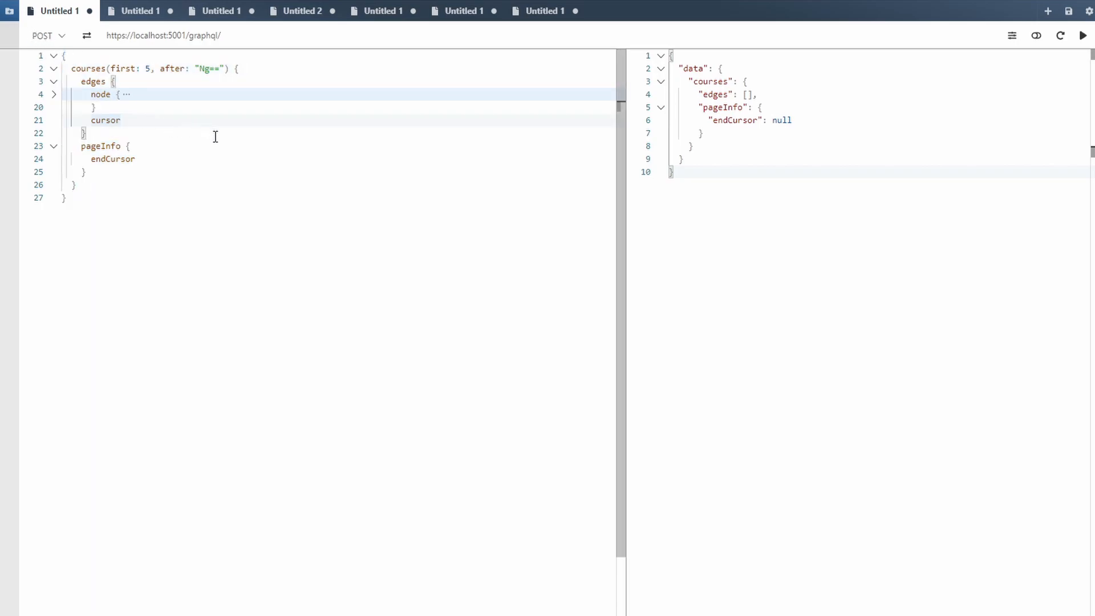
{"action": "left_click_drag", "start_coordinate": [276, 181], "coordinate": [61, 55]}
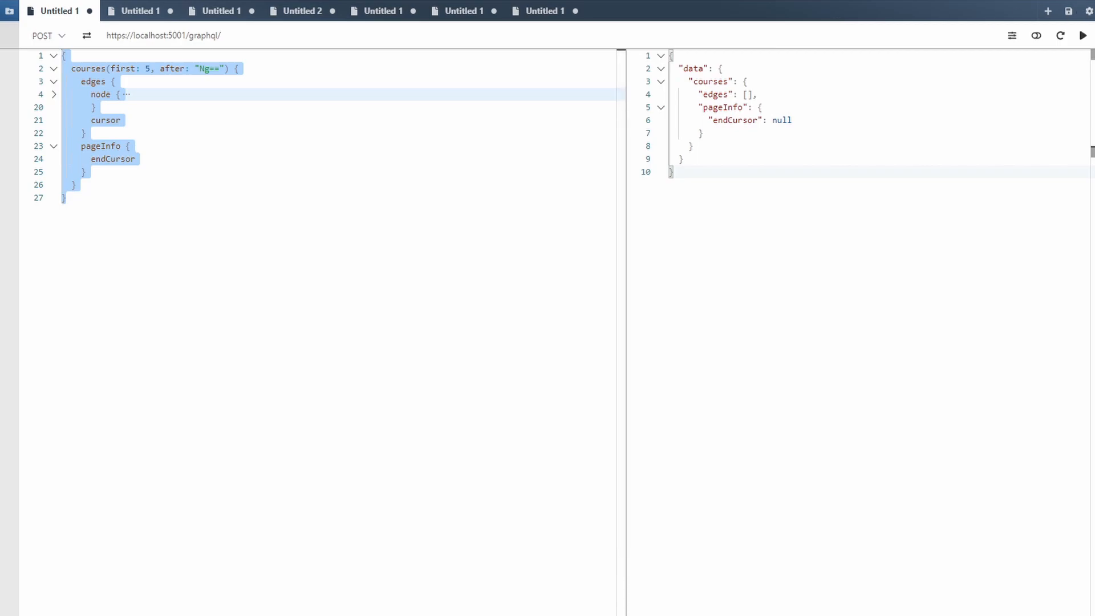
Step: Change GetCourses' attribute to UsePaging(IncludeTotalCount = true, DefaultPageSize = 10) in Query.cs
{"action": "key", "text": "alt+Tab"}
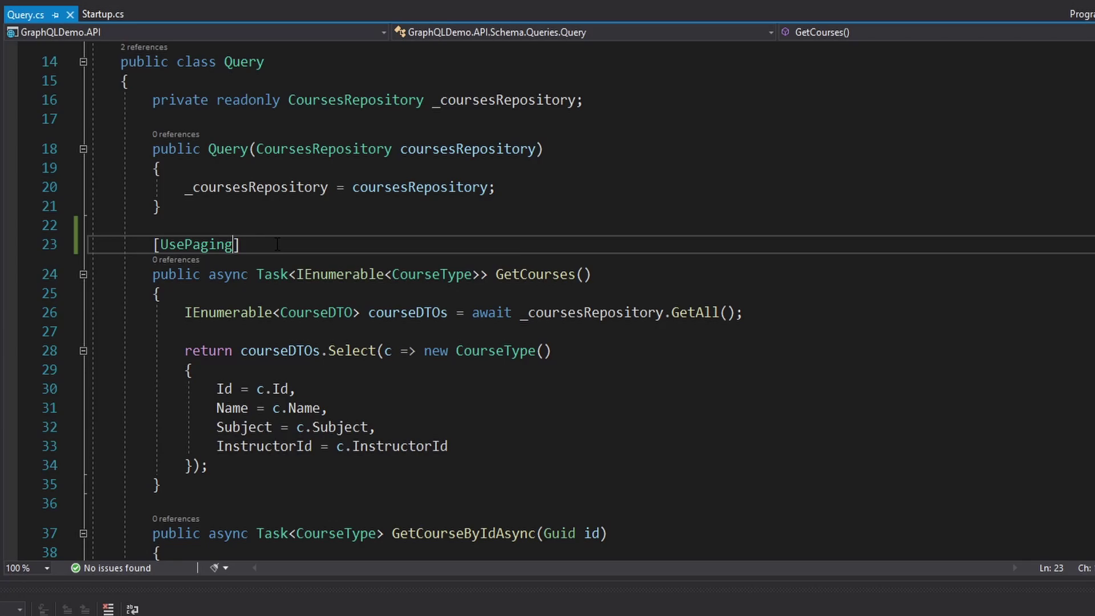
{"action": "double_click", "coordinate": [196, 244]}
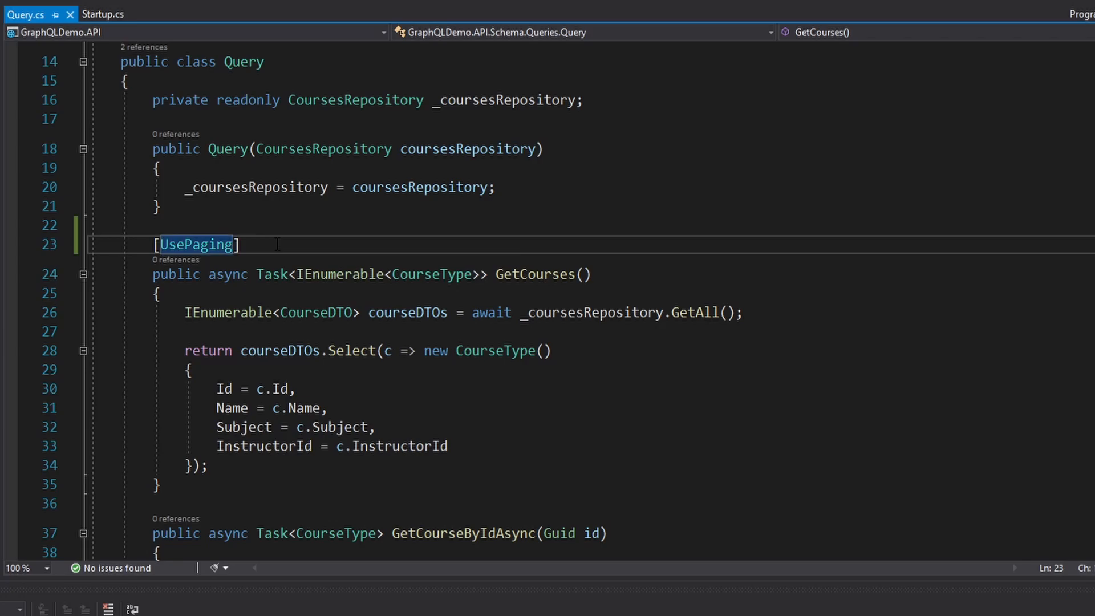
{"action": "key", "text": "End"}
{"action": "key", "text": "Left"}
{"action": "type", "text": "("}
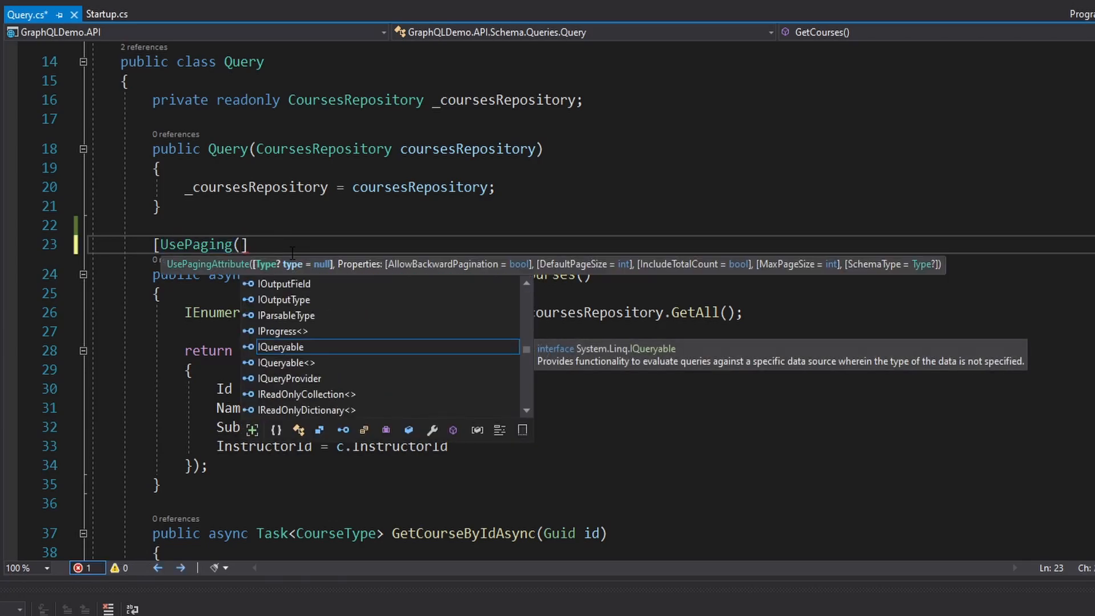
{"action": "type", "text": "inc"}
{"action": "key", "text": "Down"}
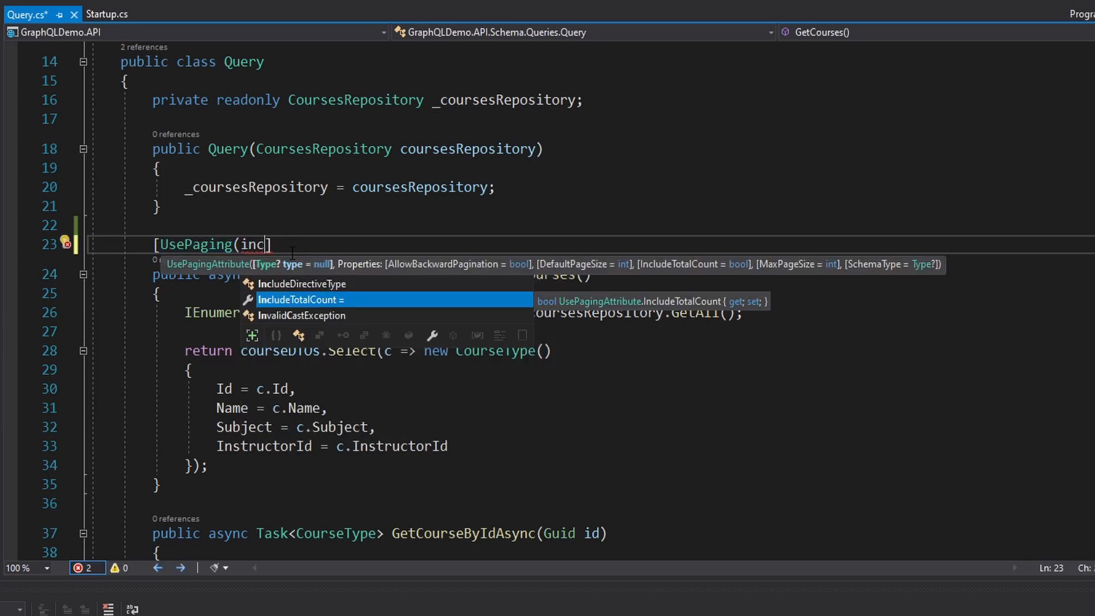
{"action": "key", "text": "Tab"}
{"action": "type", "text": "="}
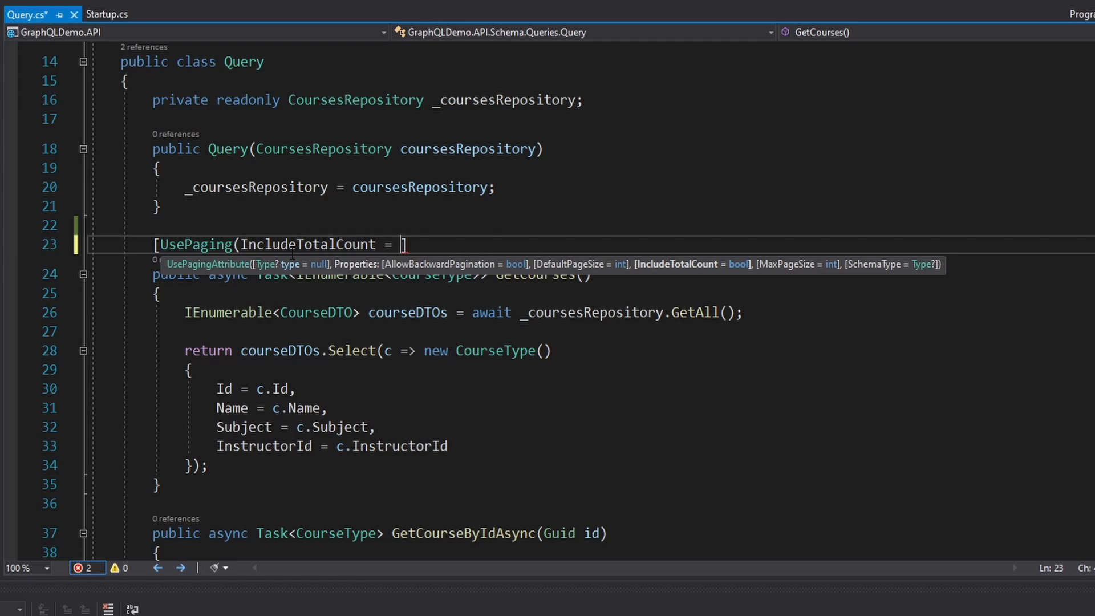
{"action": "type", "text": "true), "}
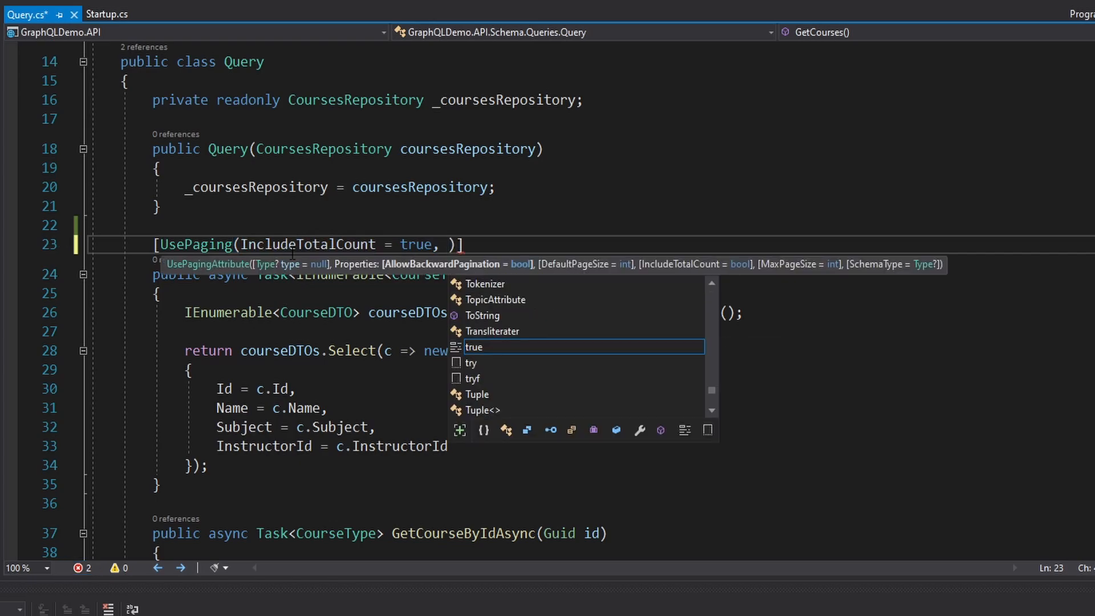
{"action": "type", "text": "def"}
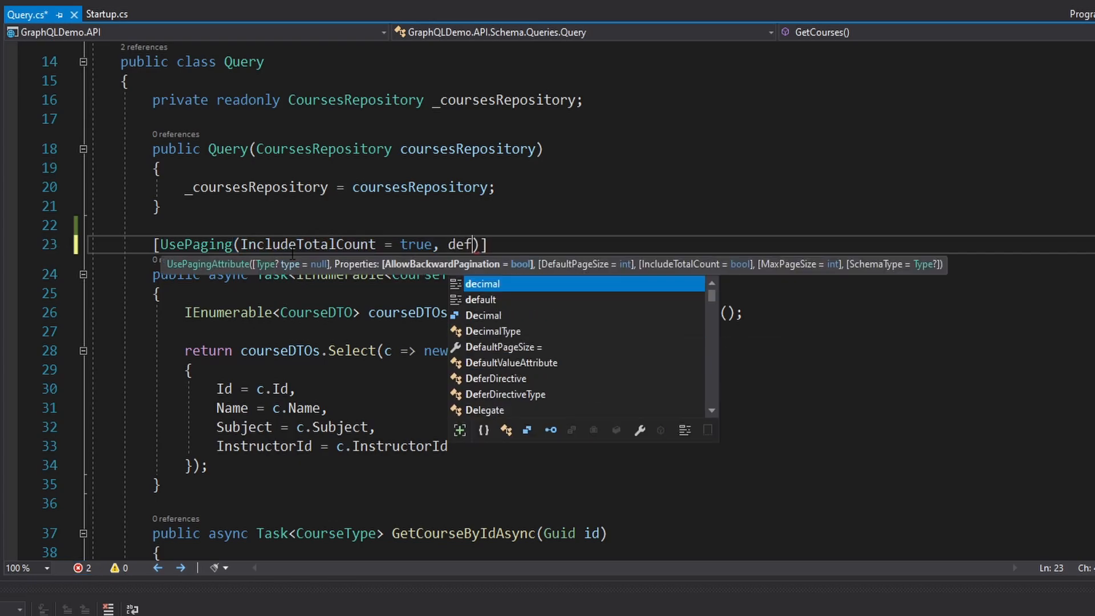
{"action": "key", "text": "Tab"}
{"action": "type", "text": "= "}
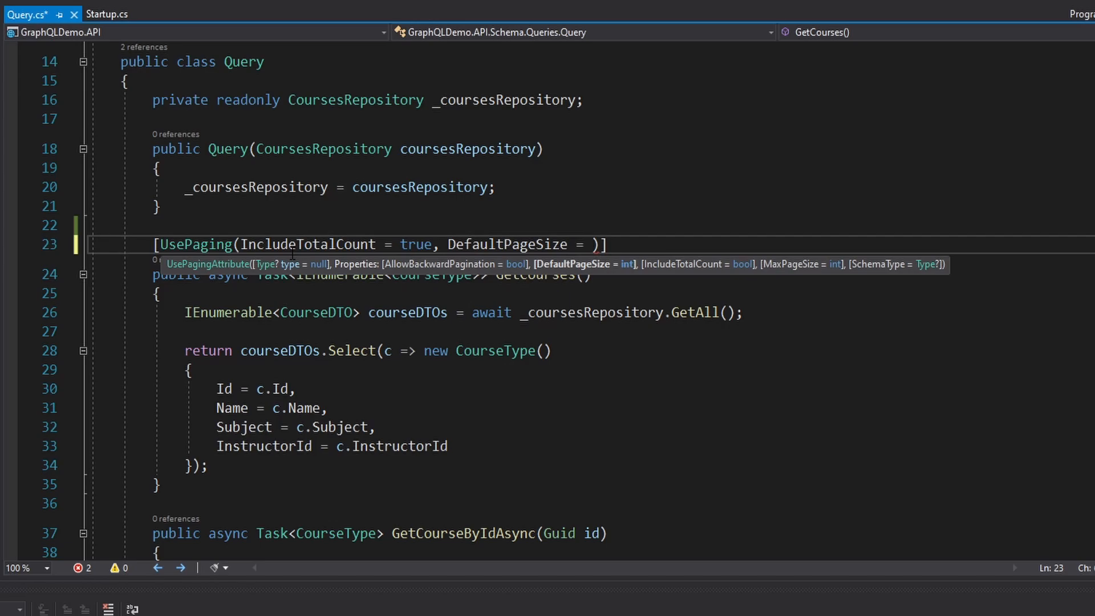
{"action": "type", "text": "10"}
Step: Relaunch the API and trim the courses query to first: 3 with no after cursor
{"action": "key", "text": "F5"}
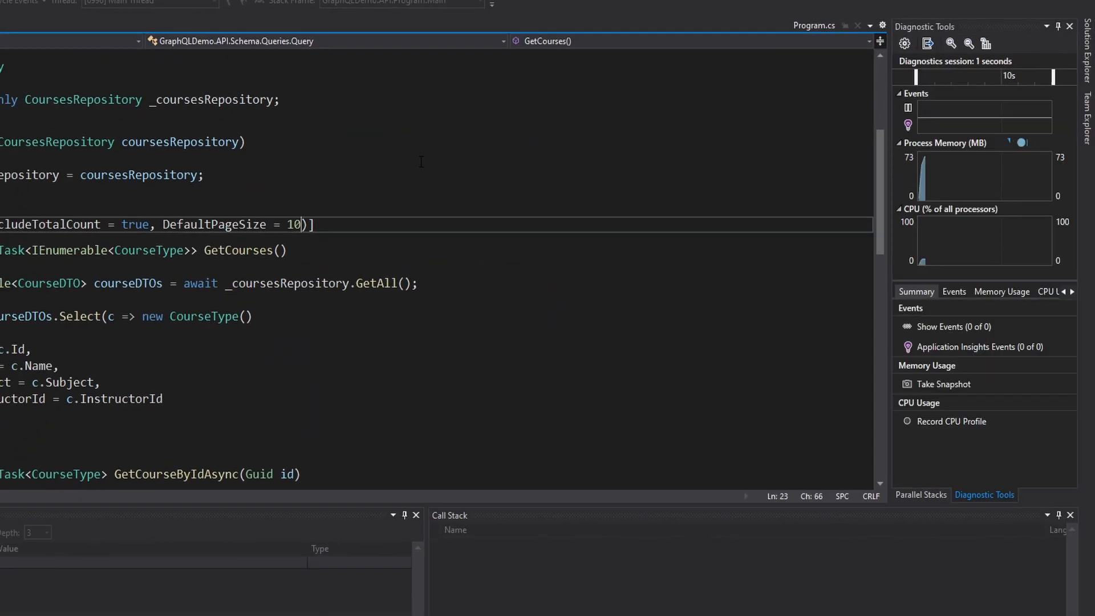
{"action": "key", "text": "alt+Tab"}
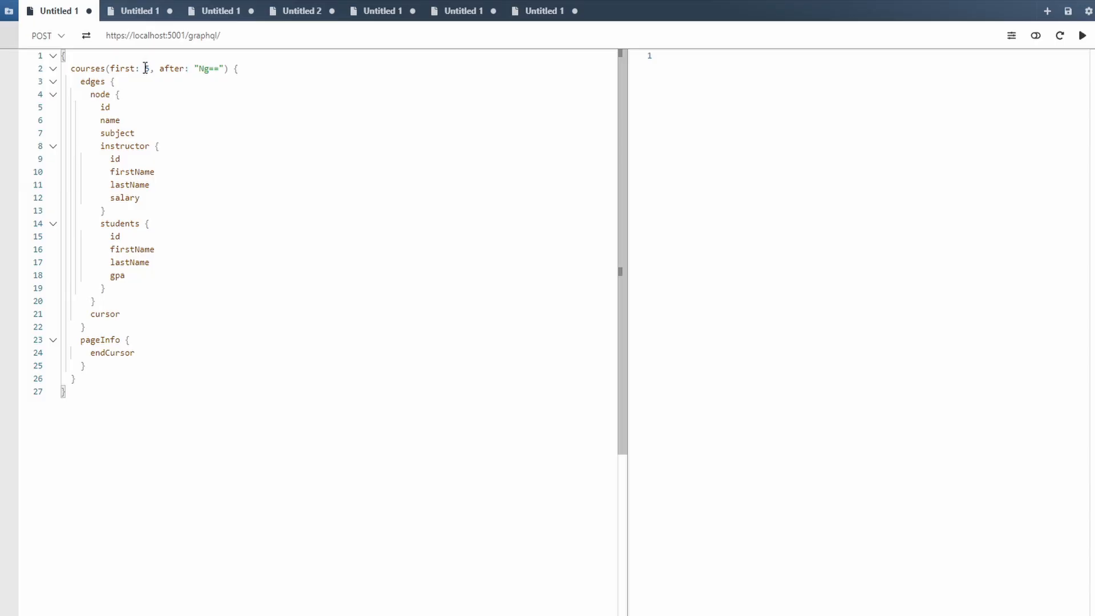
{"action": "double_click", "coordinate": [144, 69]}
{"action": "type", "text": "3"}
{"action": "left_click_drag", "start_coordinate": [224, 68], "coordinate": [150, 69]}
{"action": "key", "text": "BackSpace"}
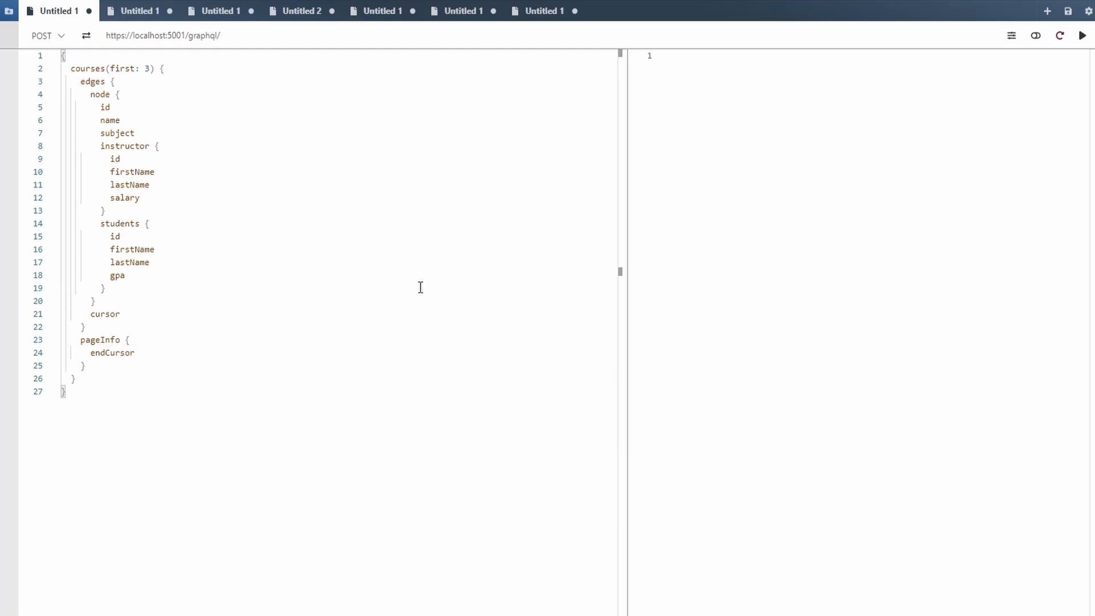
Step: Add totalCount beside pageInfo and run the query, confirming three courses and totalCount 7
{"action": "left_click", "coordinate": [171, 351]}
{"action": "key", "text": "Return"}
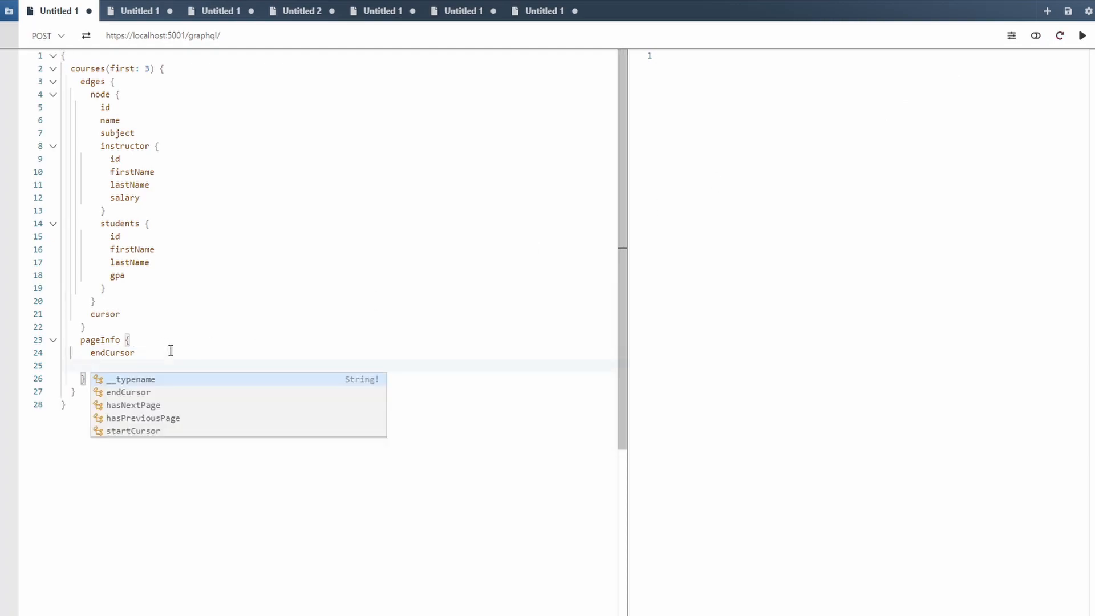
{"action": "type", "text": "}"}
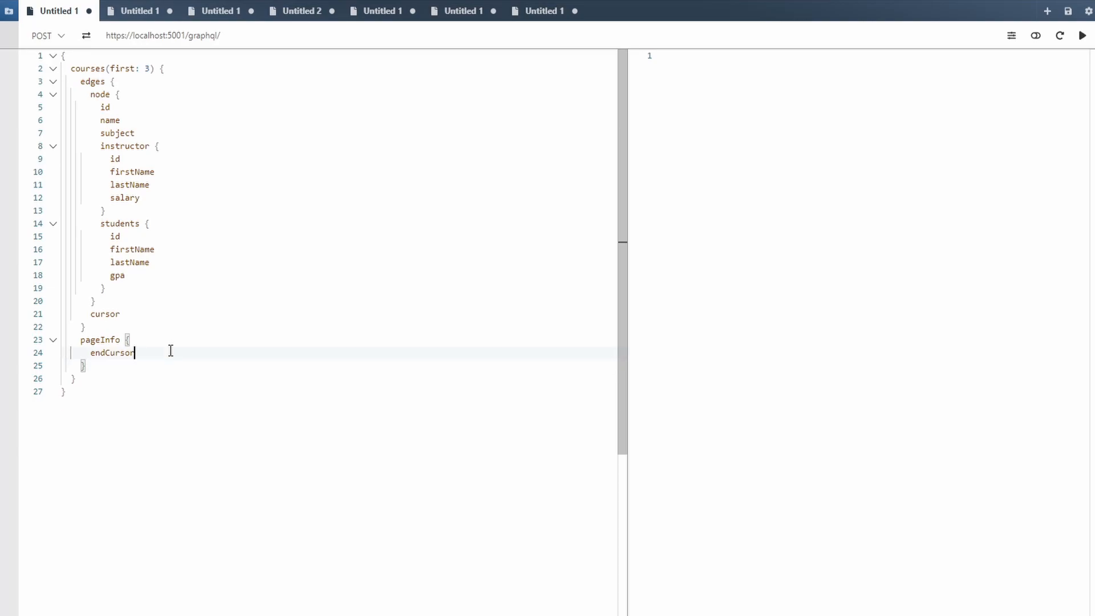
{"action": "key", "text": "Return"}
{"action": "key", "text": "Down"}
{"action": "key", "text": "Down"}
{"action": "key", "text": "Down"}
{"action": "key", "text": "Down"}
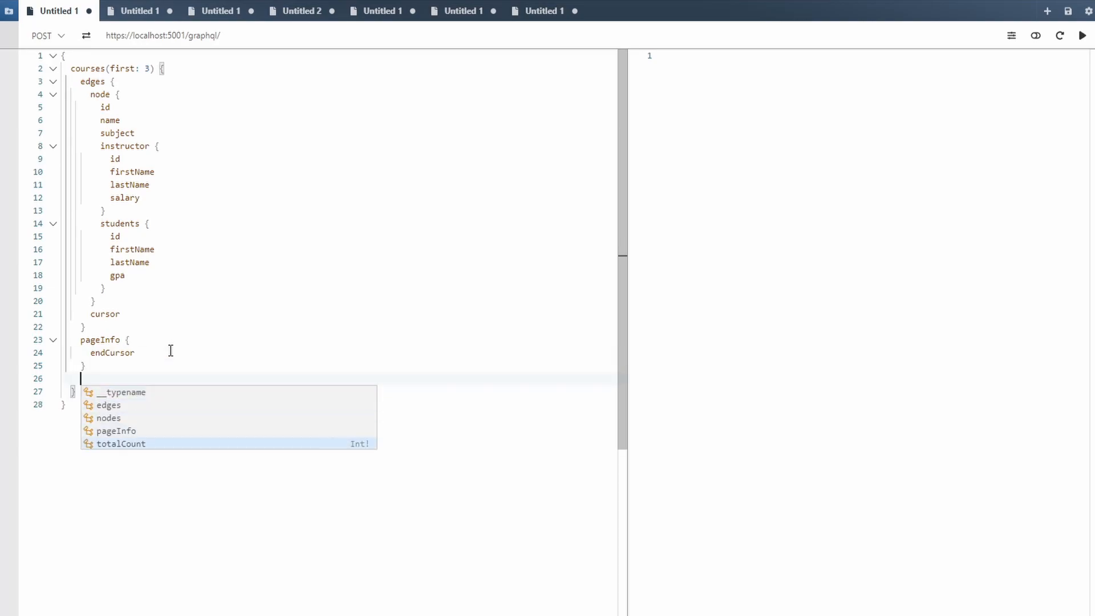
{"action": "key", "text": "Return"}
{"action": "key", "text": "ctrl+Return"}
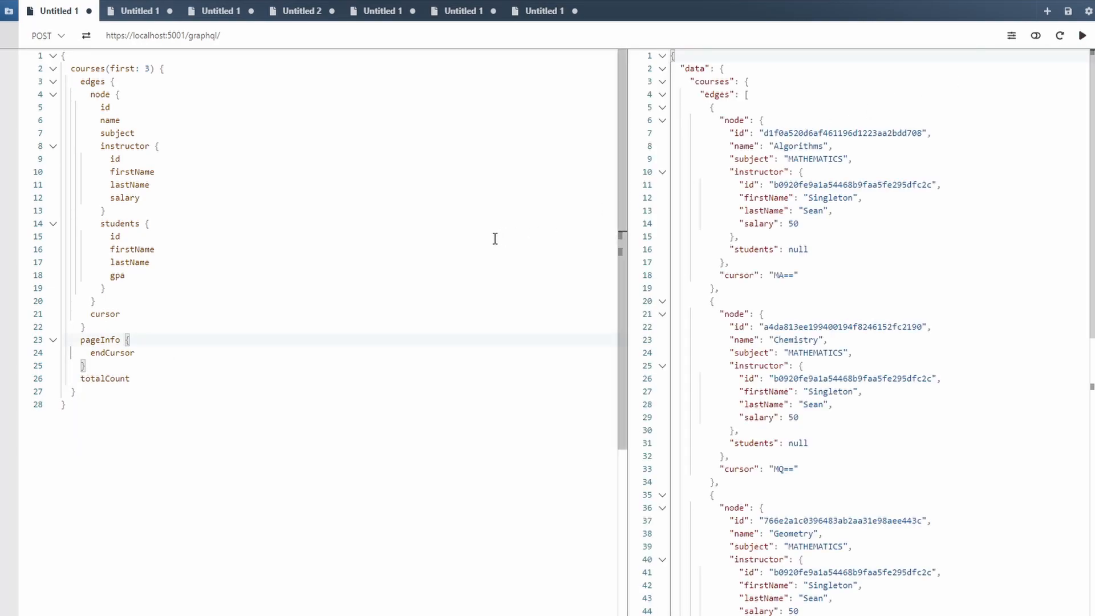
{"action": "scroll", "coordinate": [770, 193], "scroll_direction": "down", "scroll_amount": 3}
{"action": "scroll", "coordinate": [774, 197], "scroll_direction": "down", "scroll_amount": 3}
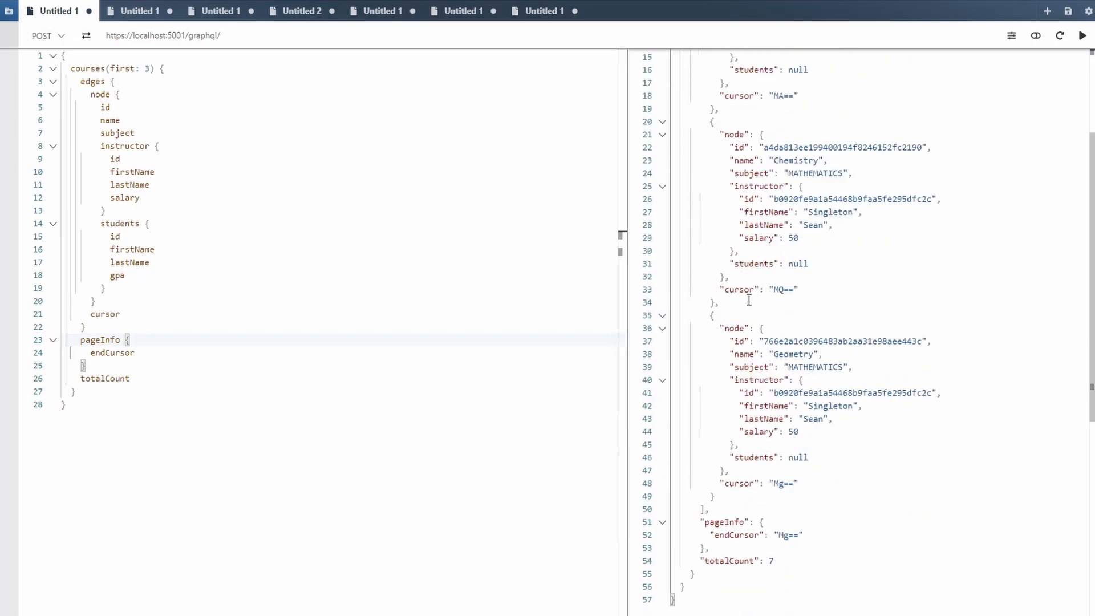
{"action": "left_click_drag", "start_coordinate": [780, 561], "coordinate": [689, 561]}
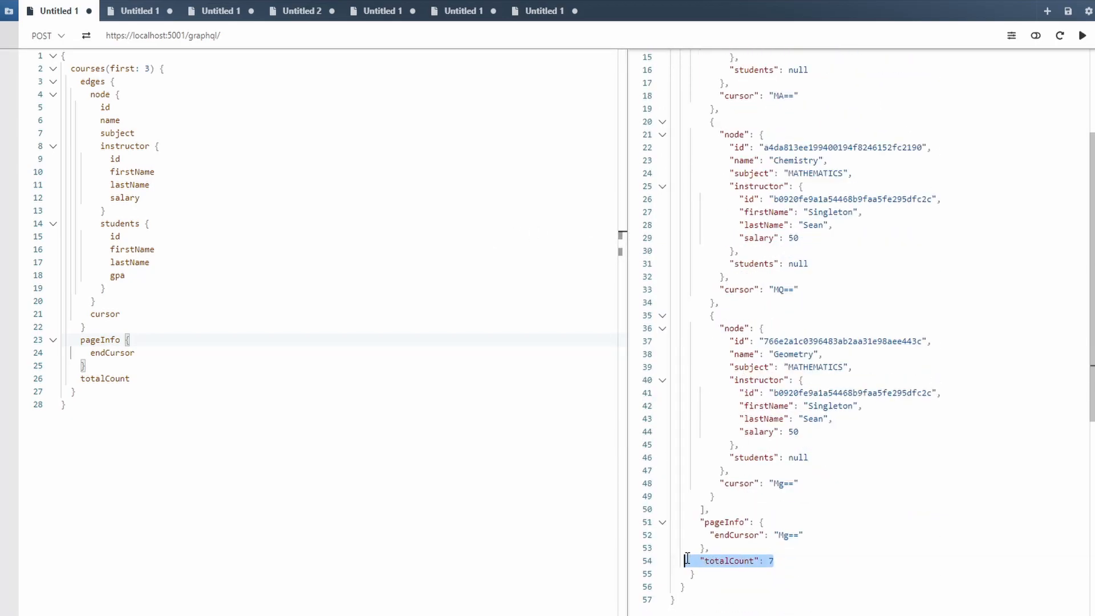
{"action": "left_click", "coordinate": [729, 546]}
{"action": "left_click_drag", "start_coordinate": [775, 561], "coordinate": [699, 560]}
{"action": "scroll", "coordinate": [770, 427], "scroll_direction": "up", "scroll_amount": 1}
{"action": "mouse_move", "coordinate": [709, 509]}
{"action": "left_mouse_down"}
{"action": "mouse_move", "coordinate": [729, 383]}
{"action": "mouse_move", "coordinate": [709, 102]}
{"action": "left_mouse_up"}
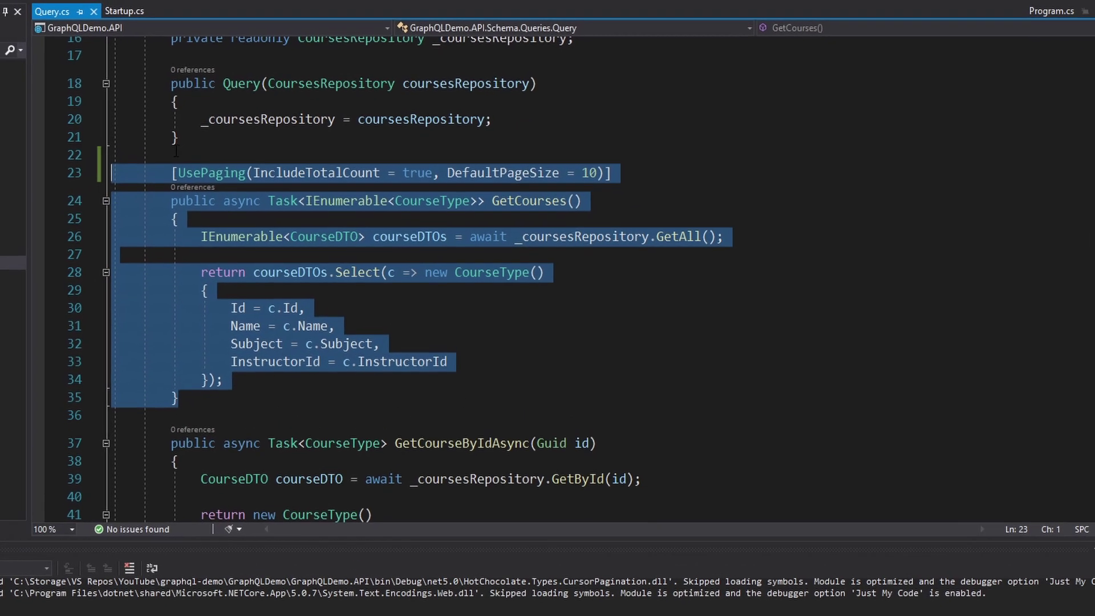
Step: Return to Query.cs and review the GetCourses method block
{"action": "key", "text": "Up"}
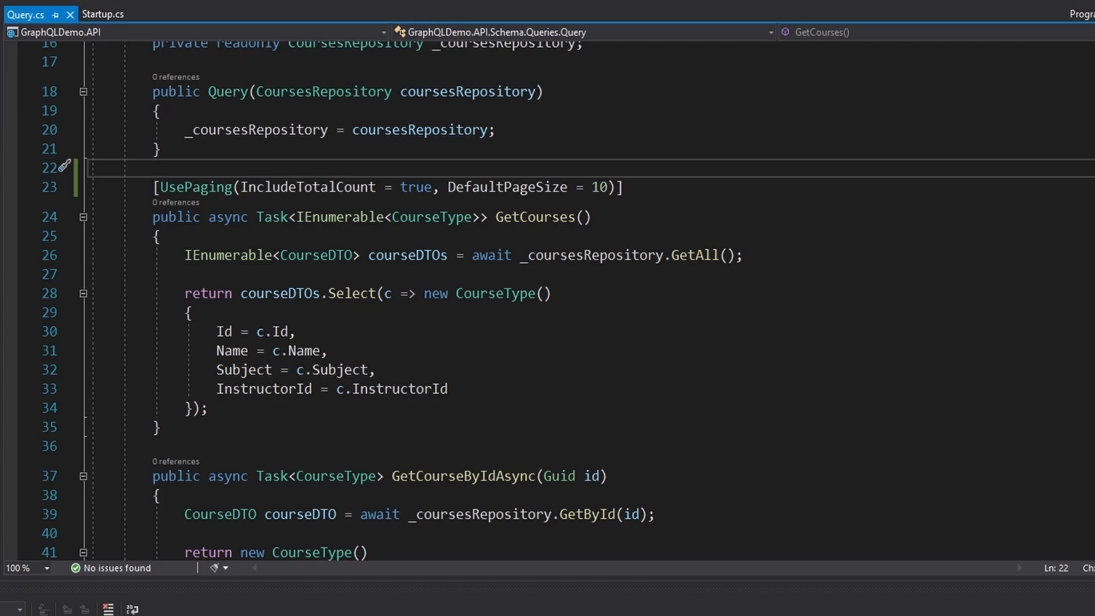
{"action": "left_click_drag", "start_coordinate": [243, 425], "coordinate": [132, 186]}
{"action": "left_click", "coordinate": [146, 169]}
{"action": "left_click", "coordinate": [1024, 293]}
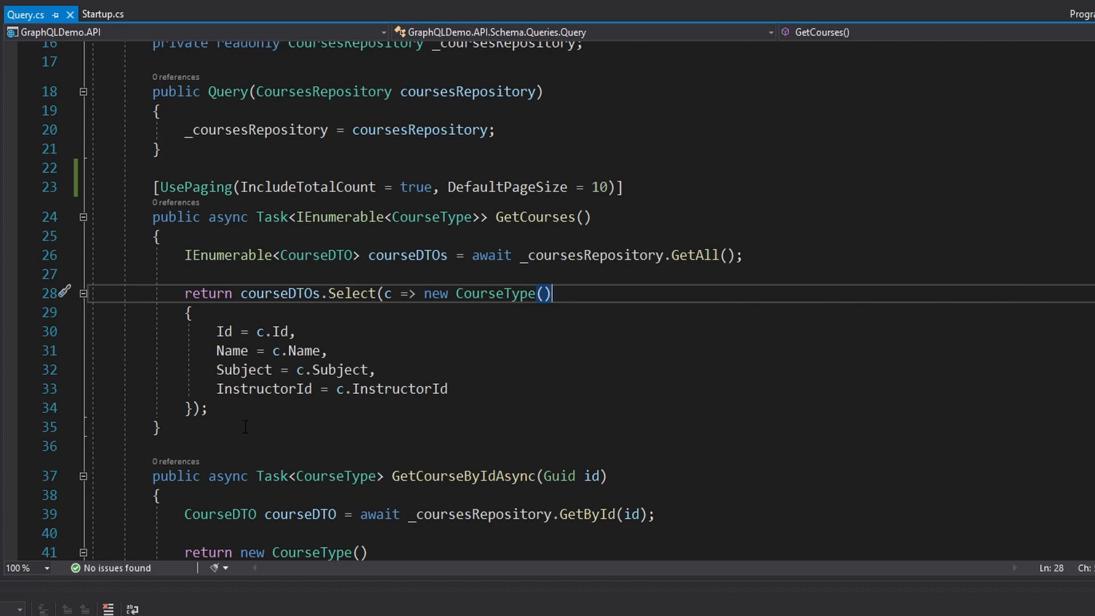
Step: Paste a copy of GetCourses with its UsePaging attribute directly below the original
{"action": "left_click_drag", "start_coordinate": [162, 427], "coordinate": [94, 168]}
{"action": "key", "text": "ctrl+c"}
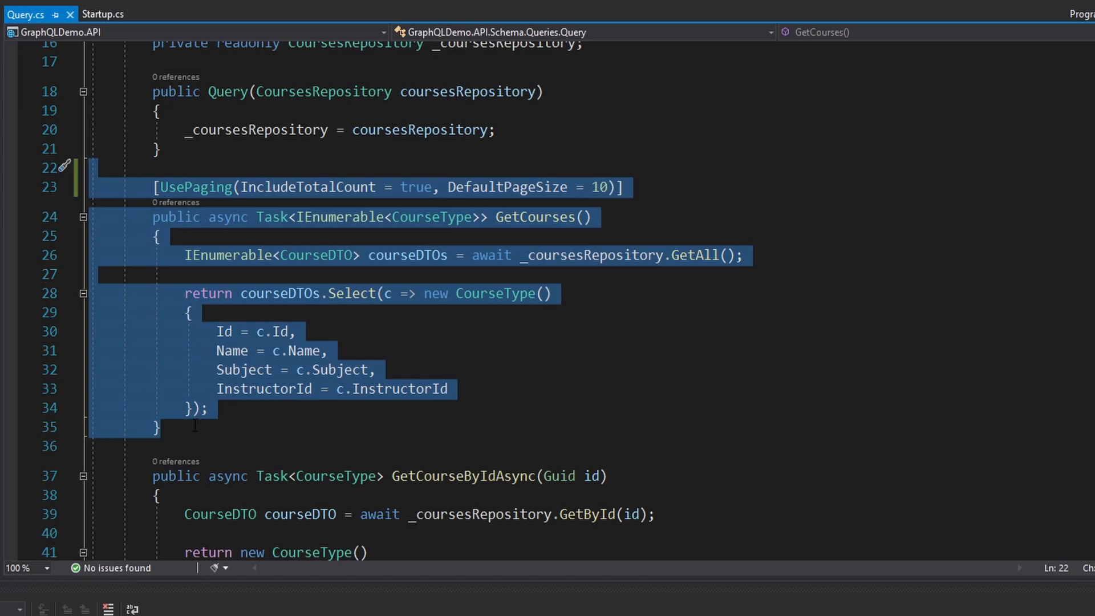
{"action": "left_click", "coordinate": [193, 428]}
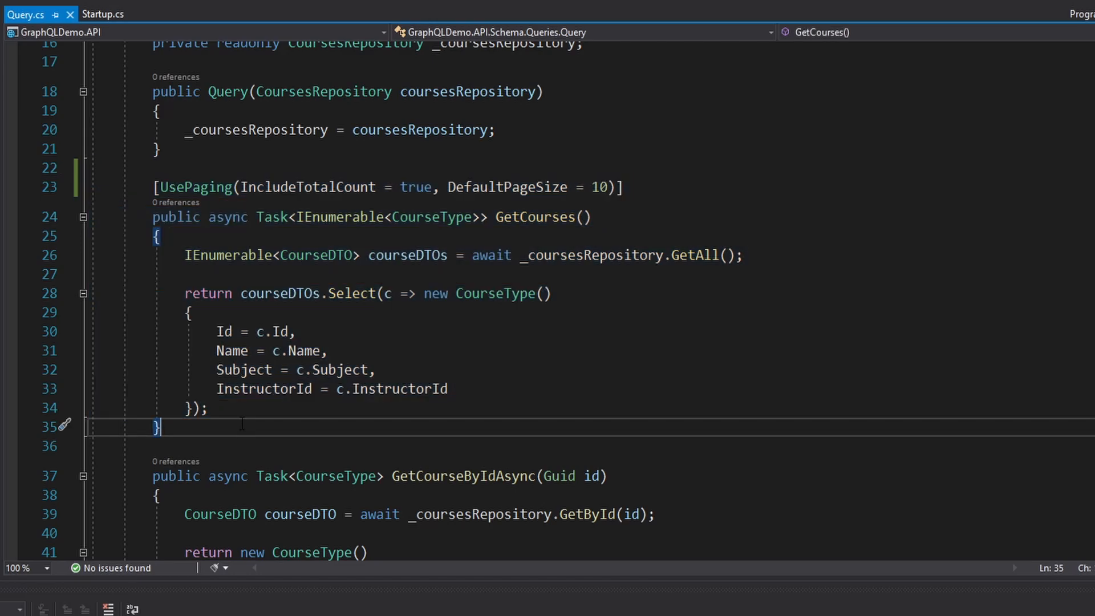
{"action": "key", "text": "Return"}
{"action": "key", "text": "ctrl+v"}
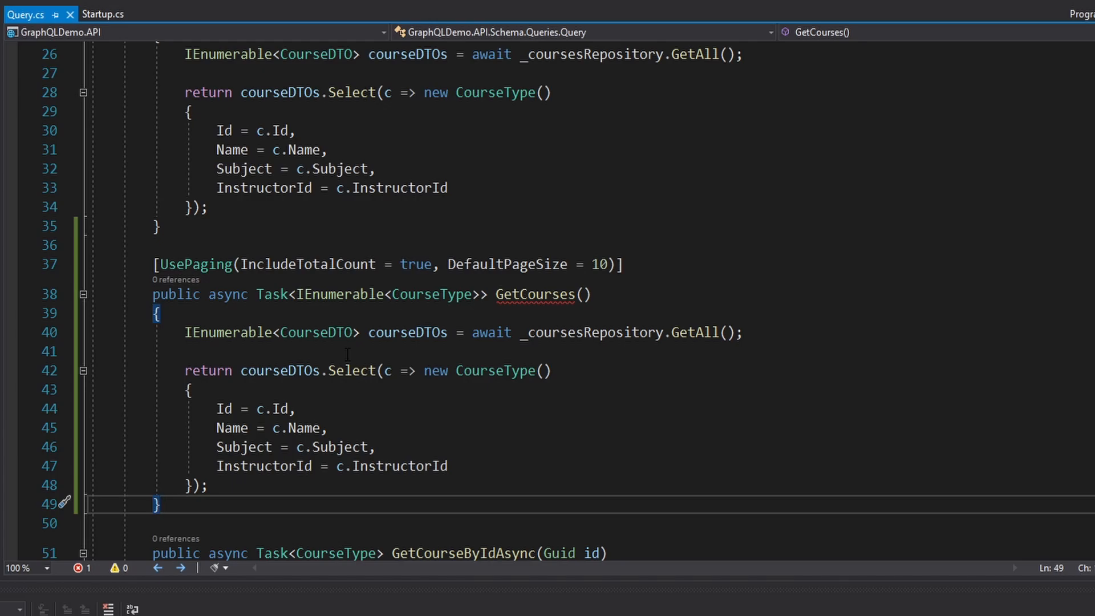
Step: Rename the copy to GetOffsetCourses and swap its attribute to UseOffsetPaging keeping IncludeTotalCount
{"action": "double_click", "coordinate": [214, 266]}
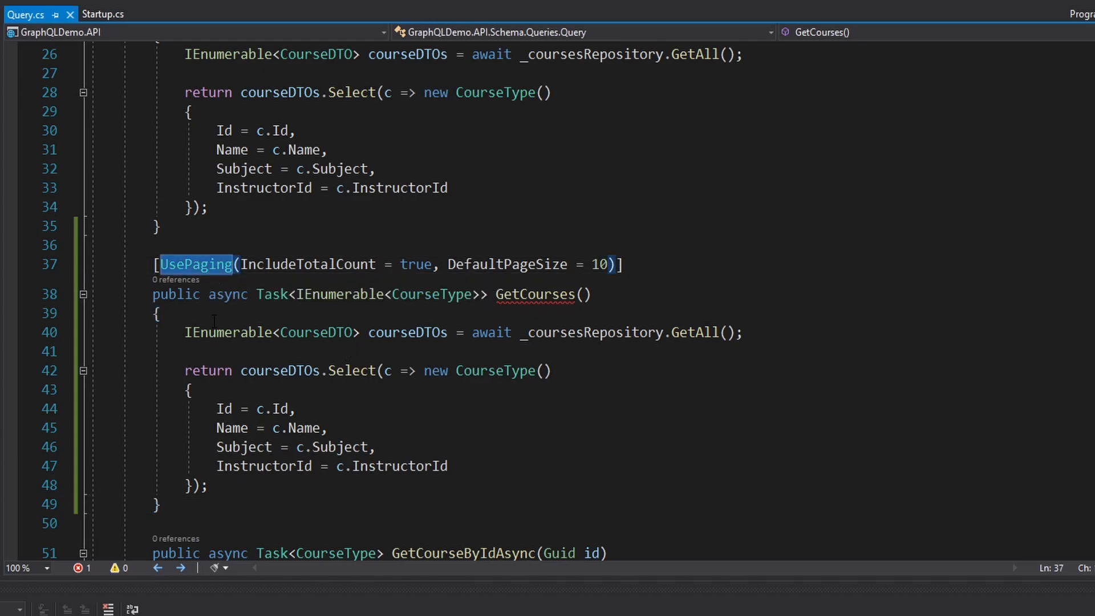
{"action": "left_click_drag", "start_coordinate": [171, 505], "coordinate": [94, 256]}
{"action": "scroll", "coordinate": [487, 394], "scroll_direction": "down", "scroll_amount": 1}
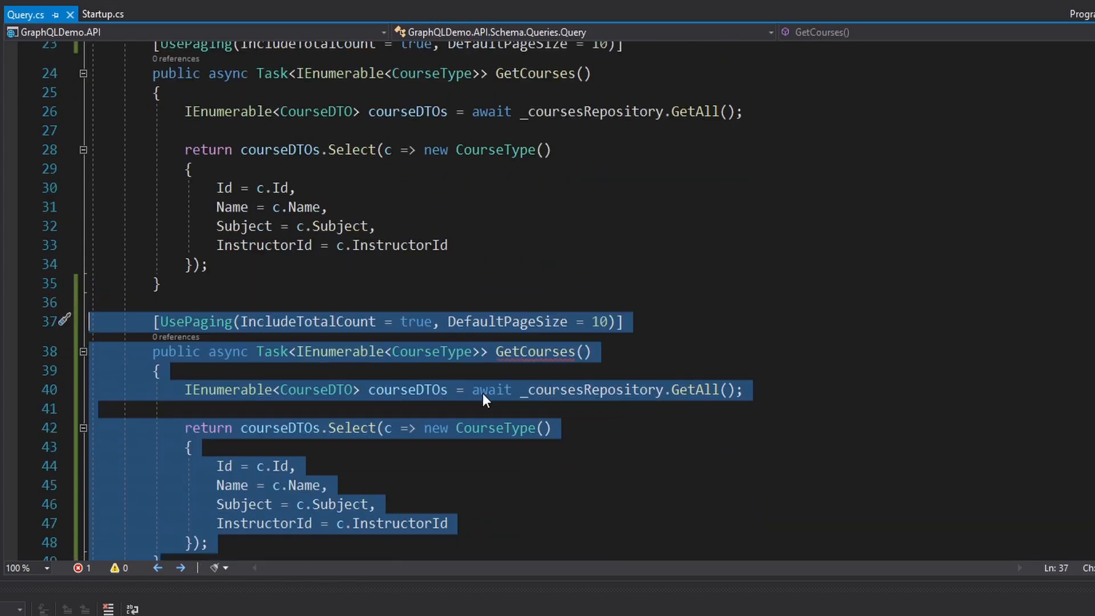
{"action": "left_click", "coordinate": [519, 351]}
{"action": "type", "text": "Offset"}
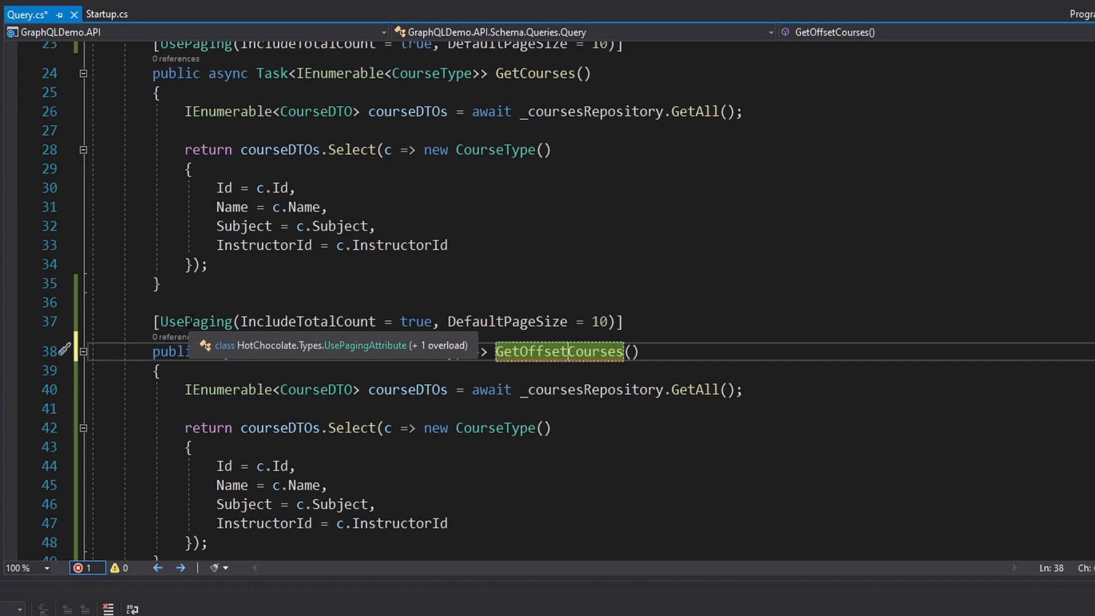
{"action": "double_click", "coordinate": [220, 326]}
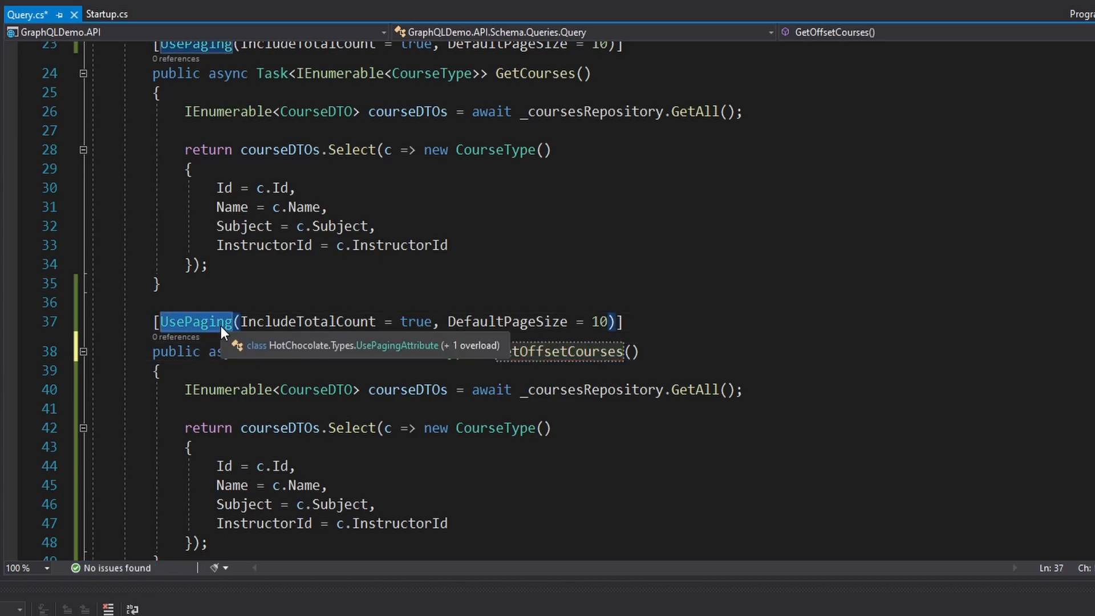
{"action": "type", "text": "Use"}
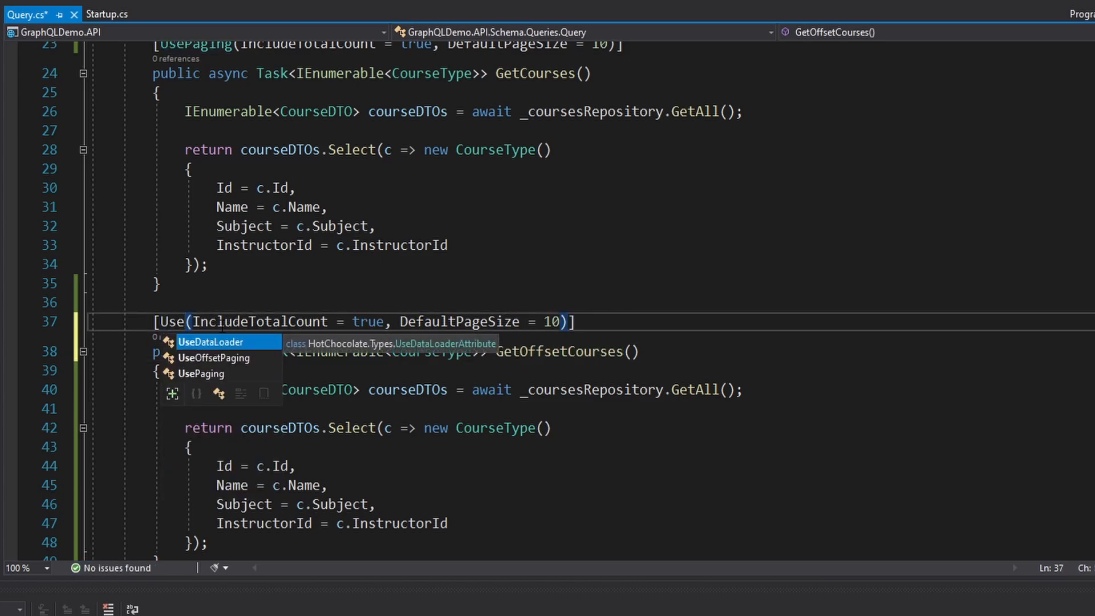
{"action": "key", "text": "Down"}
{"action": "key", "text": "Tab"}
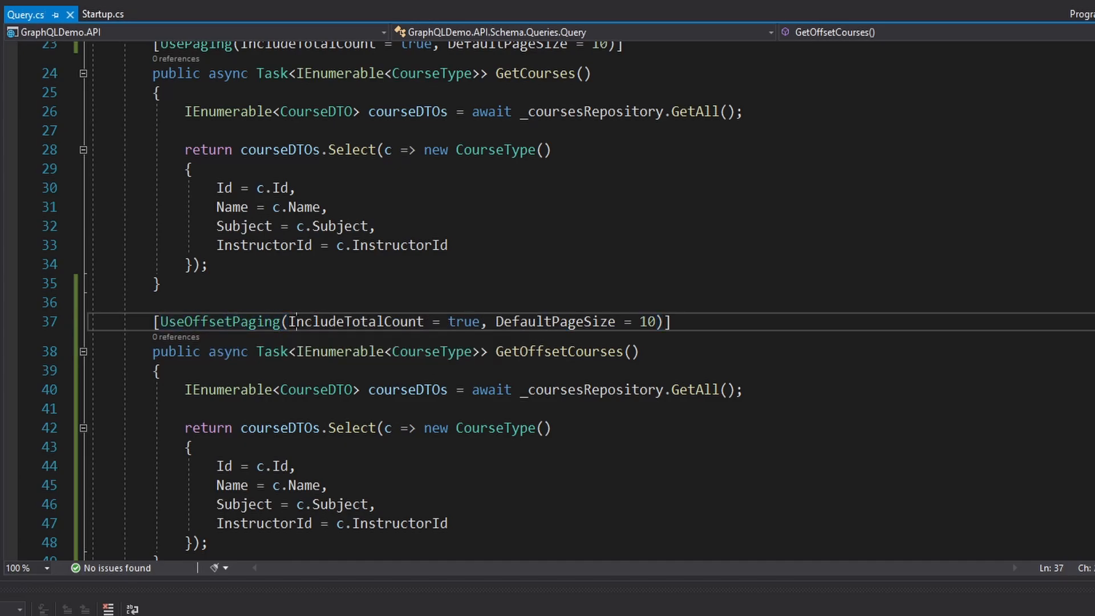
{"action": "double_click", "coordinate": [291, 321]}
{"action": "key", "text": "ctrl+space"}
{"action": "key", "text": "Escape"}
{"action": "key", "text": "Up"}
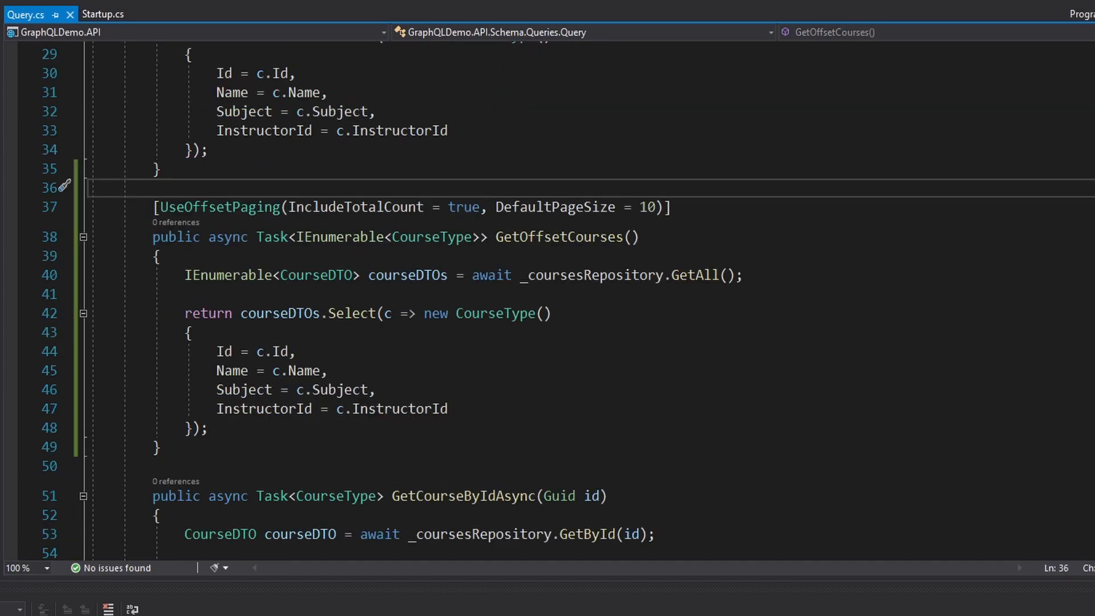
Step: Save Query.cs, launch the API and switch to Banana Cake Pop
{"action": "key", "text": "ctrl+s"}
{"action": "key", "text": "F5"}
{"action": "key", "text": "alt+Tab"}
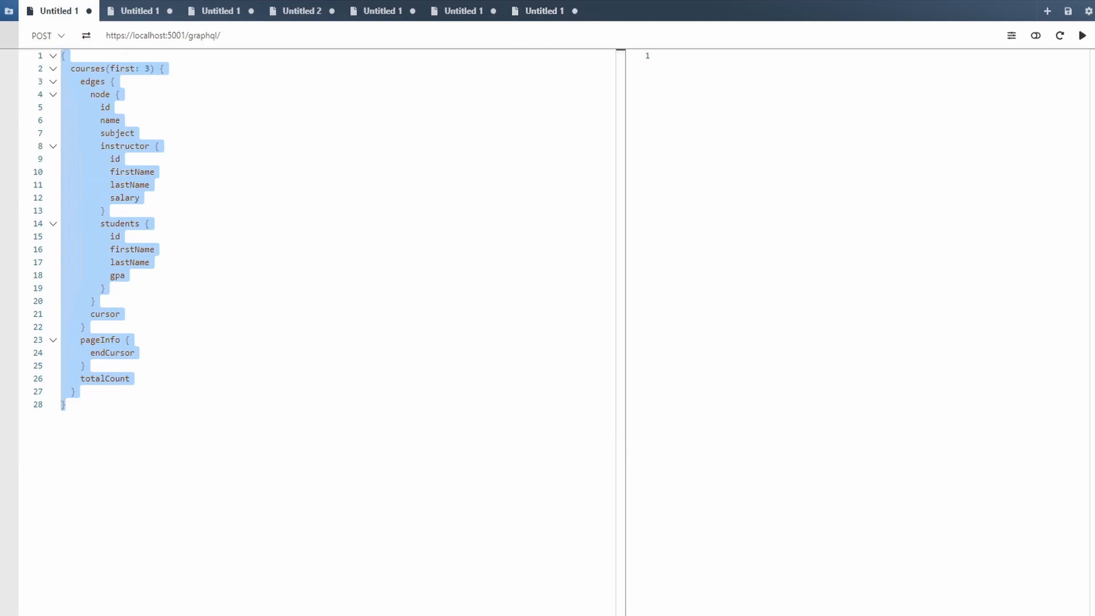
Step: Copy the courses query into a new Banana Cake Pop tab
{"action": "key", "text": "ctrl+c"}
{"action": "left_click", "coordinate": [1048, 11]}
{"action": "left_click", "coordinate": [235, 189]}
{"action": "key", "text": "ctrl+v"}
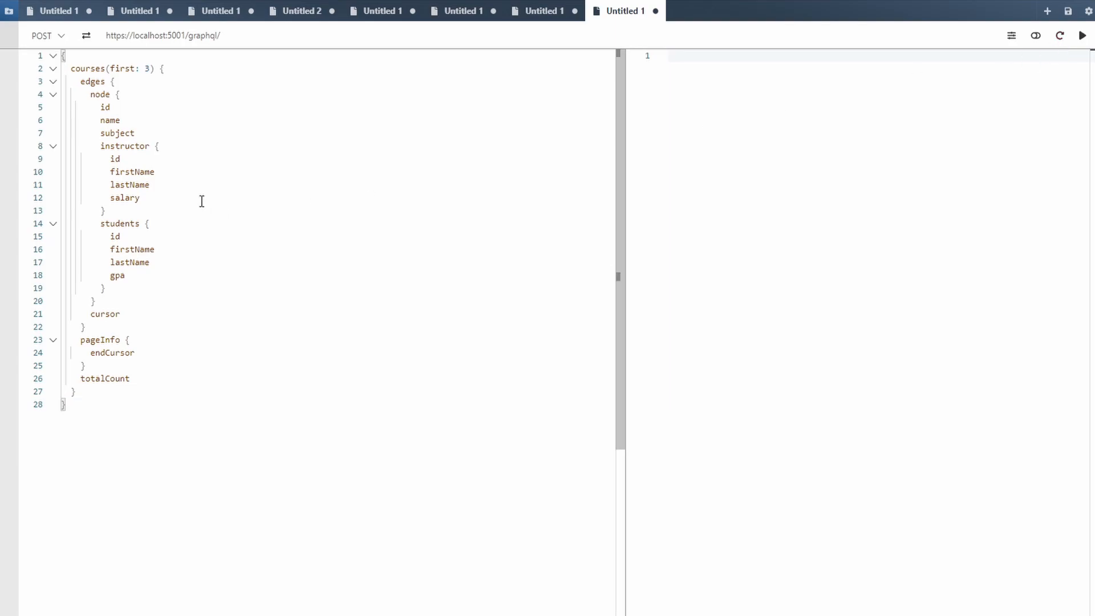
Step: Replace courses(first: 3) with offsetCourses(skip: 2, take: 3)
{"action": "left_click_drag", "start_coordinate": [150, 68], "coordinate": [110, 68]}
{"action": "key", "text": "BackSpace"}
{"action": "key", "text": "ctrl+space"}
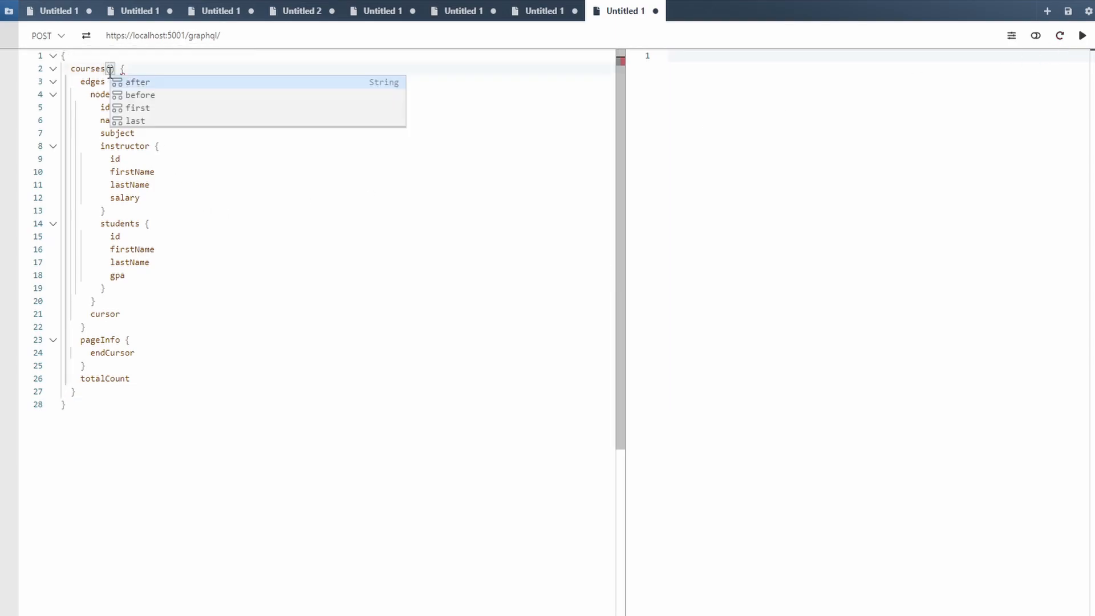
{"action": "double_click", "coordinate": [87, 68]}
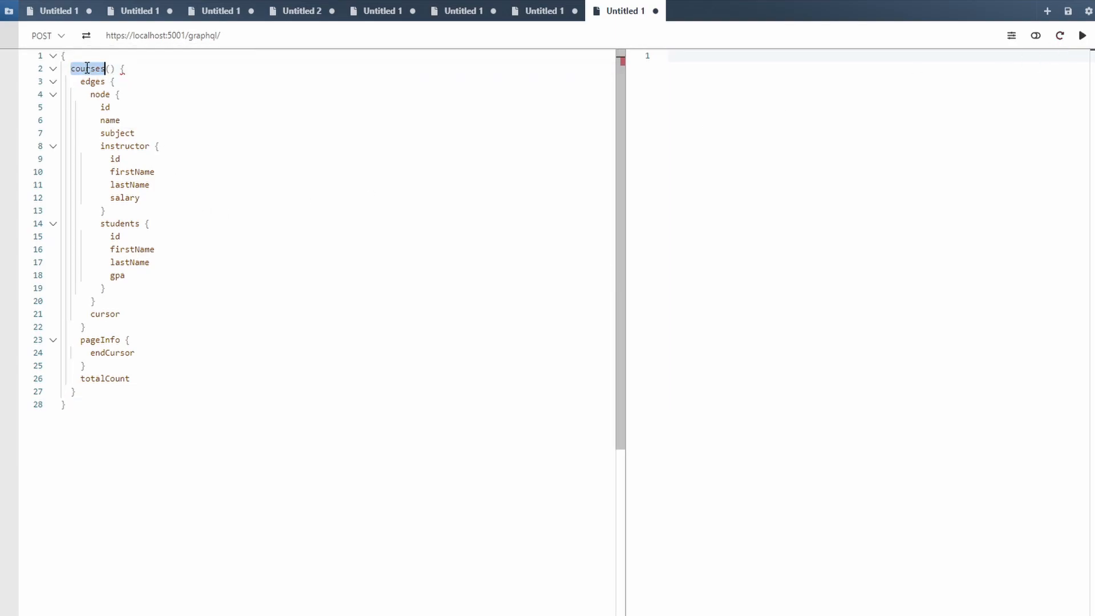
{"action": "type", "text": "off"}
{"action": "key", "text": "Tab"}
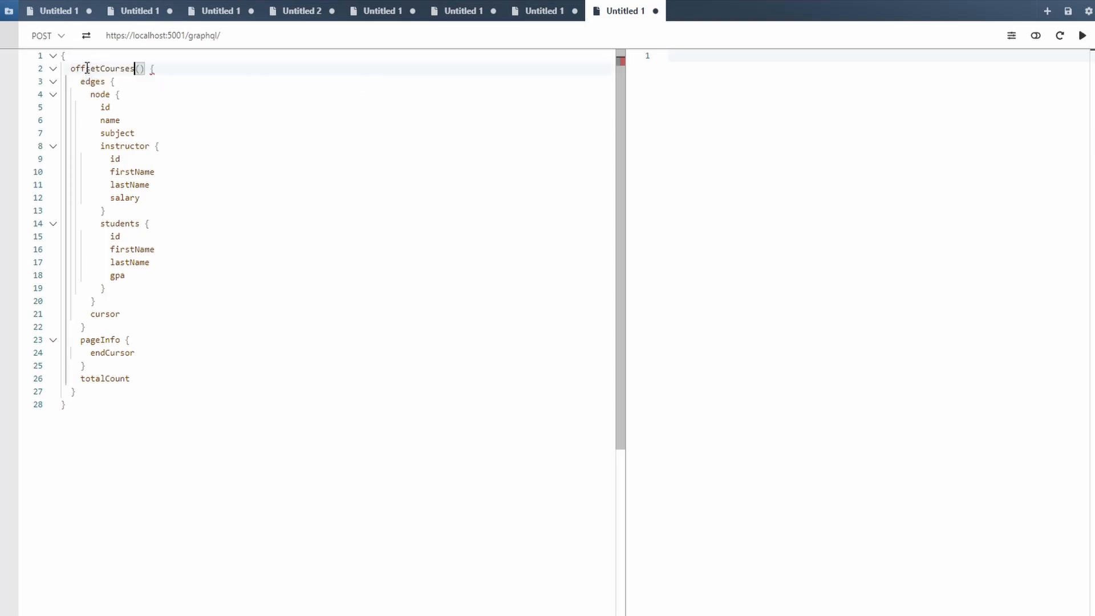
{"action": "key", "text": "ctrl+space"}
{"action": "type", "text": "skip: 2, take: 3"}
Step: Replace edges with items and remove the node wrapper and cursor lines
{"action": "left_click", "coordinate": [114, 82]}
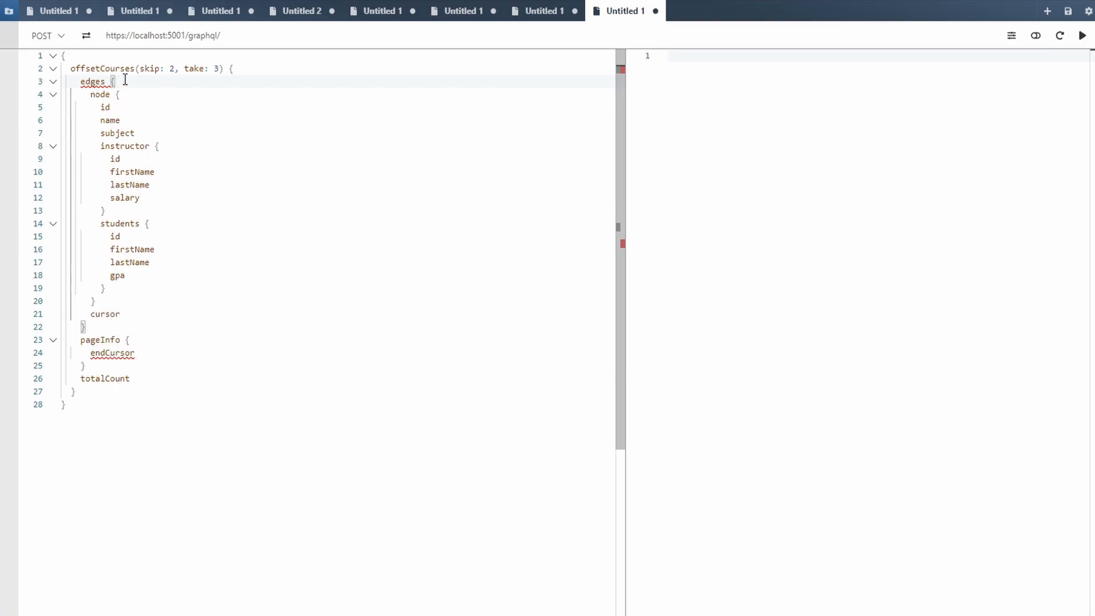
{"action": "left_click_drag", "start_coordinate": [117, 82], "coordinate": [80, 81]}
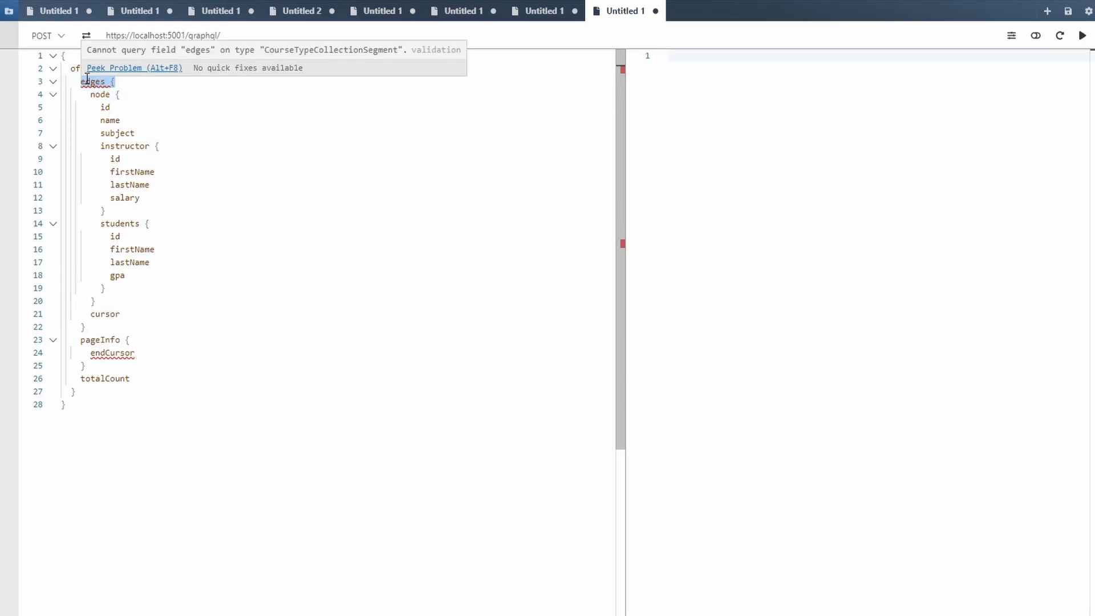
{"action": "type", "text": "items"}
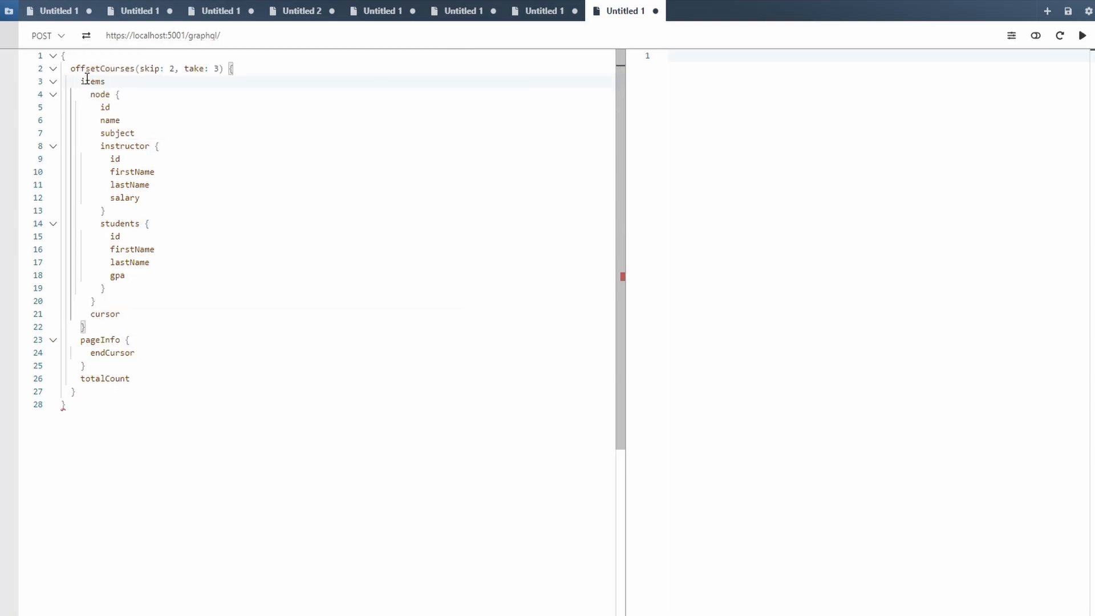
{"action": "left_click_drag", "start_coordinate": [112, 94], "coordinate": [104, 81]}
{"action": "key", "text": "Delete"}
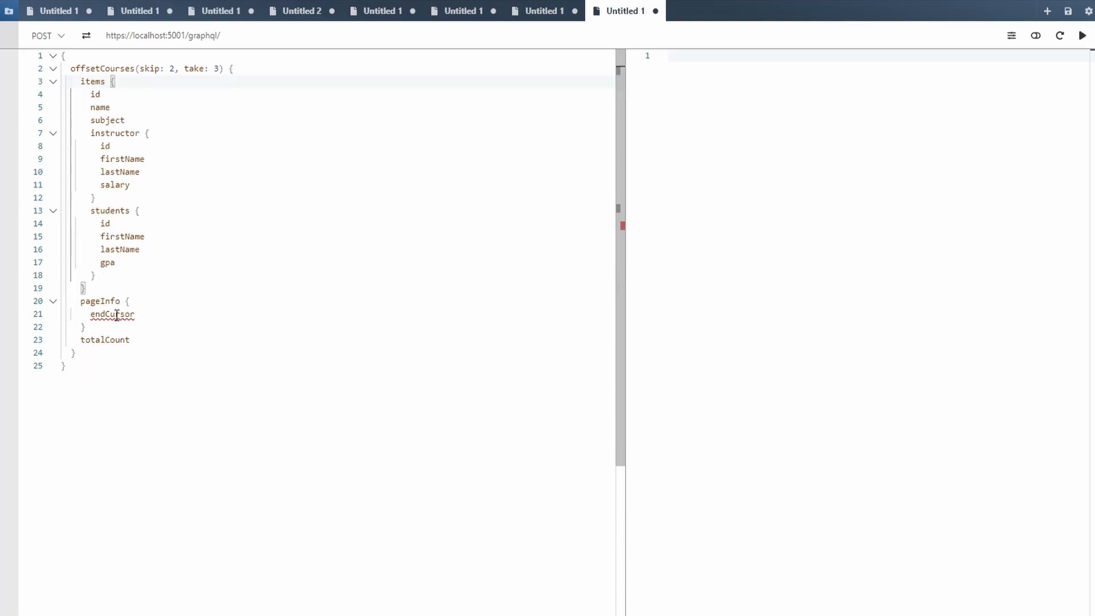
{"action": "mouse_move", "coordinate": [105, 379]}
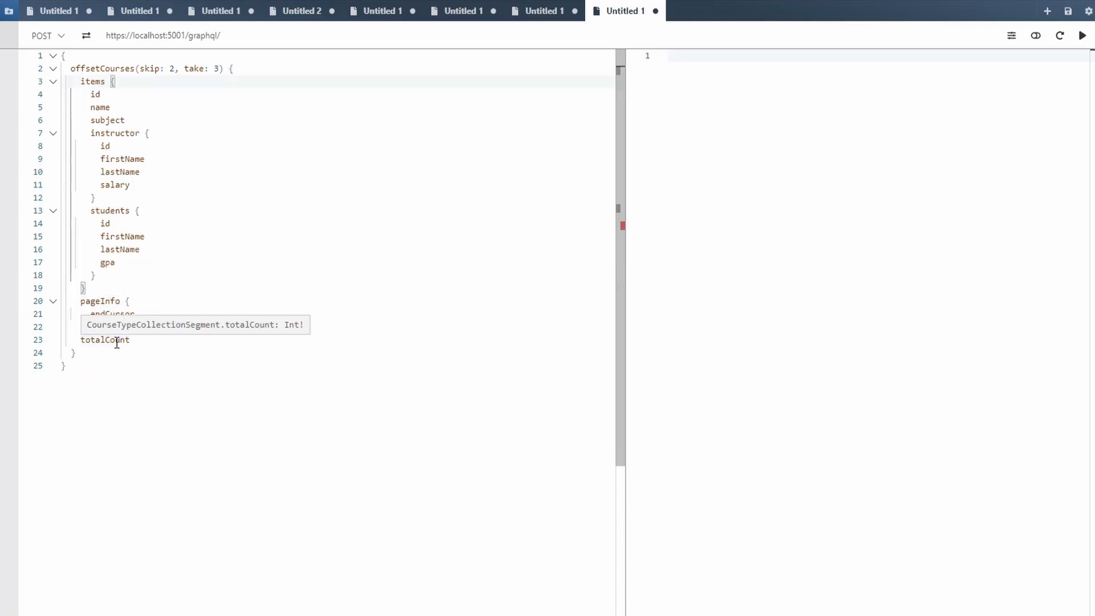
Step: Replace endCursor with hasNextPage in pageInfo
{"action": "double_click", "coordinate": [128, 340]}
{"action": "left_click", "coordinate": [148, 313]}
{"action": "double_click", "coordinate": [90, 315]}
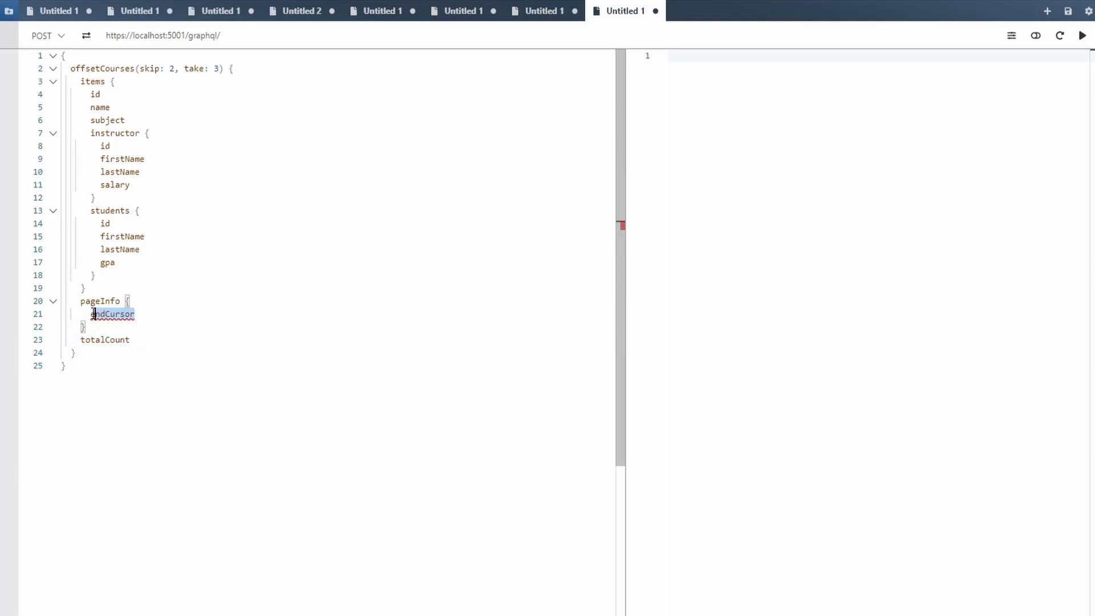
{"action": "key", "text": "Delete"}
{"action": "key", "text": "ctrl+space"}
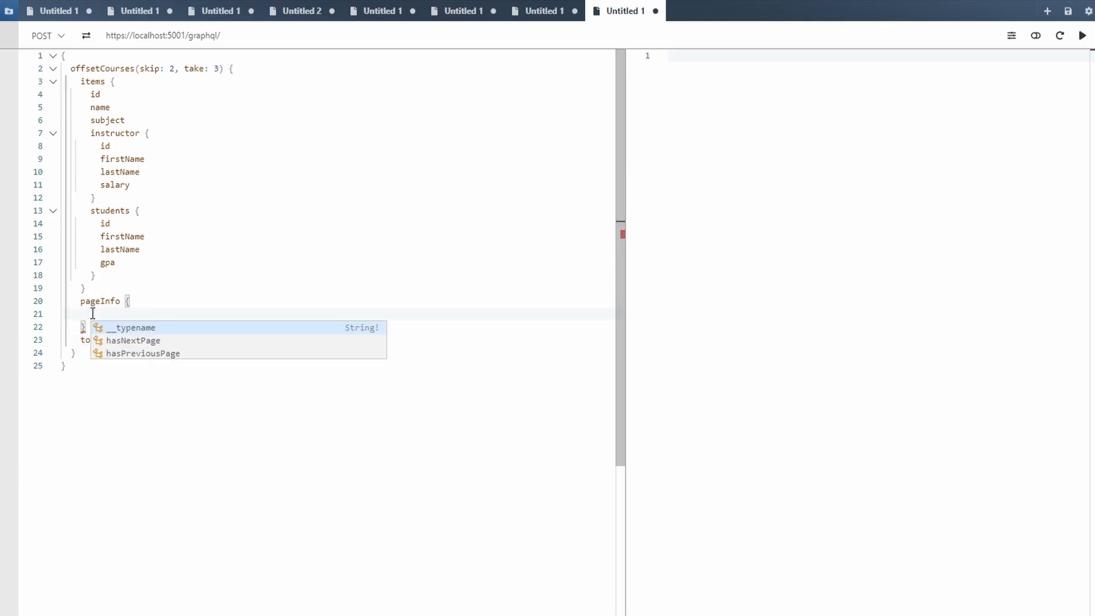
{"action": "key", "text": "Down"}
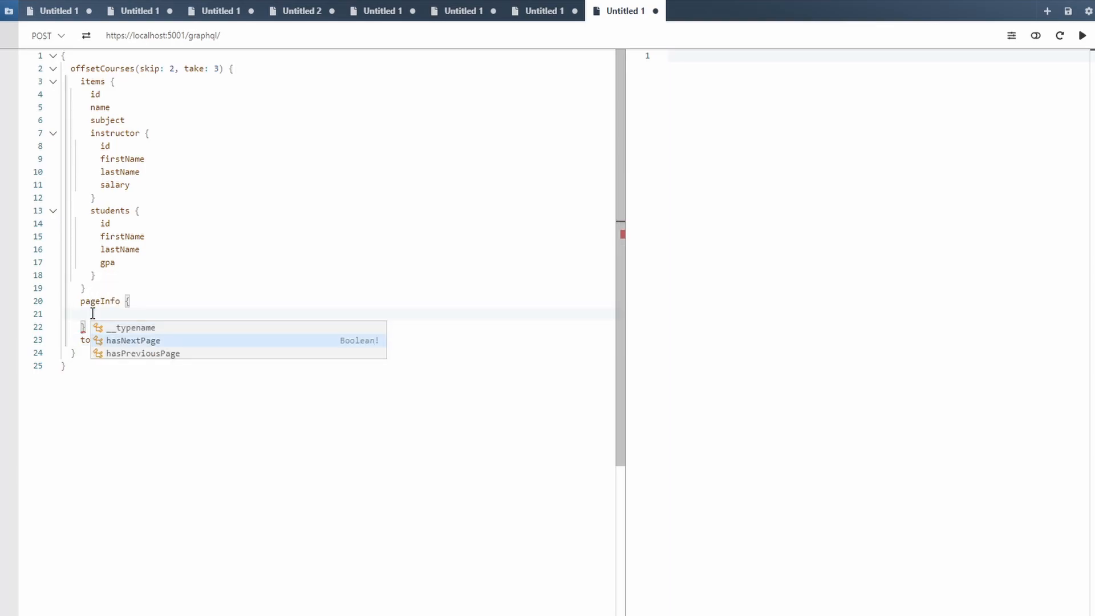
{"action": "key", "text": "Return"}
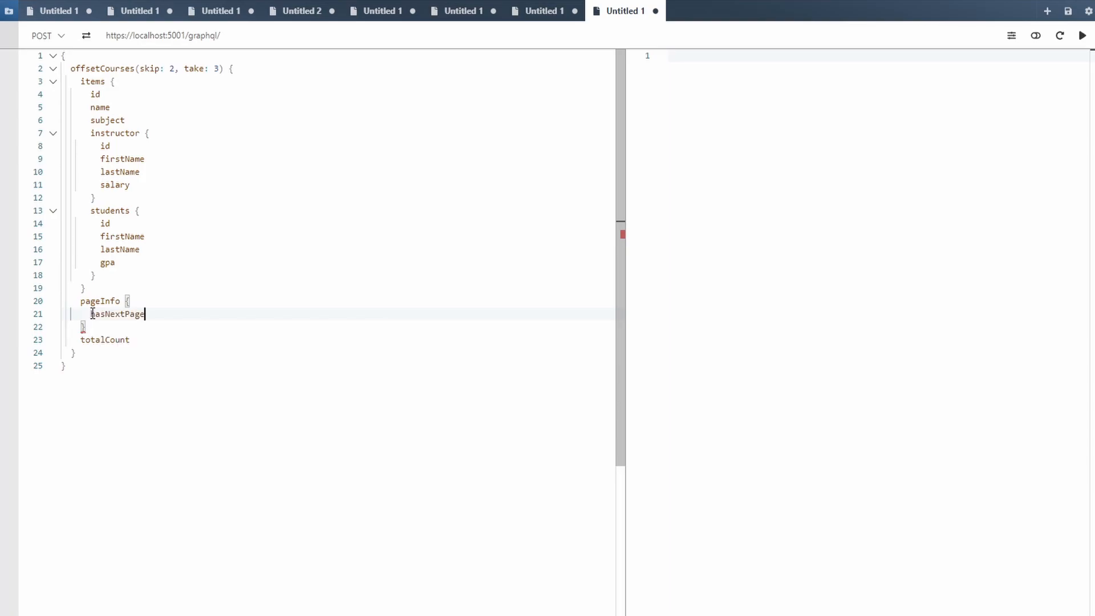
{"action": "left_click", "coordinate": [86, 288]}
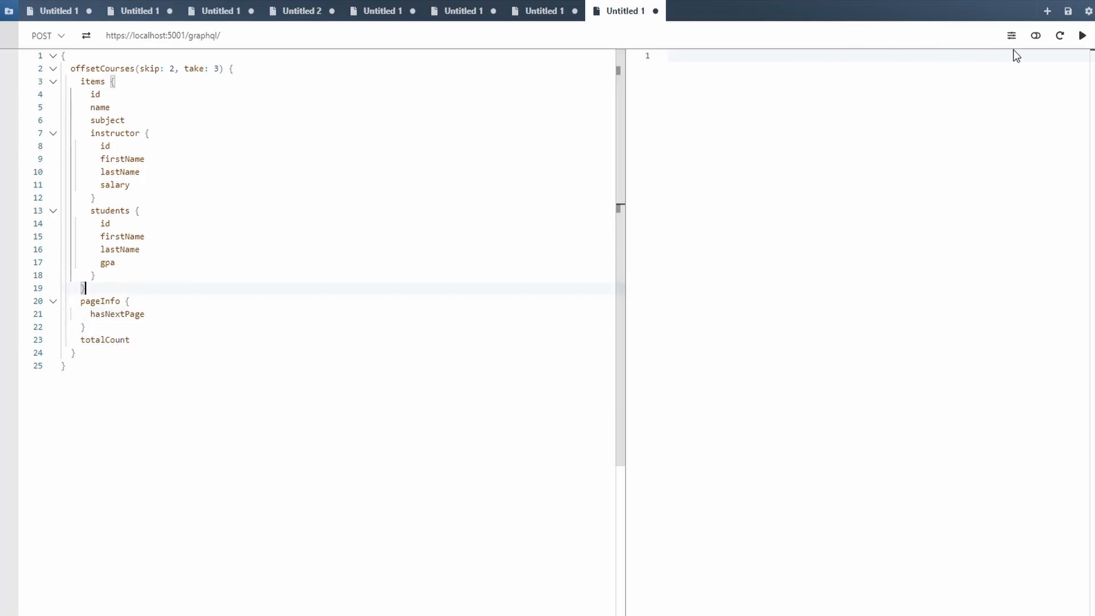
{"action": "left_click", "coordinate": [1082, 35]}
{"action": "left_click_drag", "start_coordinate": [694, 95], "coordinate": [853, 548]}
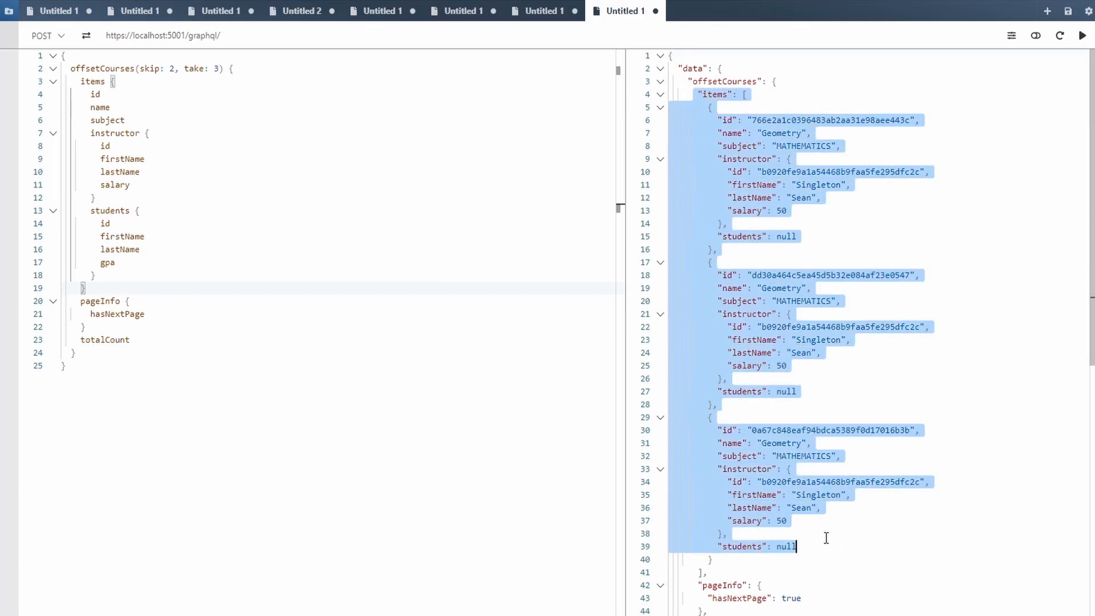
{"action": "left_click", "coordinate": [710, 163]}
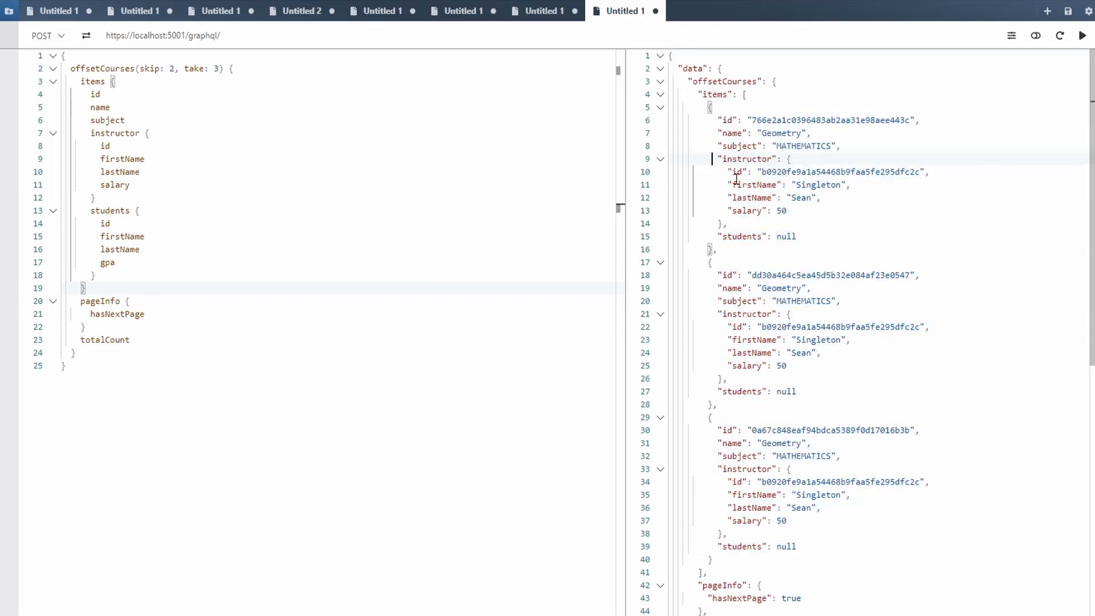
{"action": "scroll", "coordinate": [772, 326], "scroll_direction": "down", "scroll_amount": 1}
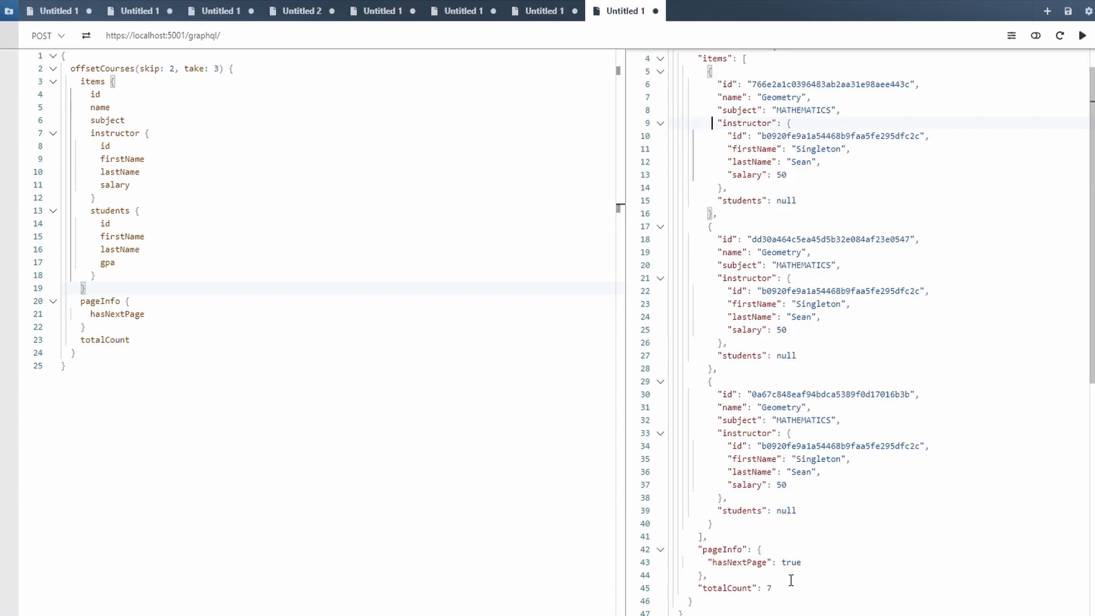
{"action": "left_click_drag", "start_coordinate": [792, 590], "coordinate": [661, 554]}
{"action": "left_click", "coordinate": [768, 562]}
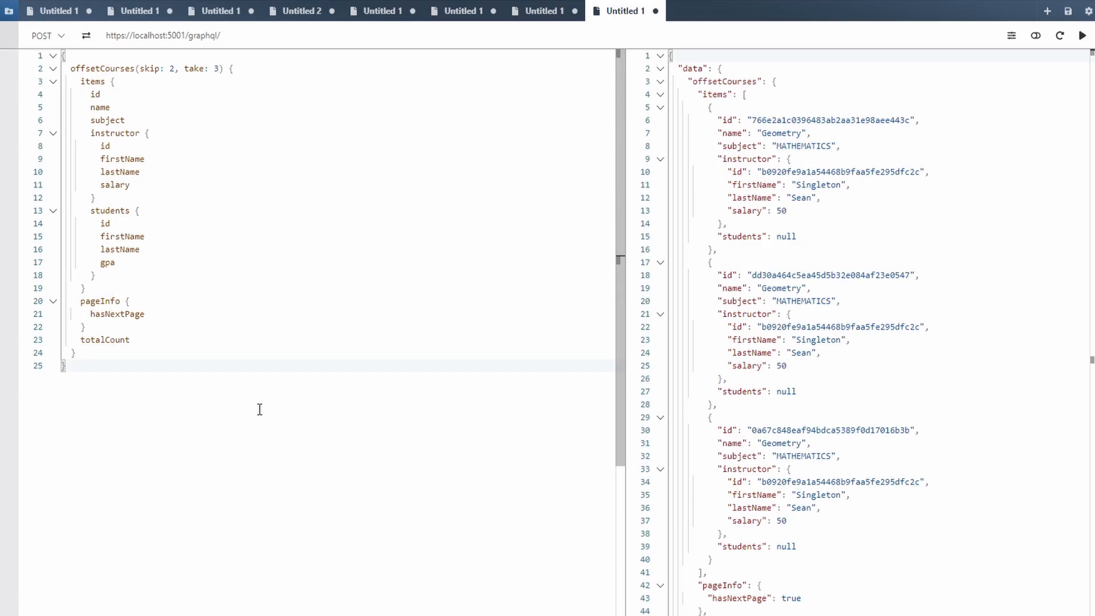
{"action": "left_click", "coordinate": [59, 11]}
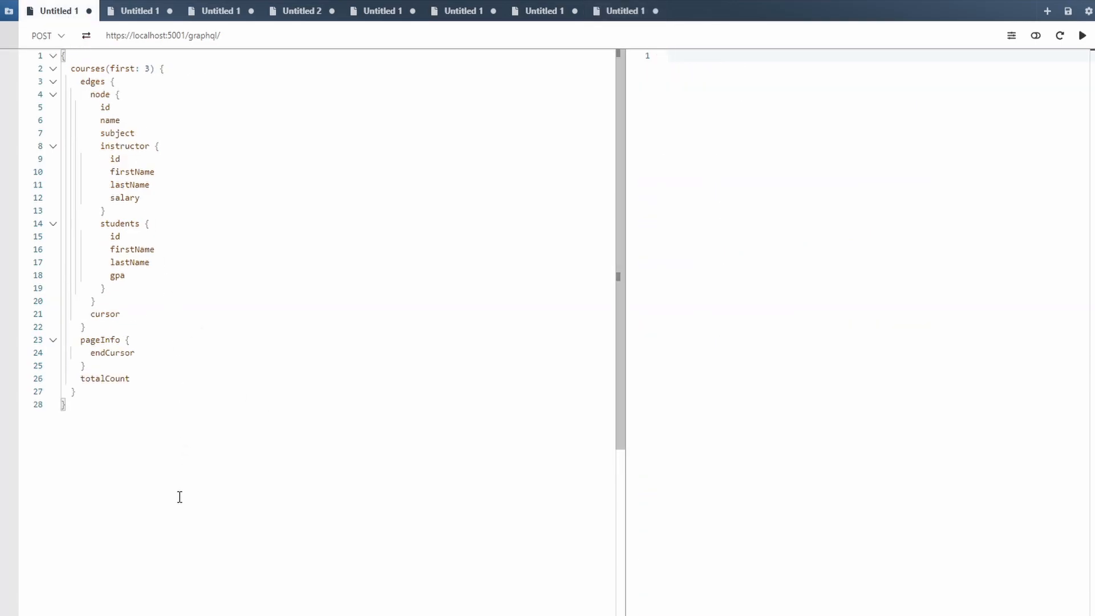
{"action": "left_click", "coordinate": [120, 404]}
{"action": "key", "text": "ctrl+a"}
{"action": "left_click", "coordinate": [125, 110]}
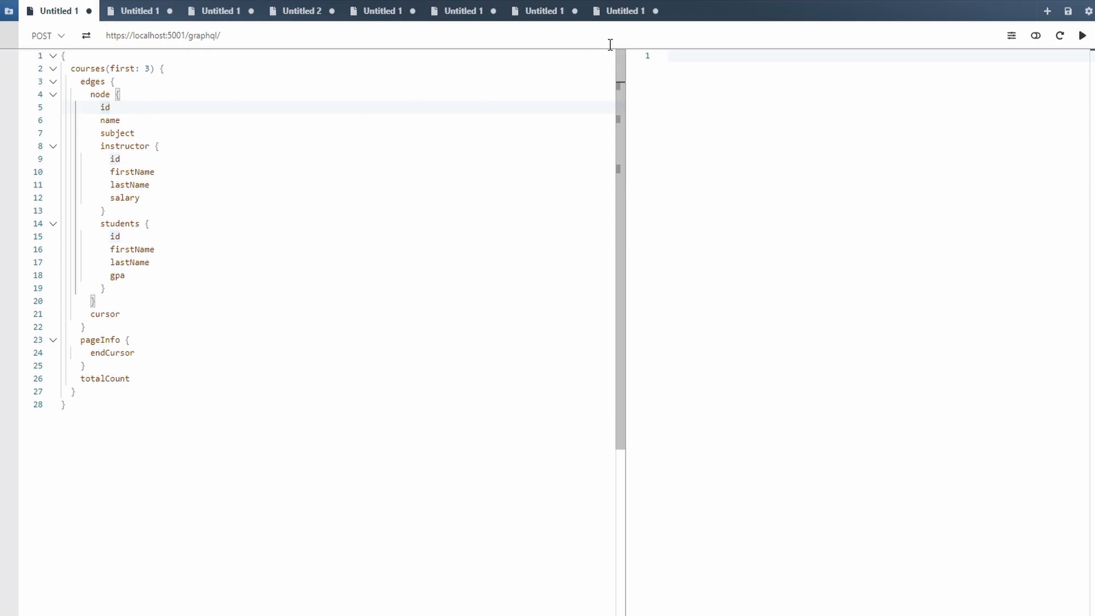
{"action": "left_click", "coordinate": [610, 11]}
{"action": "left_click_drag", "start_coordinate": [144, 404], "coordinate": [71, 69]}
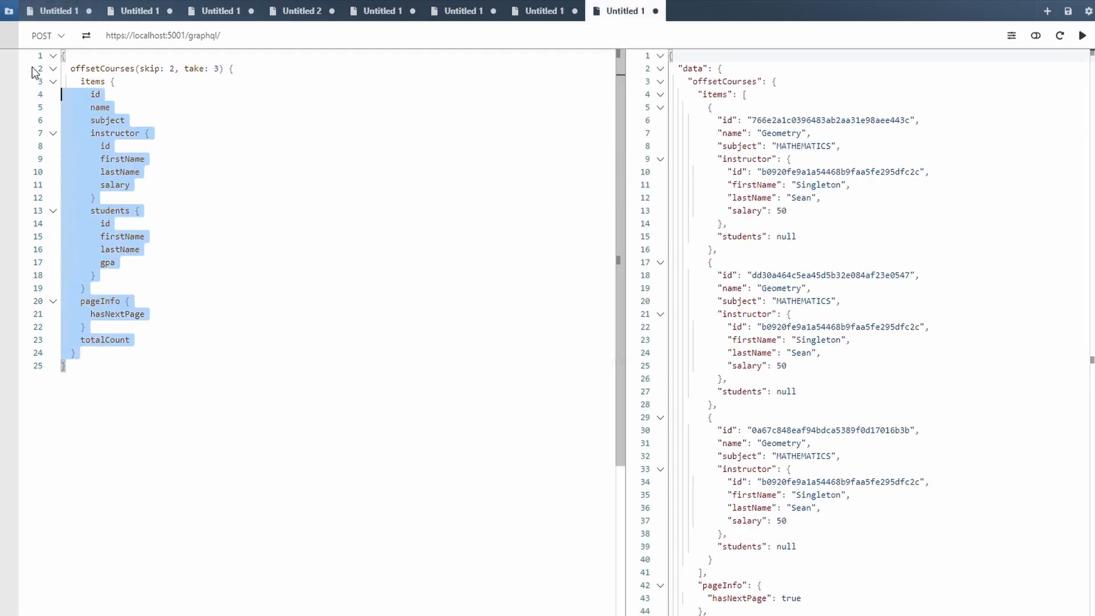
{"action": "left_click", "coordinate": [150, 107]}
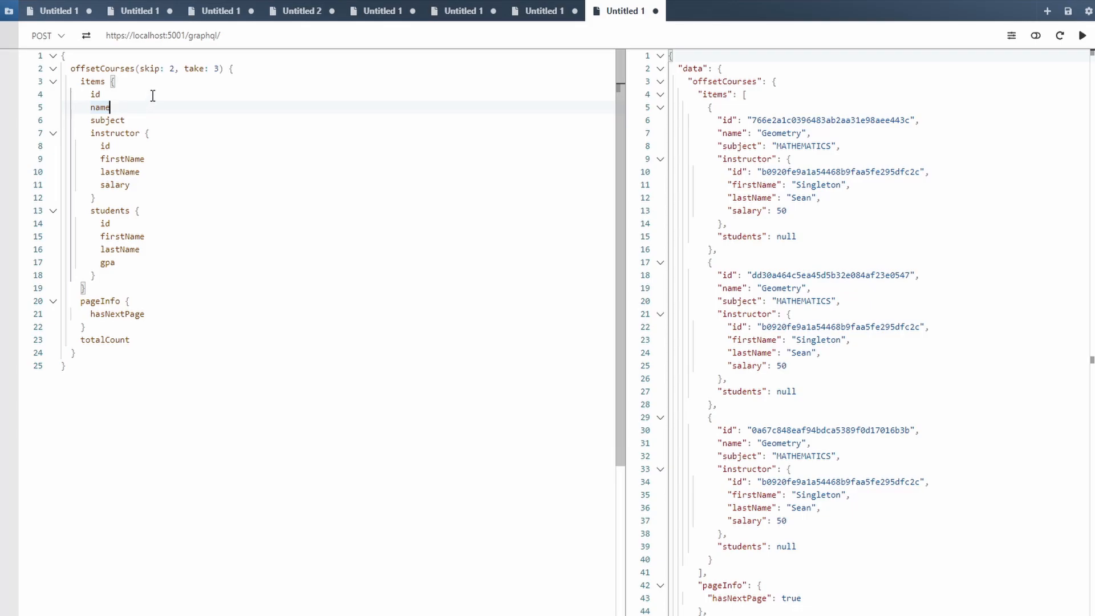
Step: Copy the offsetCourses query, then delete the GetOffsetCourses method from Query.cs
{"action": "key", "text": "ctrl+a"}
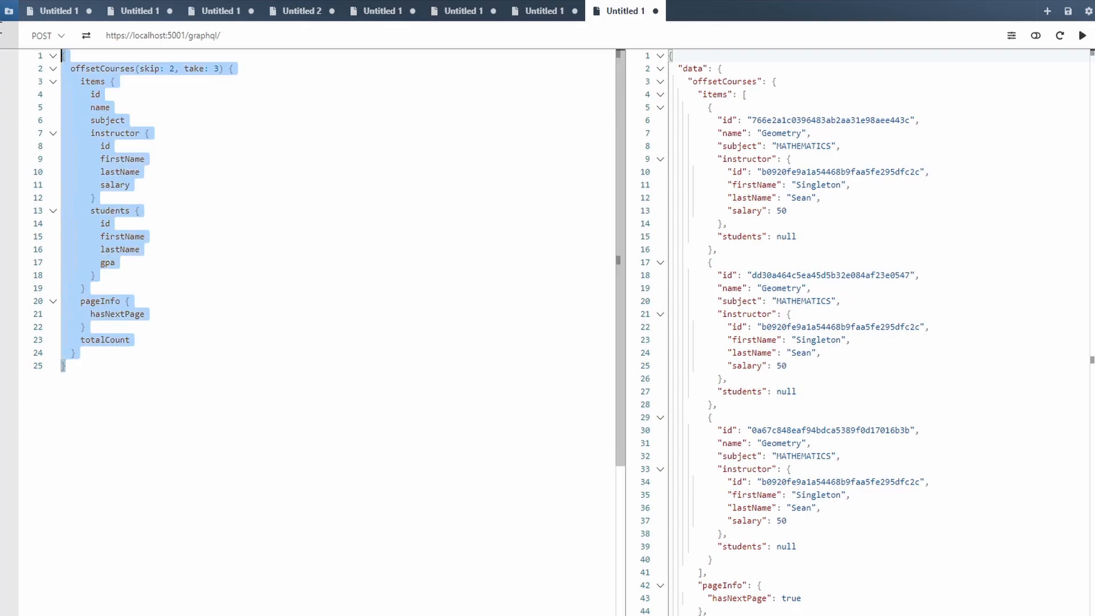
{"action": "key", "text": "ctrl+c"}
{"action": "key", "text": "alt+Tab"}
{"action": "left_click_drag", "start_coordinate": [199, 382], "coordinate": [128, 174]}
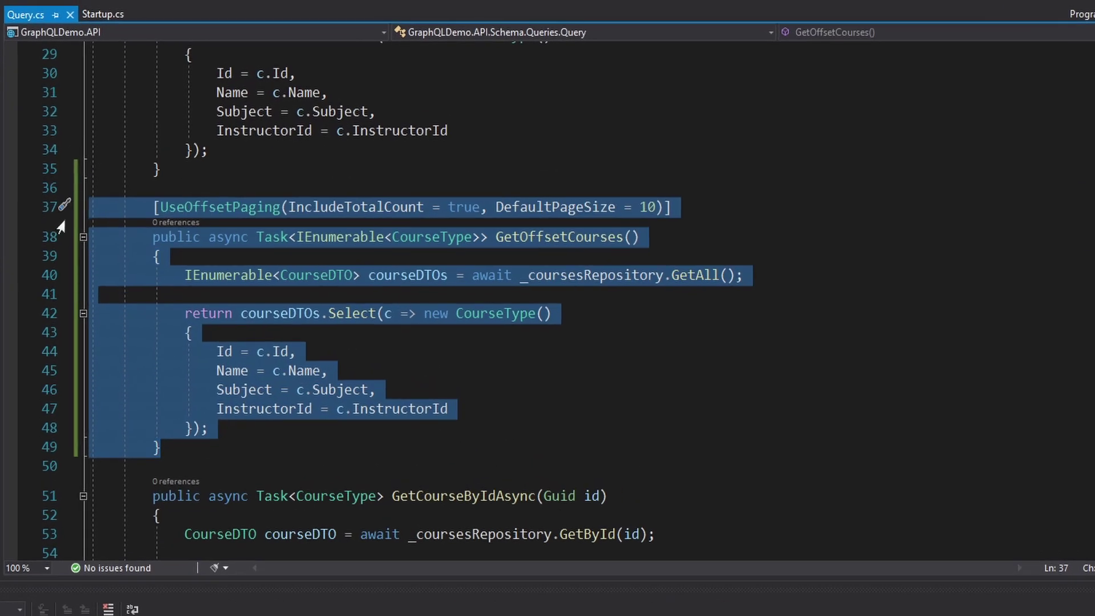
{"action": "key", "text": "Delete"}
{"action": "scroll", "coordinate": [342, 299], "scroll_direction": "up", "scroll_amount": 5}
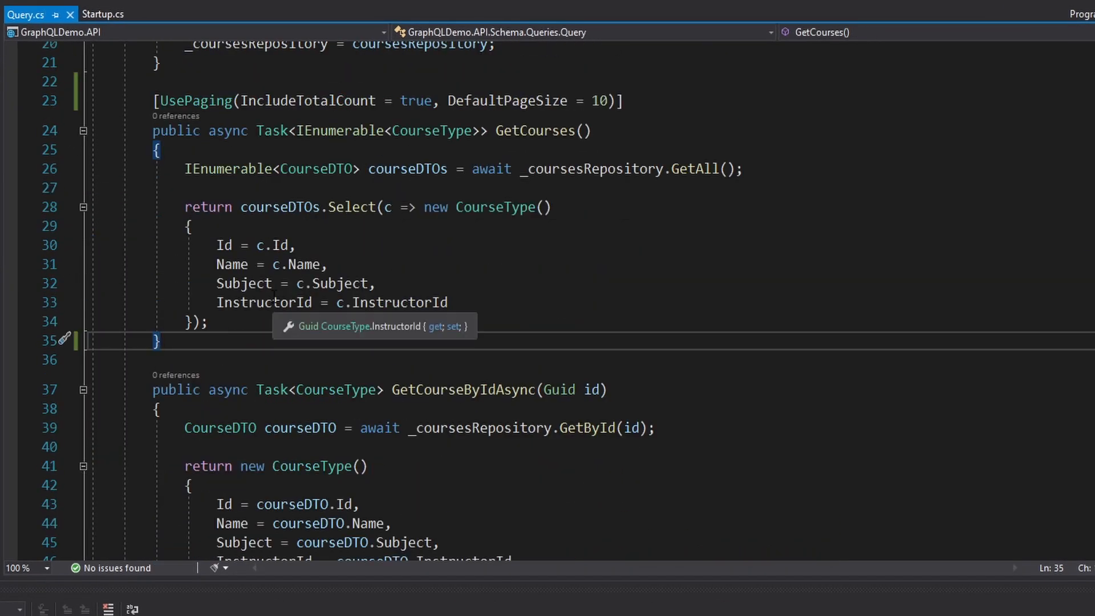
Step: Review the remaining paged GetCourses method, leaving the caret on the blank line above
{"action": "left_click", "coordinate": [158, 455]}
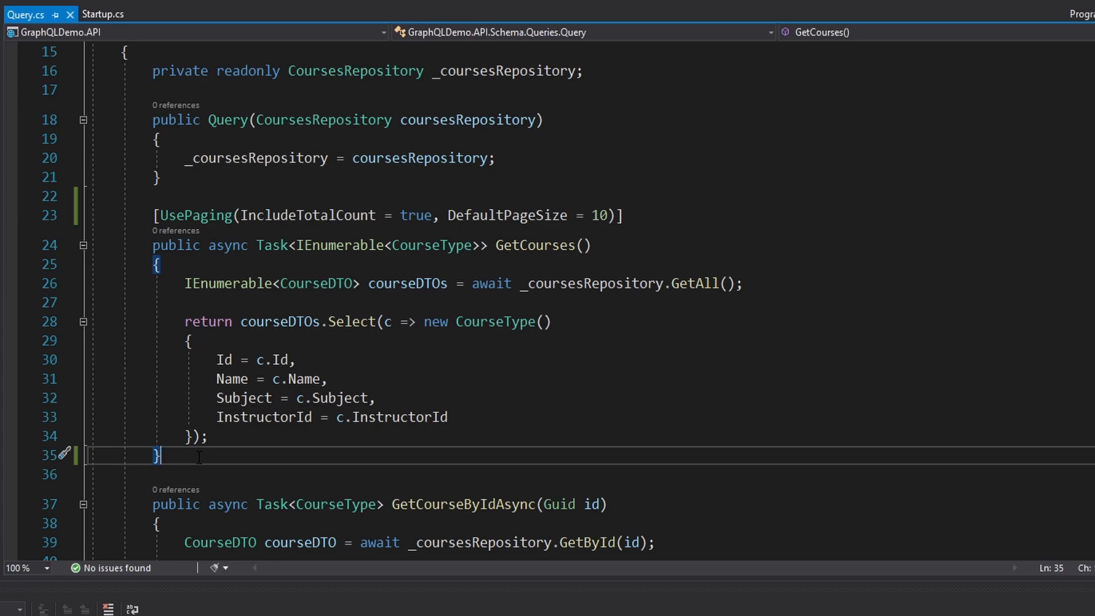
{"action": "left_click_drag", "start_coordinate": [208, 437], "coordinate": [184, 283]}
{"action": "left_click", "coordinate": [209, 268]}
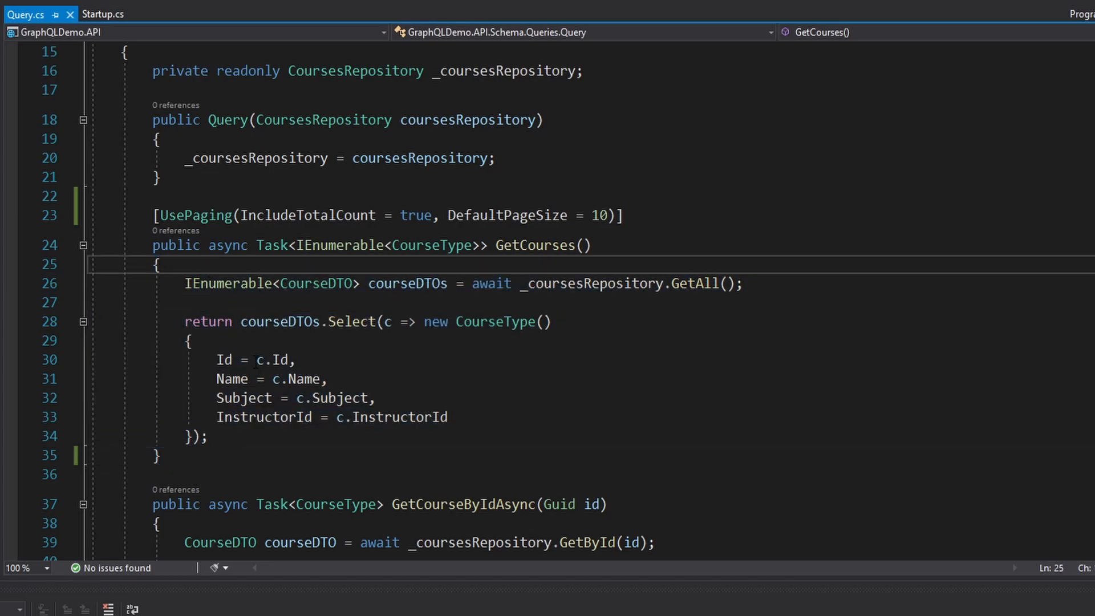
{"action": "left_click_drag", "start_coordinate": [197, 457], "coordinate": [101, 216]}
{"action": "left_click", "coordinate": [95, 196]}
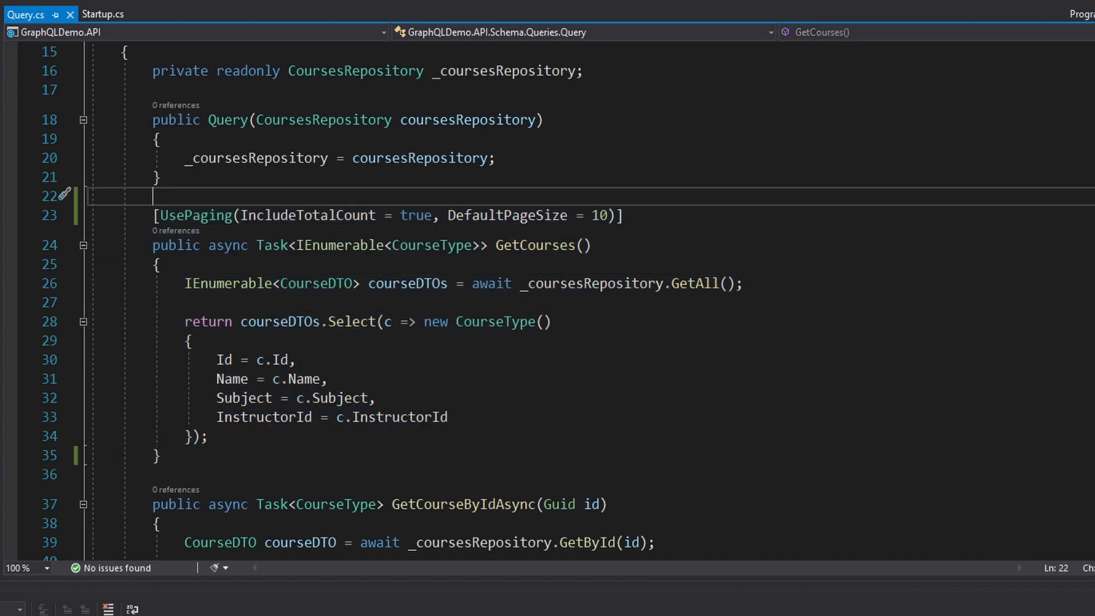
Step: Show Startup.cs ConfigureServices and highlight the UseSqlite LogTo(Console.WriteLine) call
{"action": "key", "text": "ctrl+Tab"}
{"action": "scroll", "coordinate": [459, 304], "scroll_direction": "up", "scroll_amount": 3}
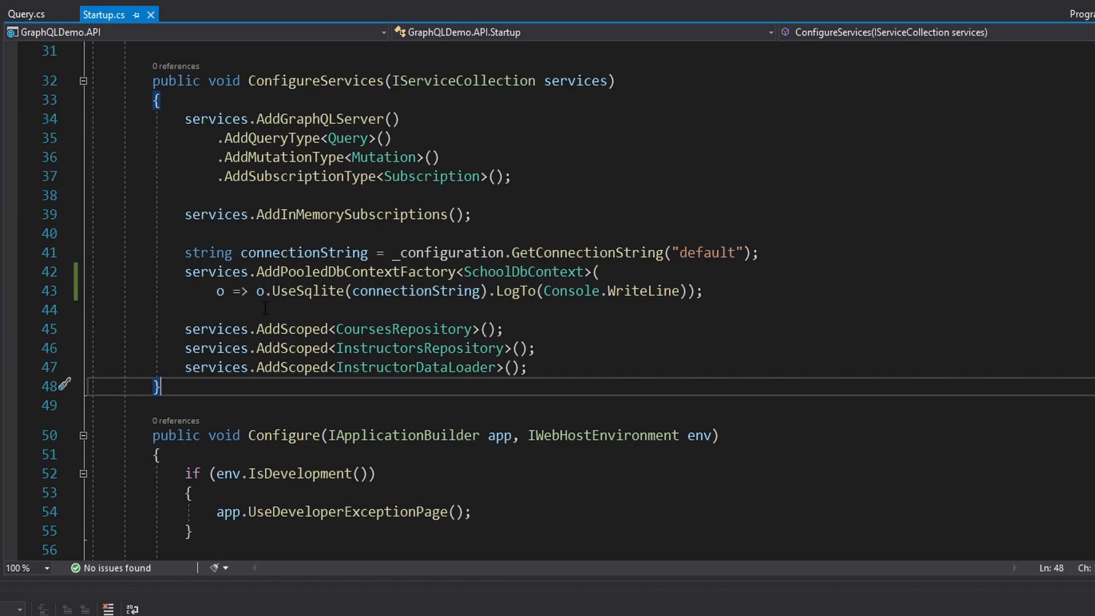
{"action": "left_click_drag", "start_coordinate": [272, 291], "coordinate": [691, 291]}
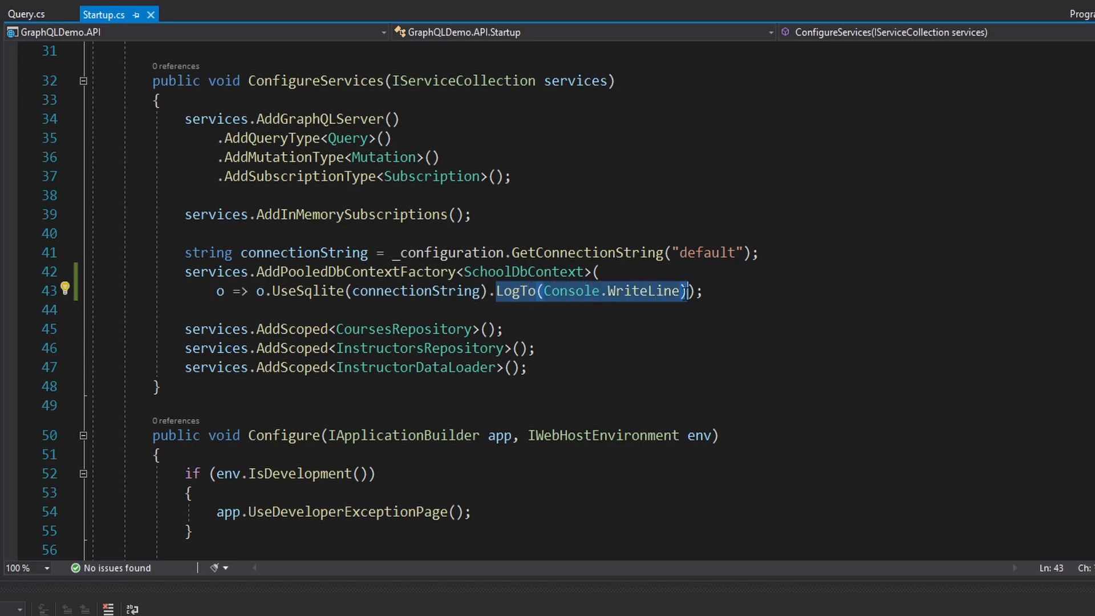
{"action": "key", "text": "Up"}
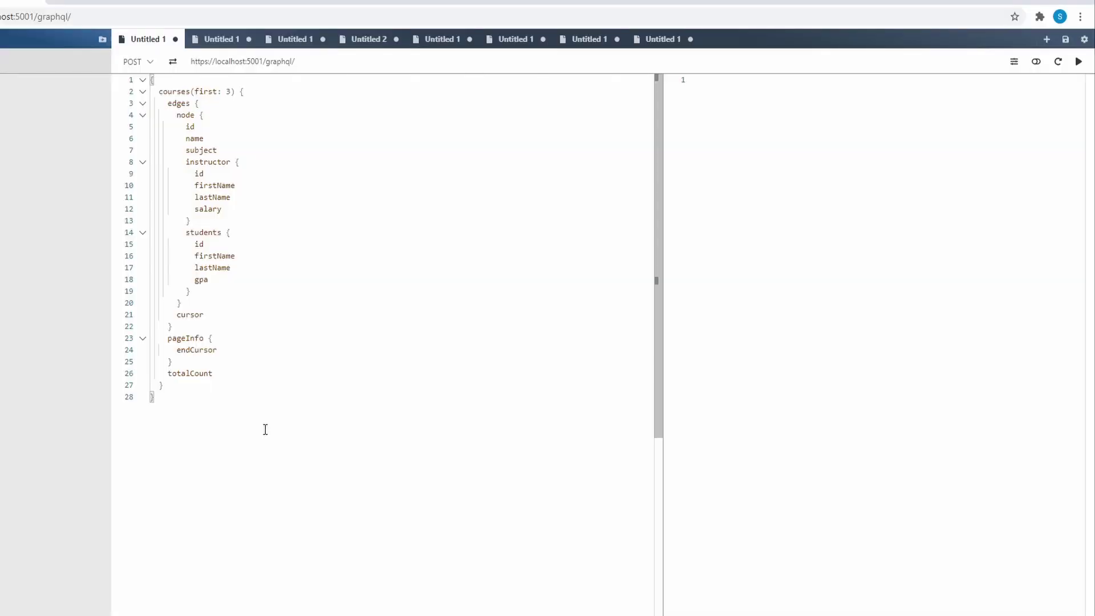
Step: Run the courses(first: 3) query in Banana Cake Pop
{"action": "left_click_drag", "start_coordinate": [264, 428], "coordinate": [150, 79]}
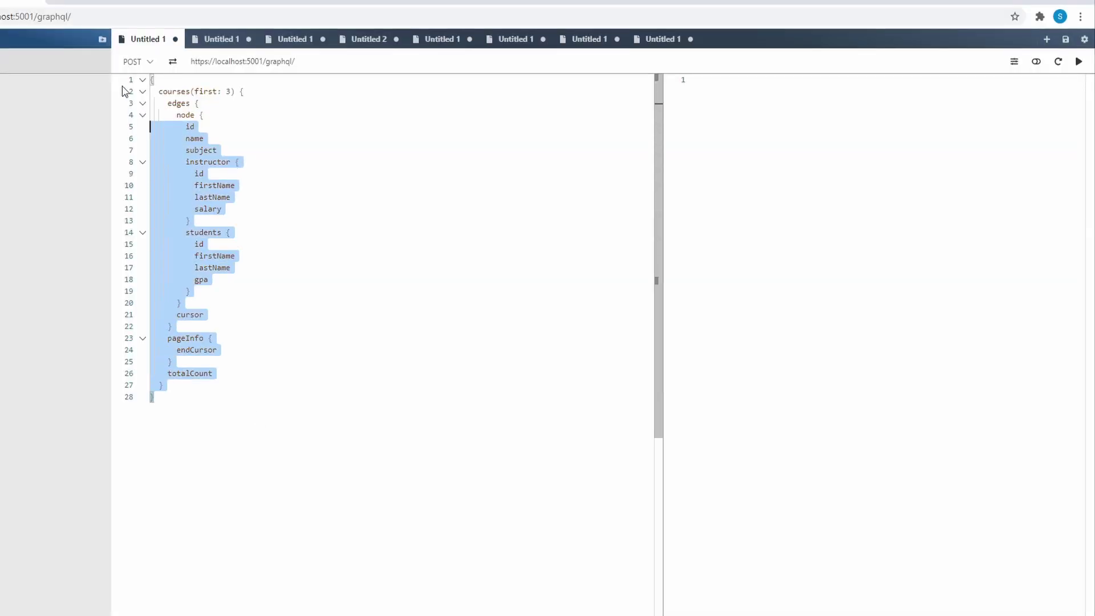
{"action": "left_click", "coordinate": [253, 127]}
{"action": "left_click", "coordinate": [1078, 61]}
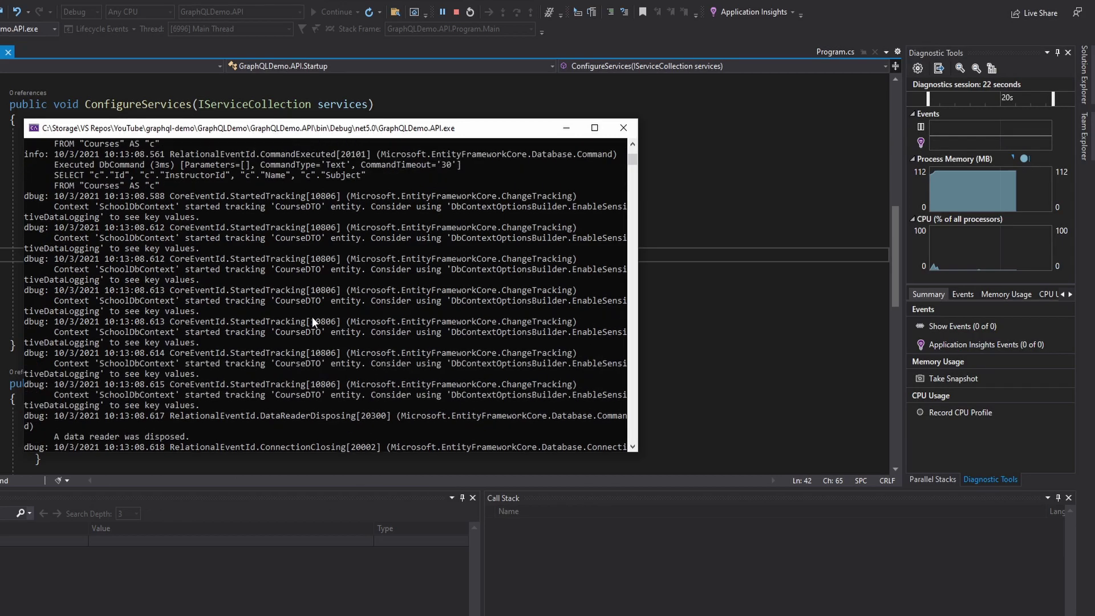
{"action": "scroll", "coordinate": [311, 317], "scroll_direction": "up", "scroll_amount": 3}
{"action": "scroll", "coordinate": [312, 318], "scroll_direction": "up", "scroll_amount": 3}
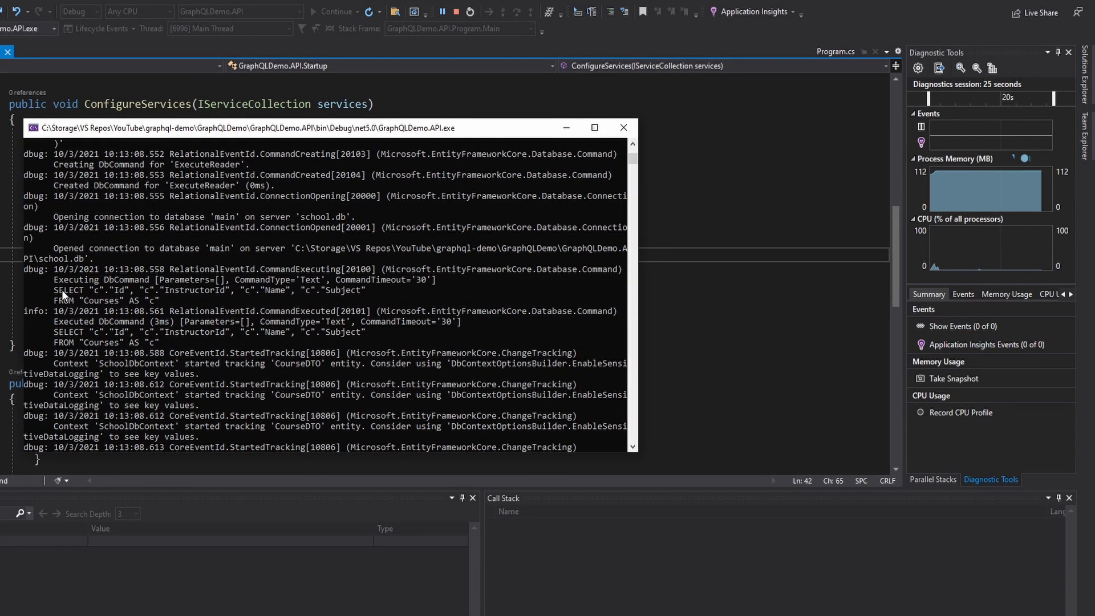
Step: Highlight the logged SELECT … FROM "Courses" lines showing no LIMIT
{"action": "left_click_drag", "start_coordinate": [53, 288], "coordinate": [377, 291]}
{"action": "left_click_drag", "start_coordinate": [52, 300], "coordinate": [173, 297]}
{"action": "left_click", "coordinate": [172, 298]}
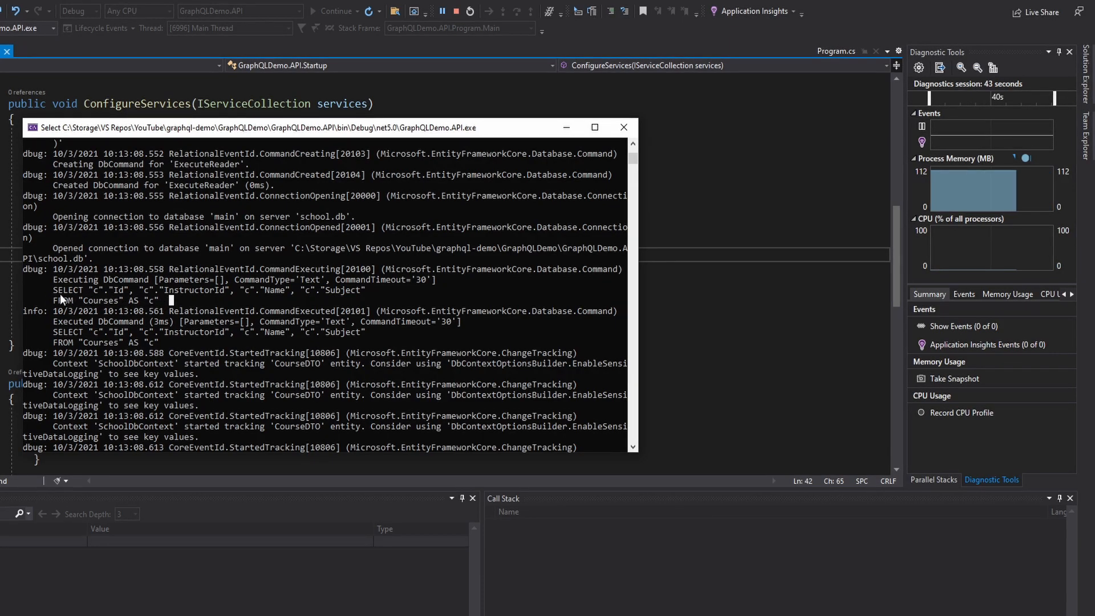
{"action": "left_click_drag", "start_coordinate": [52, 290], "coordinate": [160, 298]}
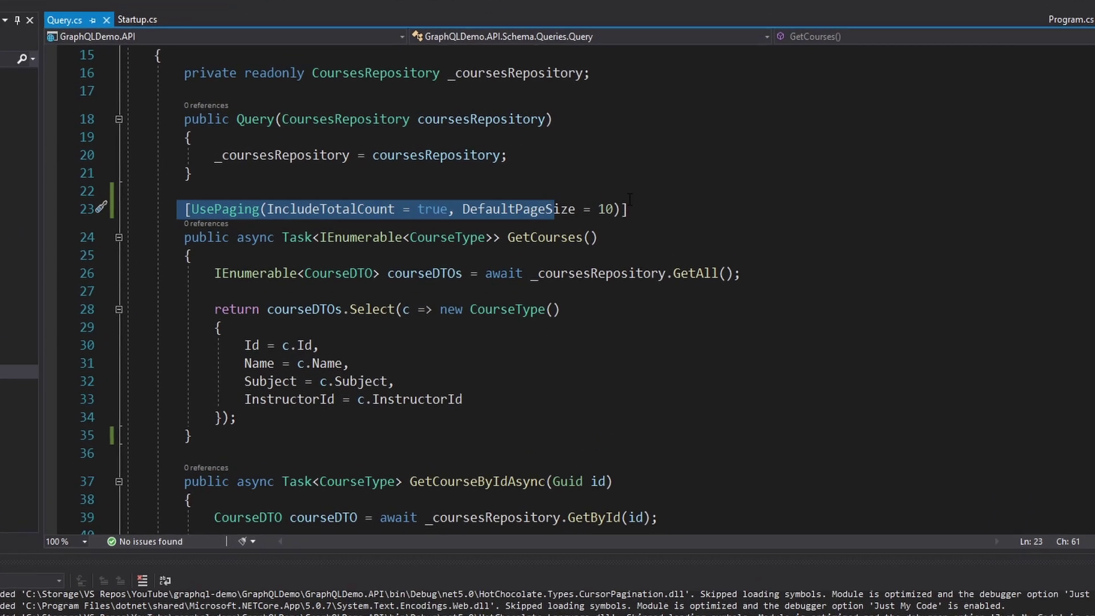
{"action": "left_click_drag", "start_coordinate": [556, 210], "coordinate": [631, 210]}
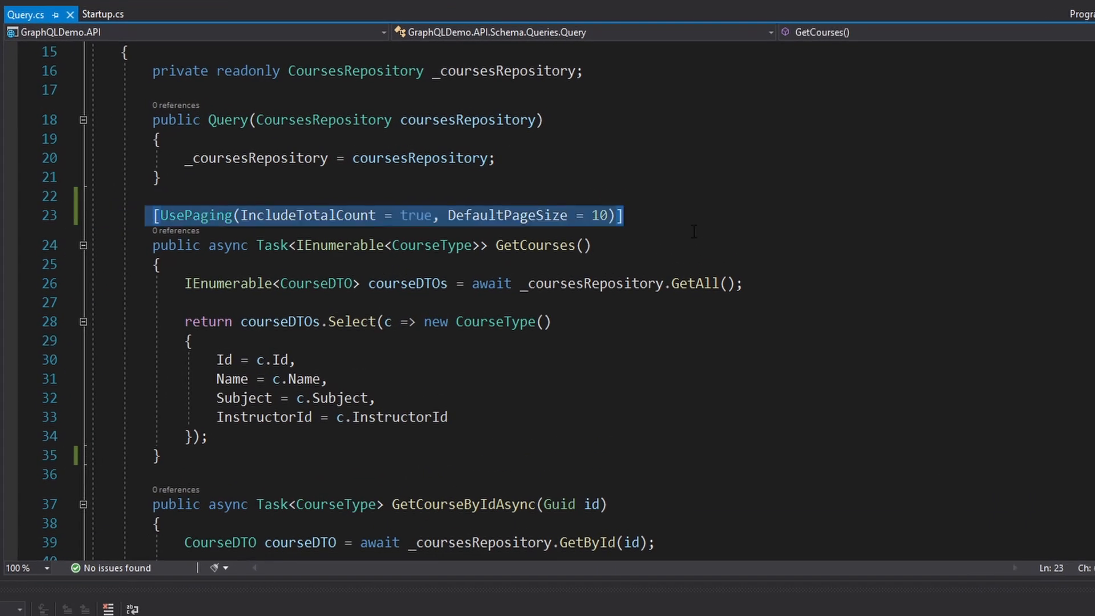
{"action": "left_click", "coordinate": [693, 284], "text": "ctrl"}
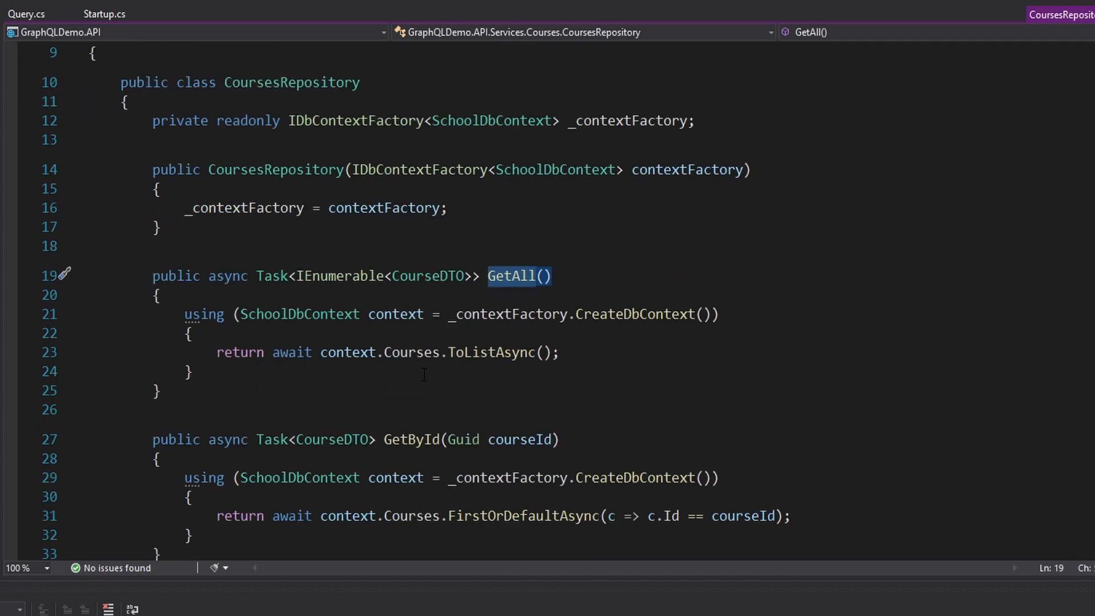
{"action": "left_click_drag", "start_coordinate": [216, 352], "coordinate": [559, 351]}
{"action": "left_click", "coordinate": [216, 352]}
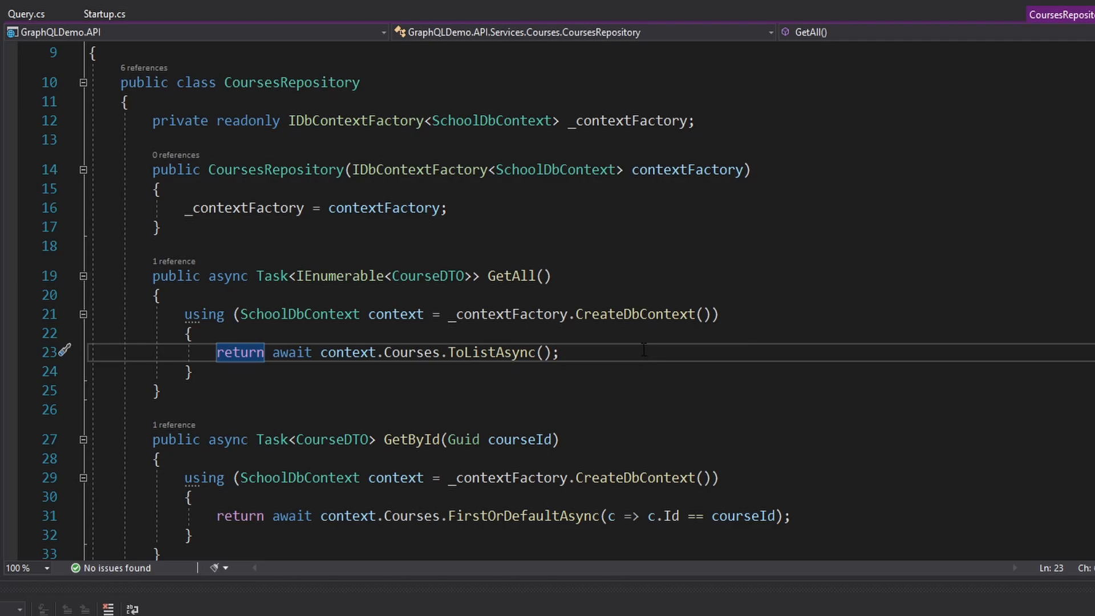
{"action": "left_click", "coordinate": [29, 14]}
{"action": "scroll", "coordinate": [243, 276], "scroll_direction": "down", "scroll_amount": 1}
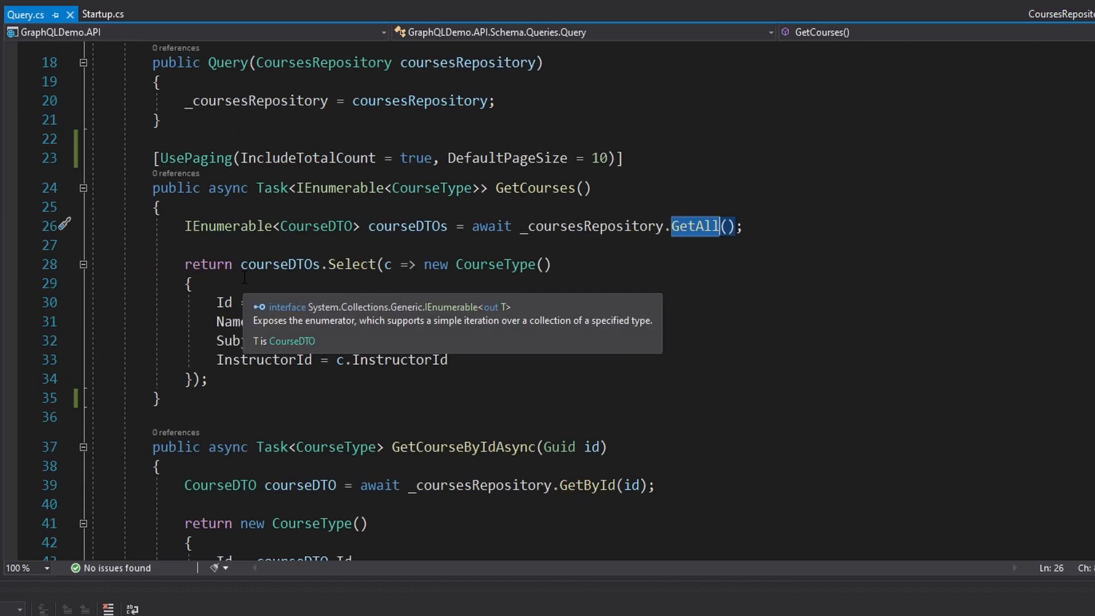
{"action": "left_click_drag", "start_coordinate": [152, 188], "coordinate": [510, 187]}
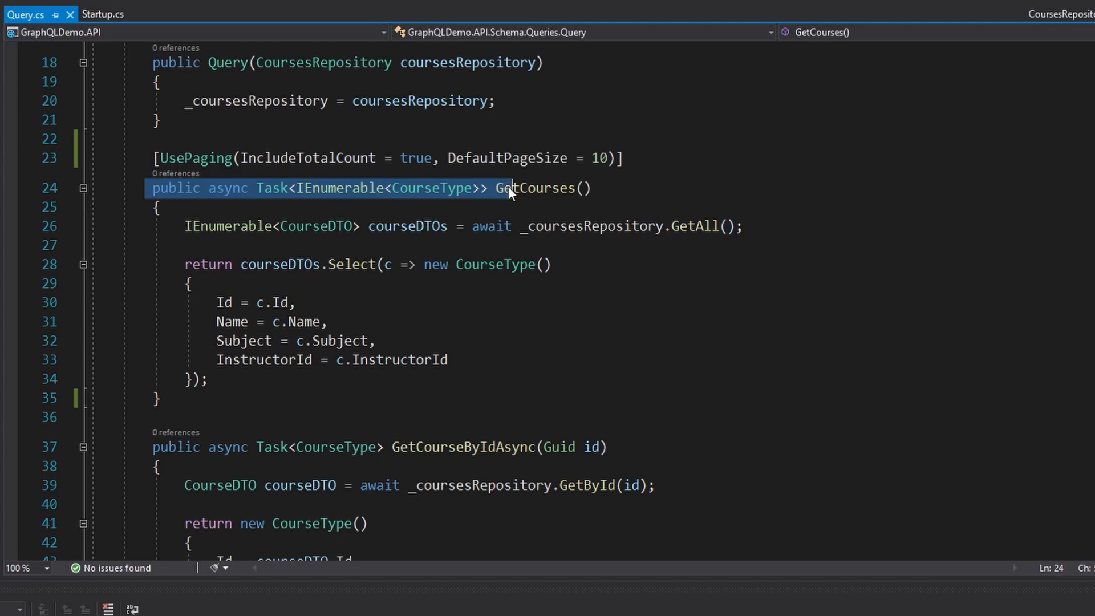
{"action": "left_click", "coordinate": [312, 188]}
{"action": "double_click", "coordinate": [313, 187]}
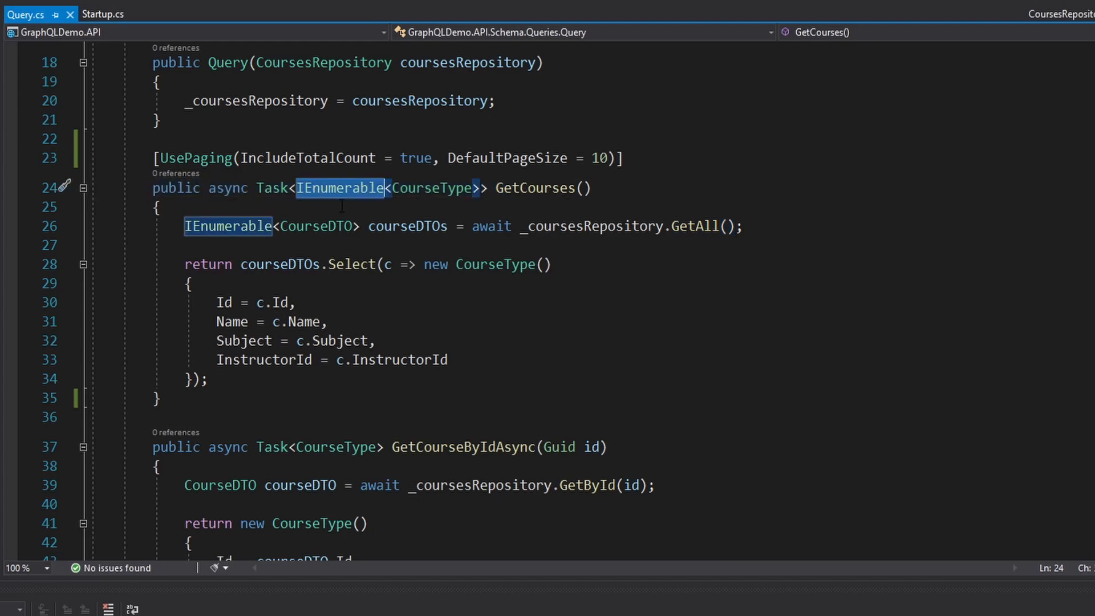
{"action": "double_click", "coordinate": [528, 190]}
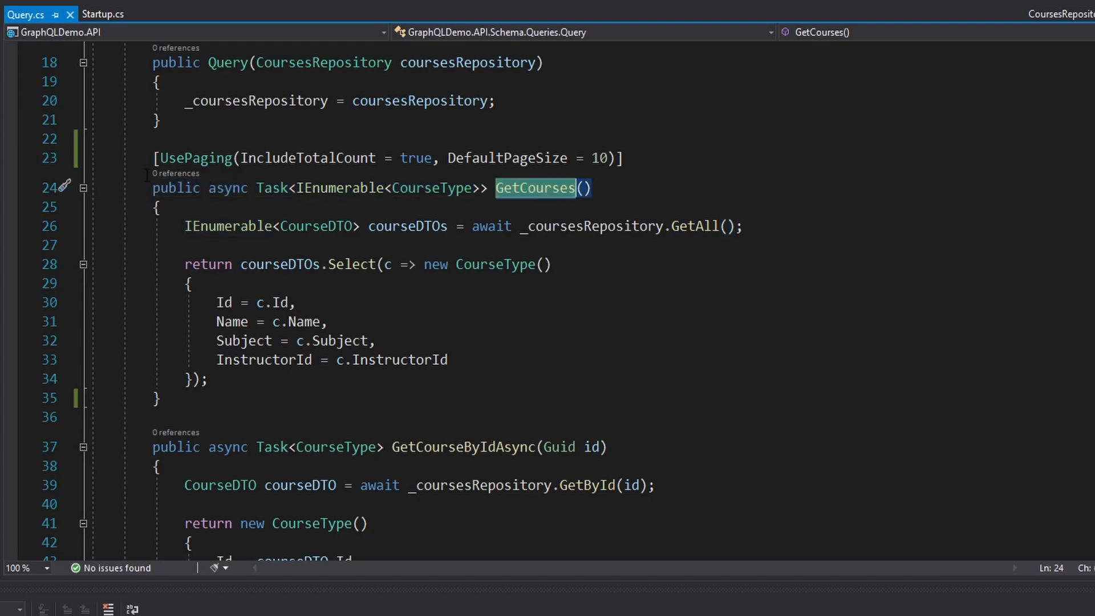
{"action": "left_click_drag", "start_coordinate": [153, 158], "coordinate": [629, 158]}
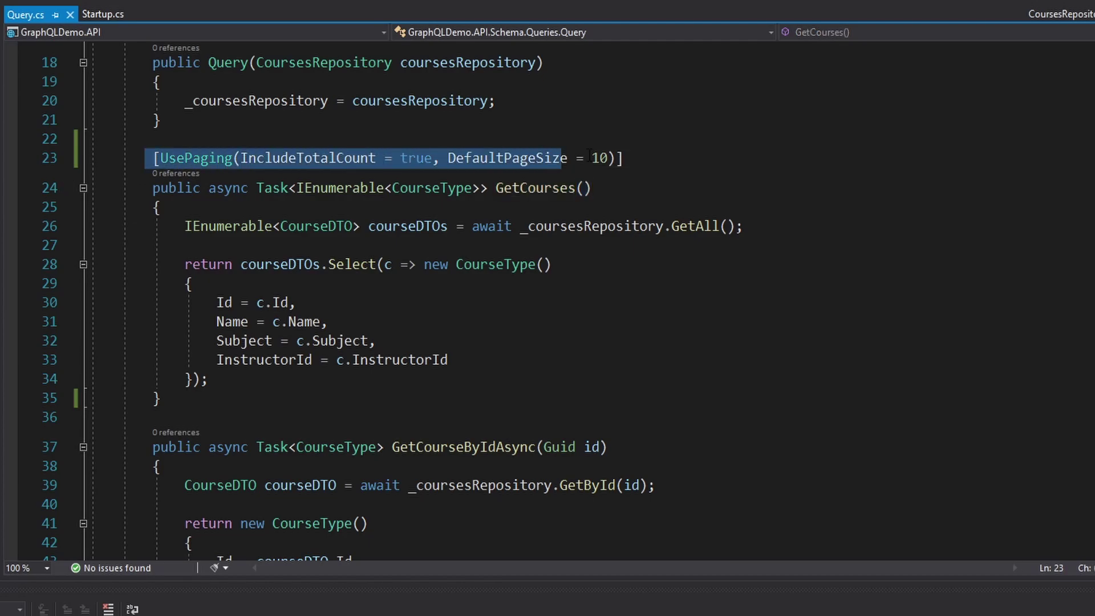
{"action": "left_click", "coordinate": [725, 154]}
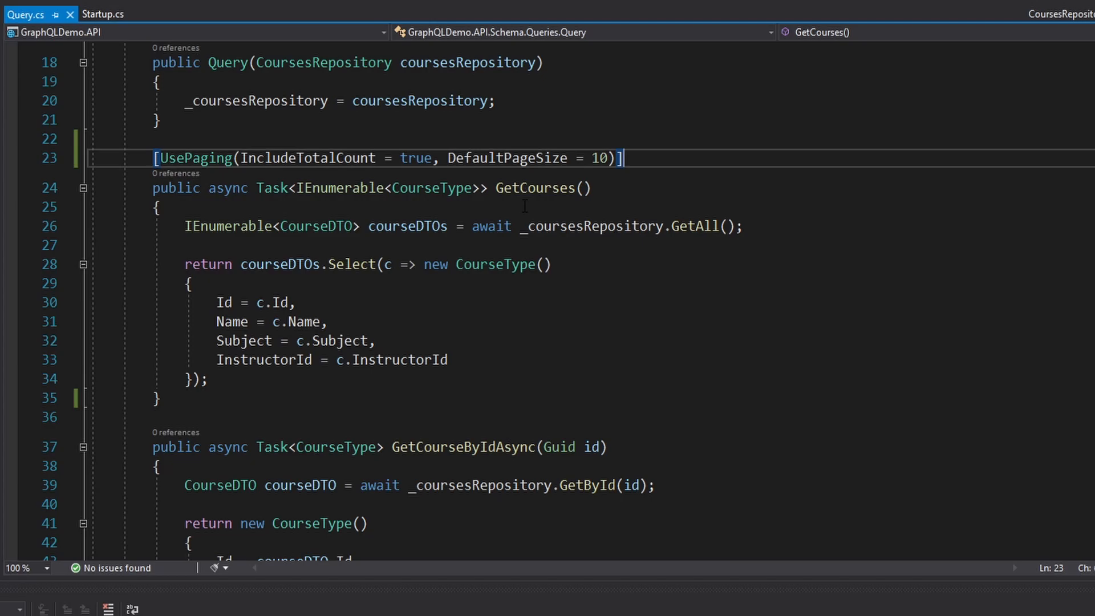
{"action": "left_click", "coordinate": [697, 227], "text": "ctrl"}
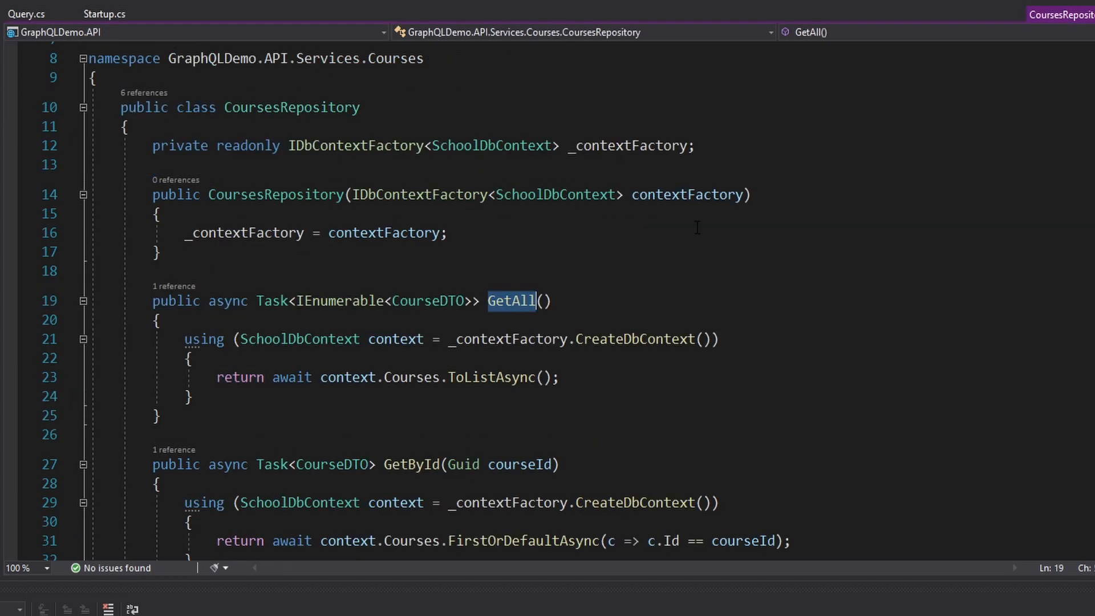
{"action": "left_click_drag", "start_coordinate": [185, 340], "coordinate": [721, 339]}
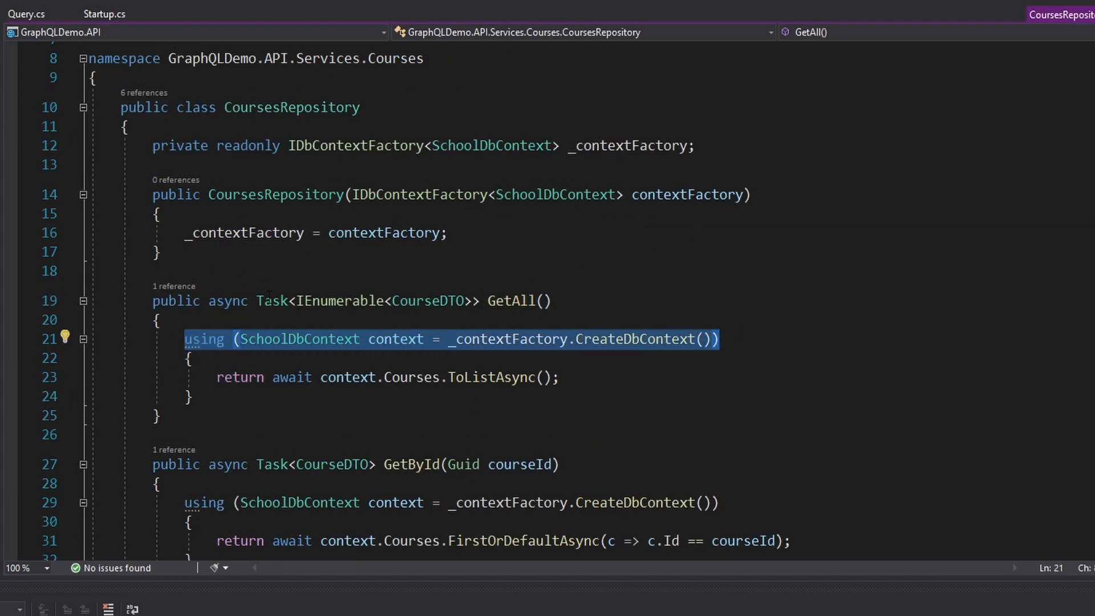
{"action": "left_click", "coordinate": [172, 318]}
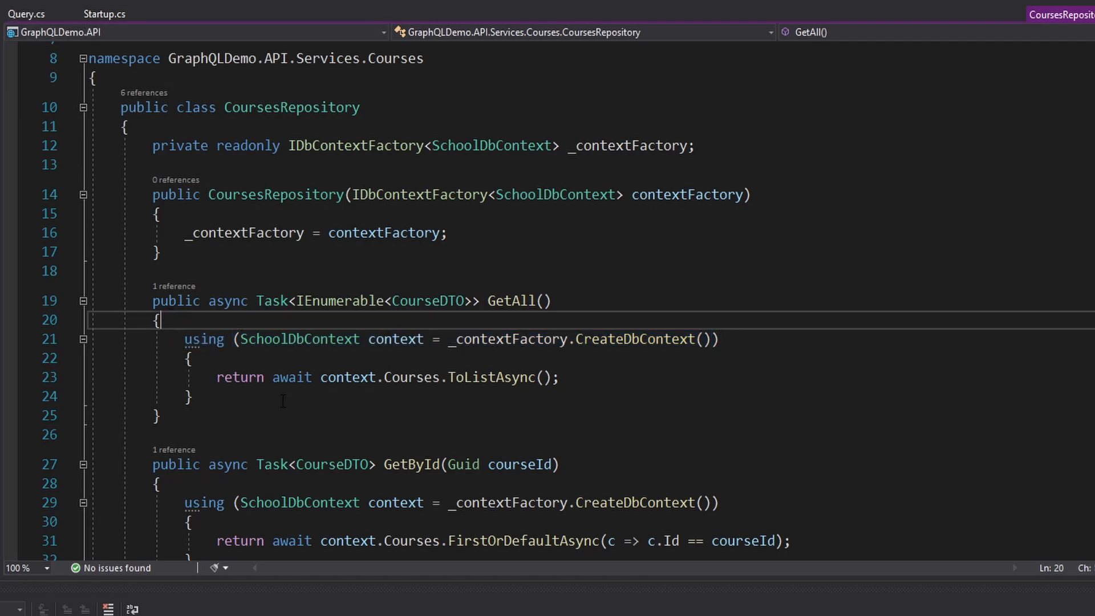
{"action": "left_click", "coordinate": [22, 15]}
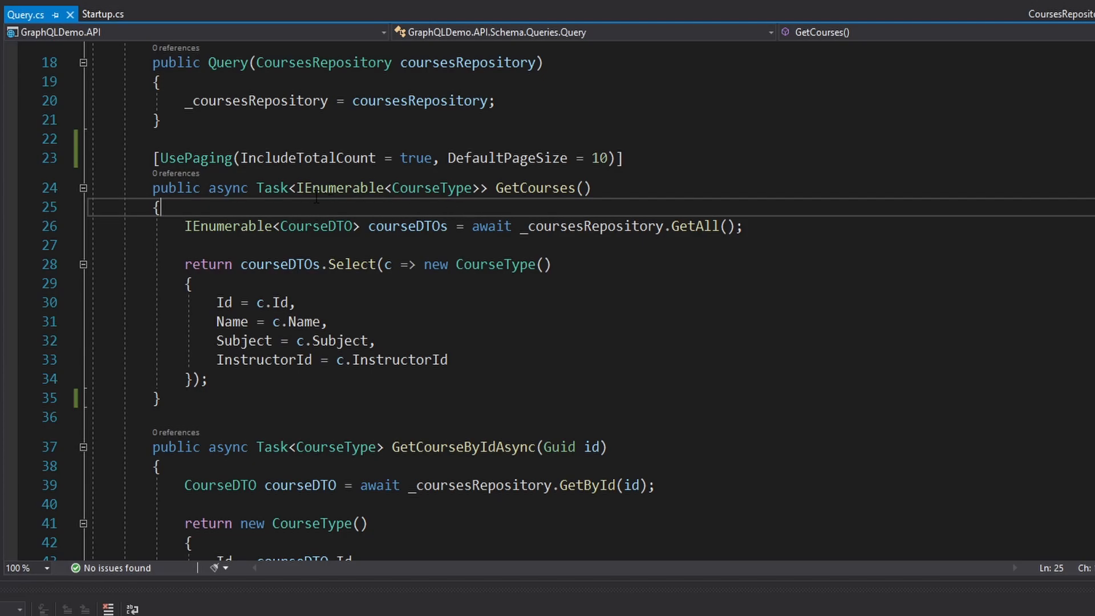
{"action": "left_click_drag", "start_coordinate": [298, 187], "coordinate": [486, 187]}
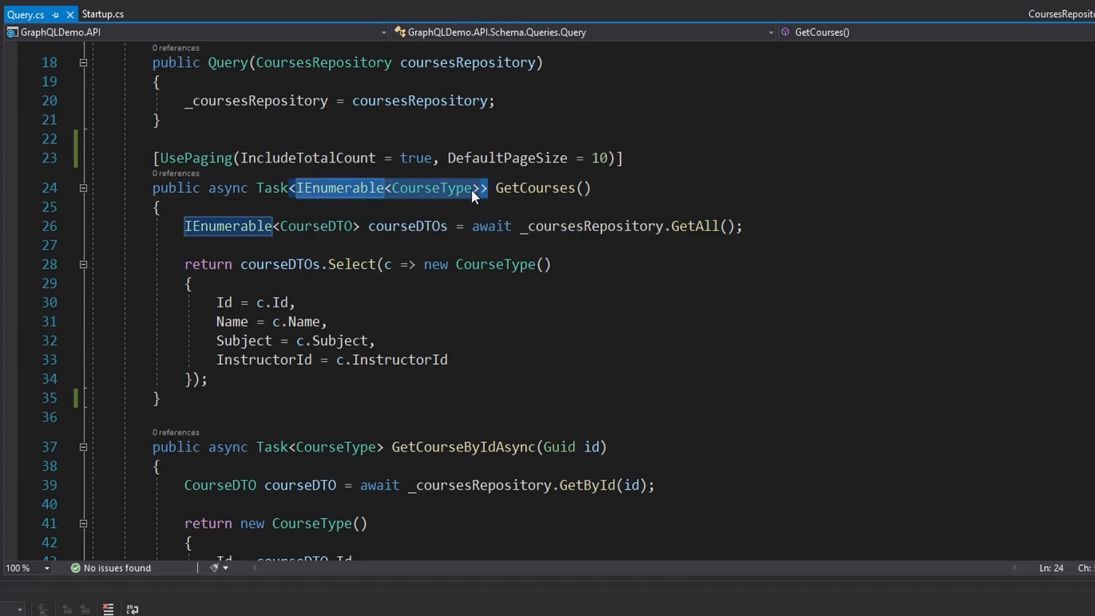
{"action": "left_click", "coordinate": [607, 208]}
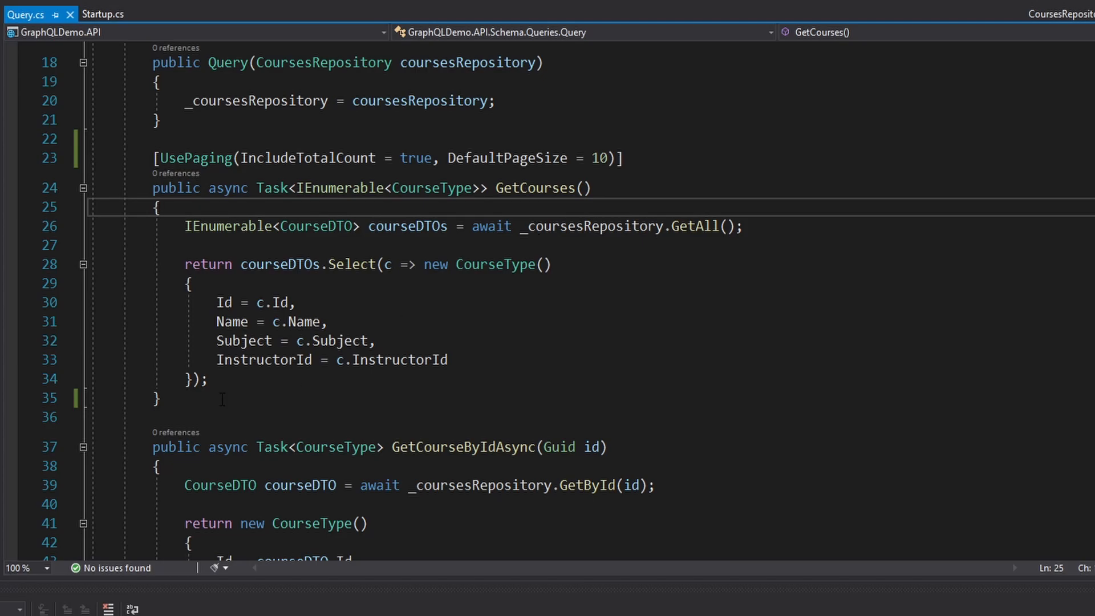
Step: Paste a copy of GetCourses below and rename it GetPaginatedCourses
{"action": "left_click_drag", "start_coordinate": [163, 398], "coordinate": [60, 162]}
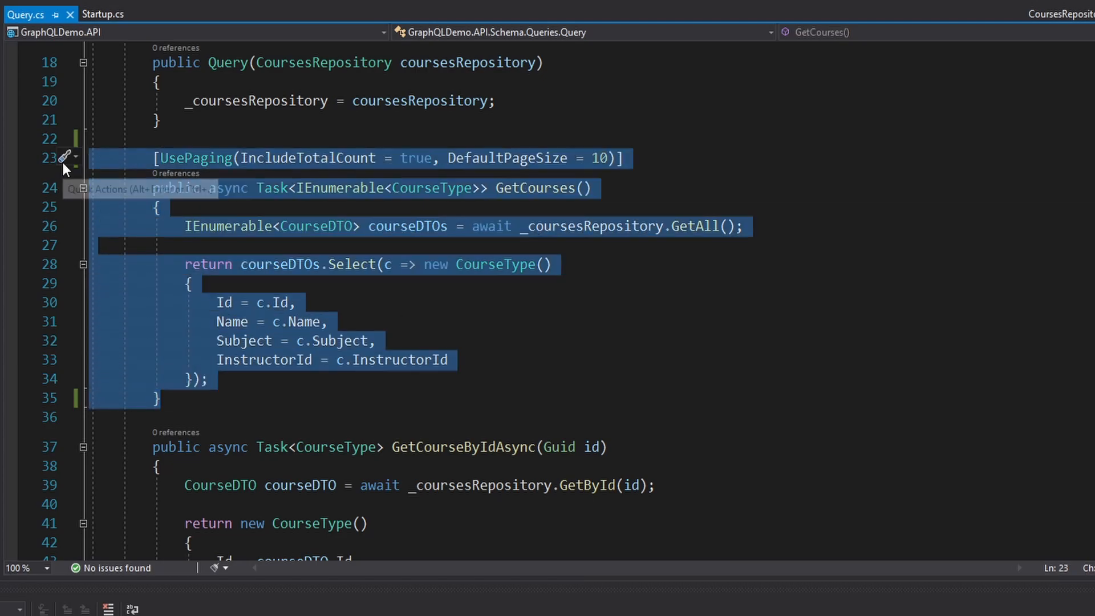
{"action": "key", "text": "ctrl+c"}
{"action": "key", "text": "Down"}
{"action": "key", "text": "Return"}
{"action": "key", "text": "Return"}
{"action": "key", "text": "Up"}
{"action": "key", "text": "ctrl+v"}
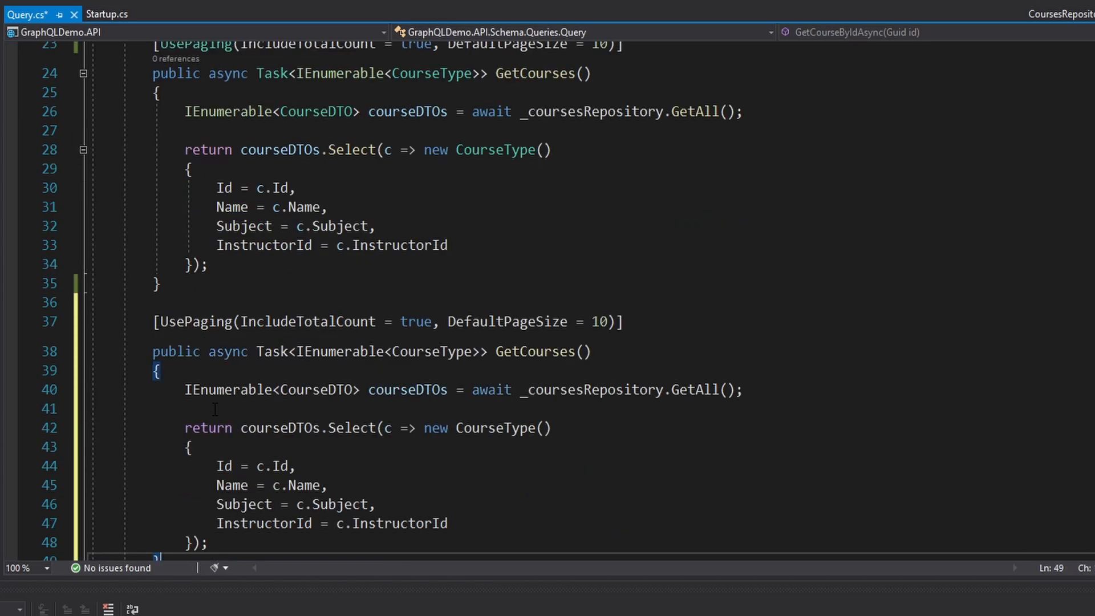
{"action": "left_click", "coordinate": [520, 352]}
{"action": "key", "text": "ctrl+r"}
{"action": "key", "text": "ctrl+r"}
{"action": "type", "text": "Paginated"}
{"action": "key", "text": "Return"}
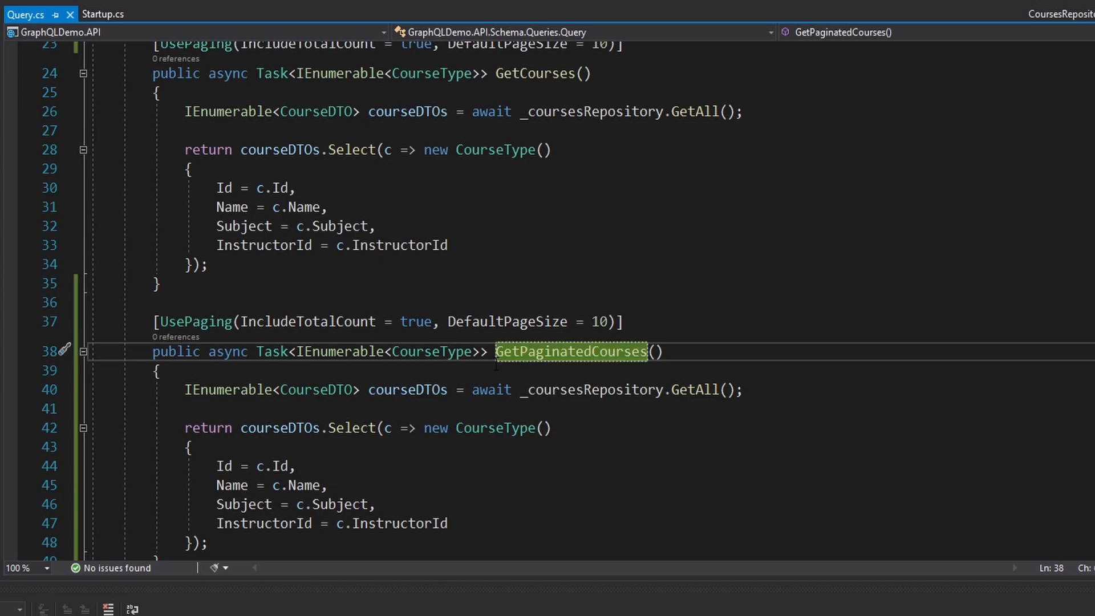
{"action": "scroll", "coordinate": [547, 342], "scroll_direction": "up", "scroll_amount": 2}
Step: Remove the UsePaging attribute from the original GetCourses and copy that method
{"action": "left_click", "coordinate": [458, 157]}
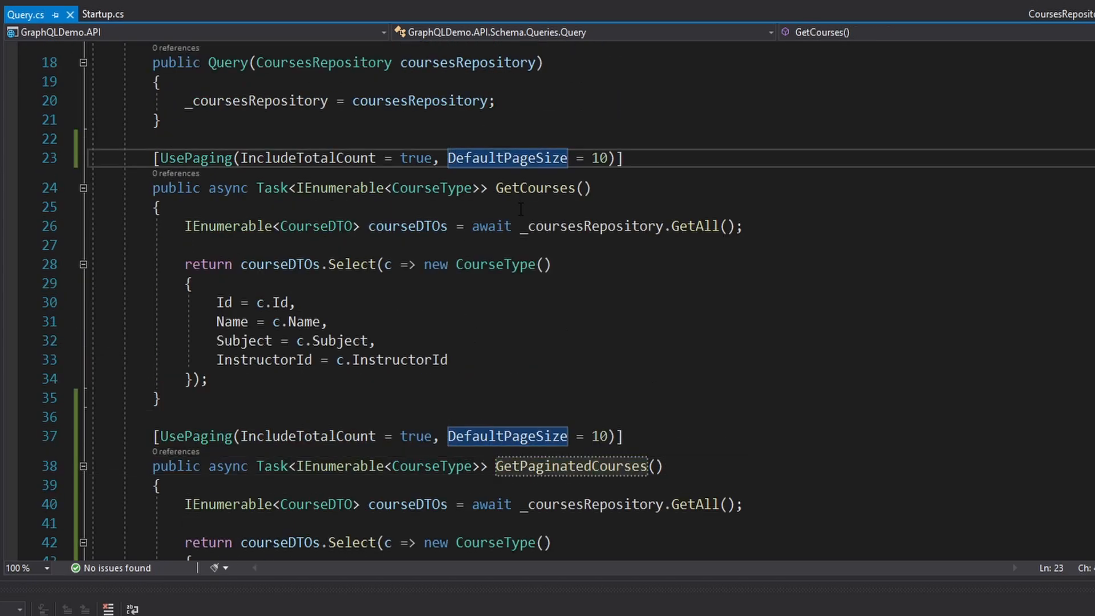
{"action": "key", "text": "ctrl+x"}
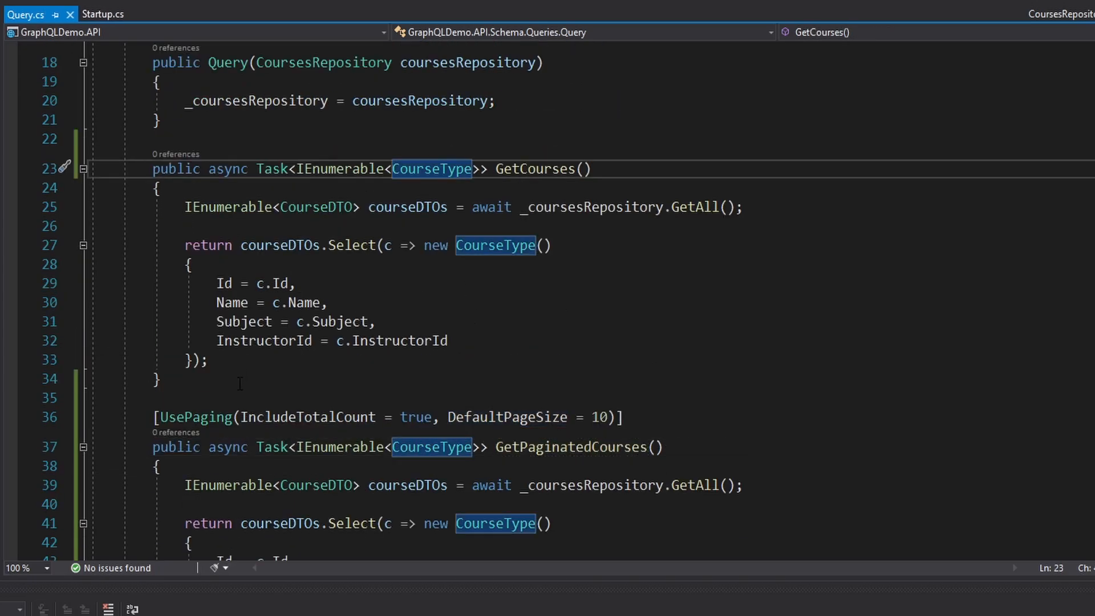
{"action": "left_click_drag", "start_coordinate": [163, 379], "coordinate": [64, 171]}
{"action": "key", "text": "ctrl+c"}
{"action": "left_click", "coordinate": [350, 137]}
{"action": "scroll", "coordinate": [351, 276], "scroll_direction": "down", "scroll_amount": 4}
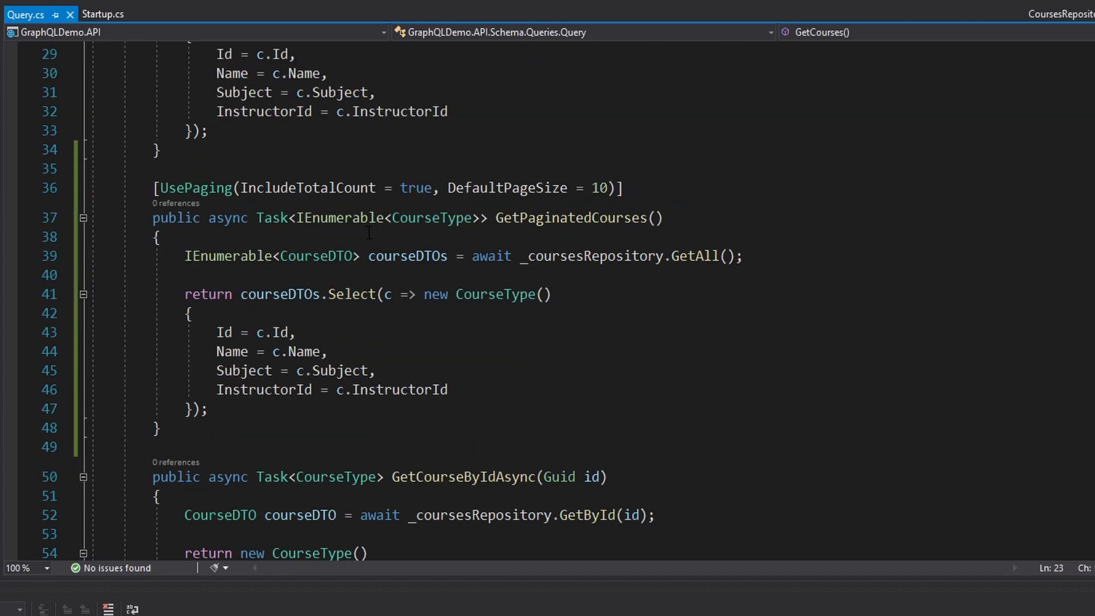
{"action": "scroll", "coordinate": [620, 231], "scroll_direction": "down", "scroll_amount": 1}
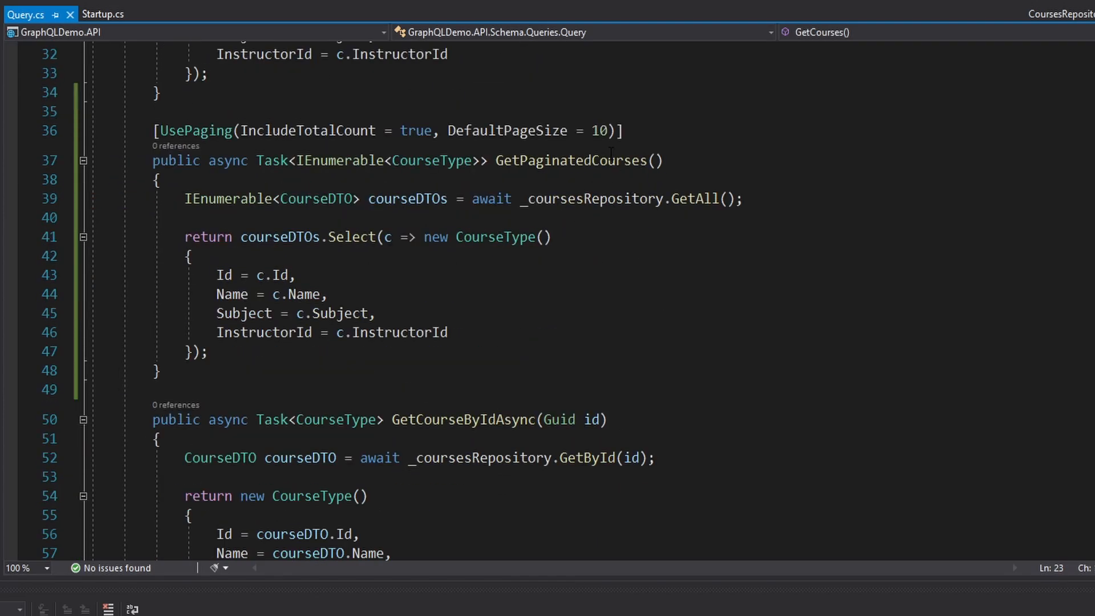
Step: Add a [ScopedService] SchoolDbContext context parameter to GetPaginatedCourses
{"action": "left_click", "coordinate": [439, 372]}
{"action": "scroll", "coordinate": [440, 371], "scroll_direction": "up", "scroll_amount": 1}
{"action": "left_click", "coordinate": [657, 217]}
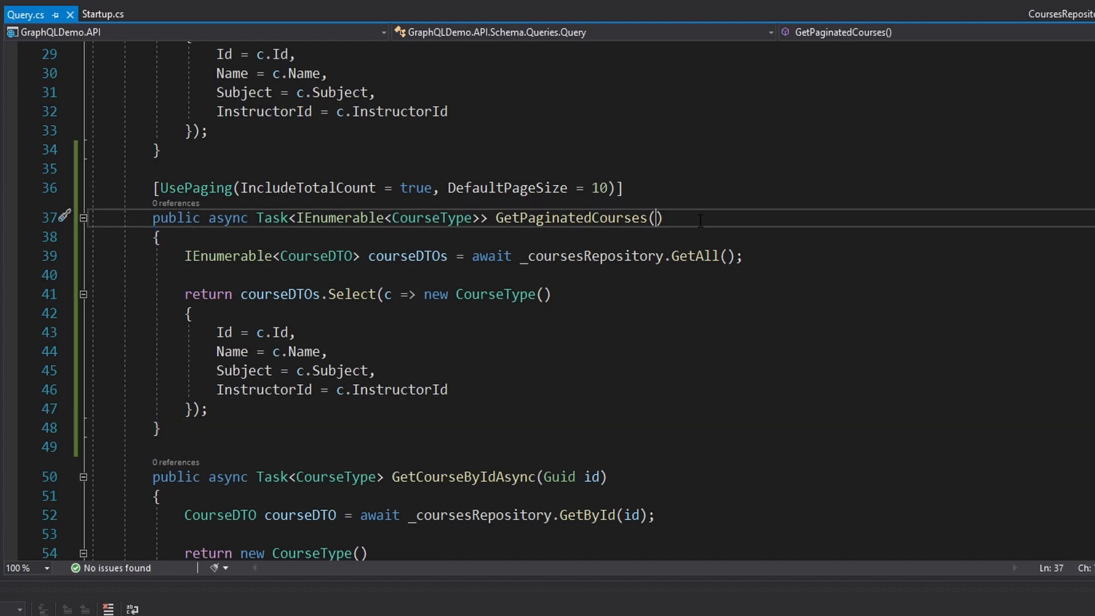
{"action": "type", "text": "["}
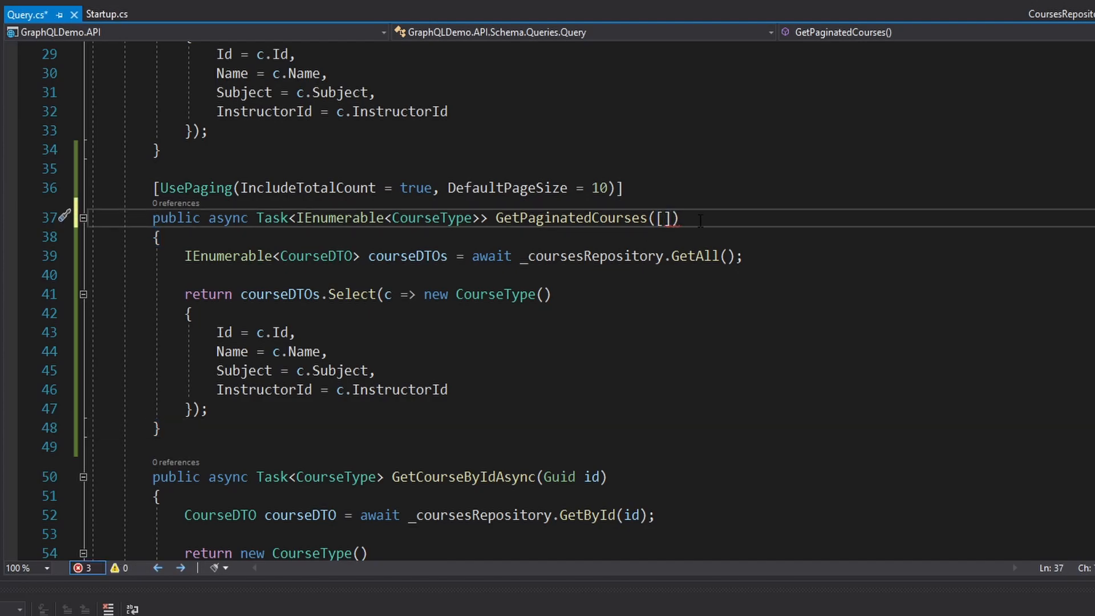
{"action": "type", "text": "Scope"}
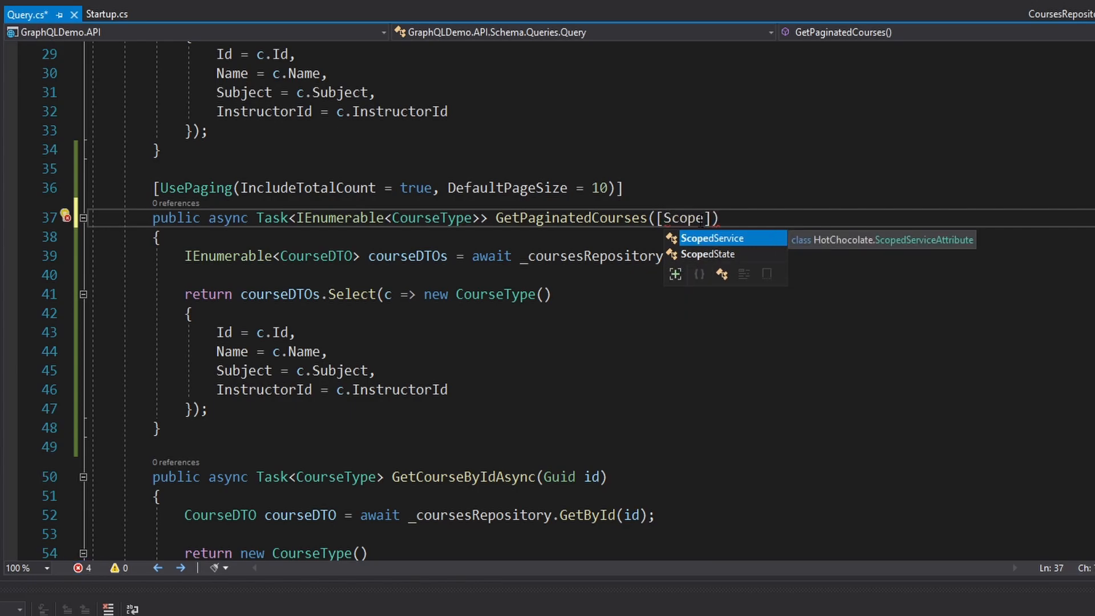
{"action": "key", "text": "Tab"}
{"action": "type", "text": "] "}
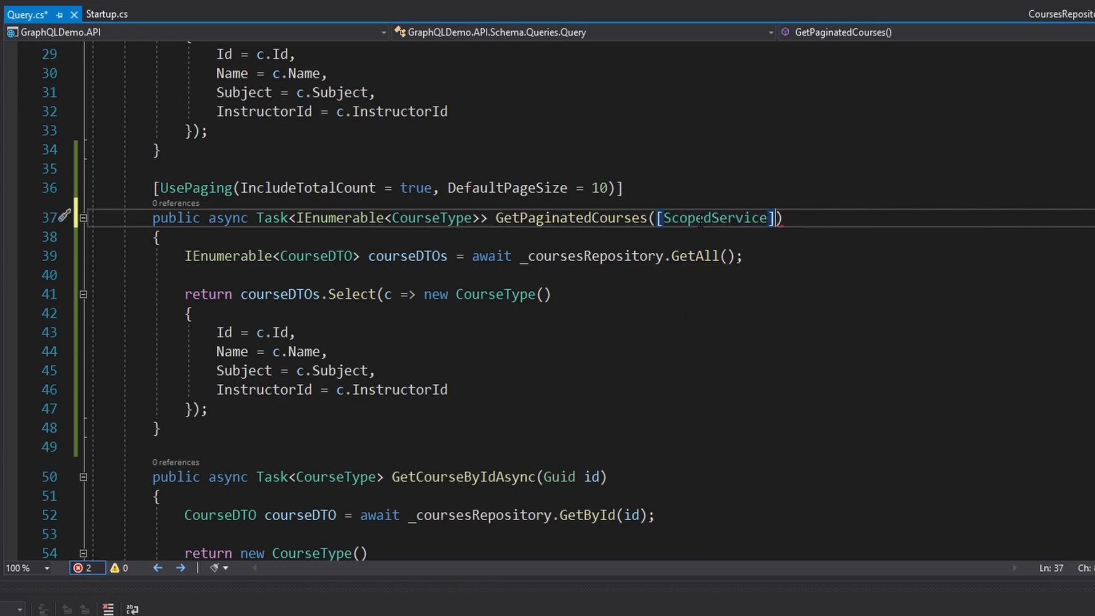
{"action": "type", "text": "School"}
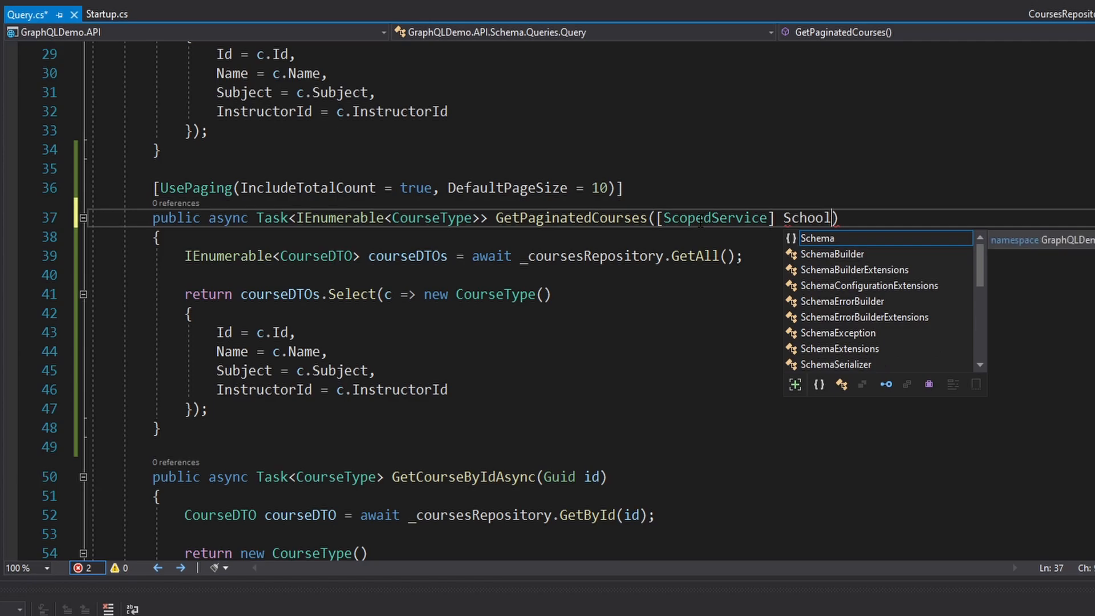
{"action": "type", "text": "DbContext context"}
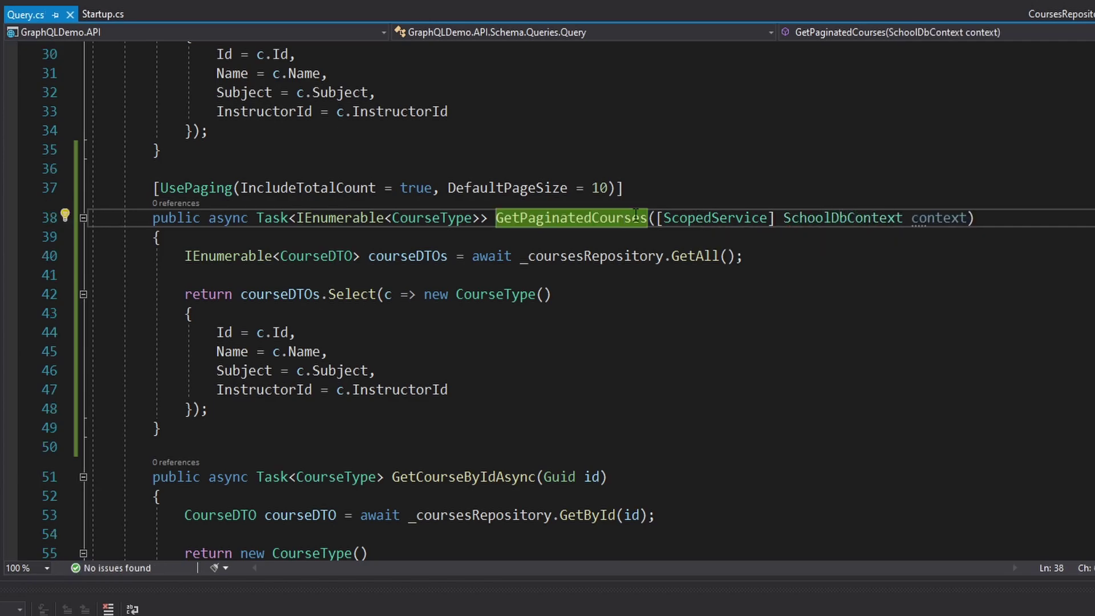
{"action": "left_click", "coordinate": [635, 220]}
Step: Insert [UseDbContext(typeof(SchoolDbContext))] above [UsePaging] and save the file
{"action": "left_click", "coordinate": [719, 218]}
{"action": "left_click", "coordinate": [487, 170]}
{"action": "key", "text": "Return"}
{"action": "type", "text": "[U"}
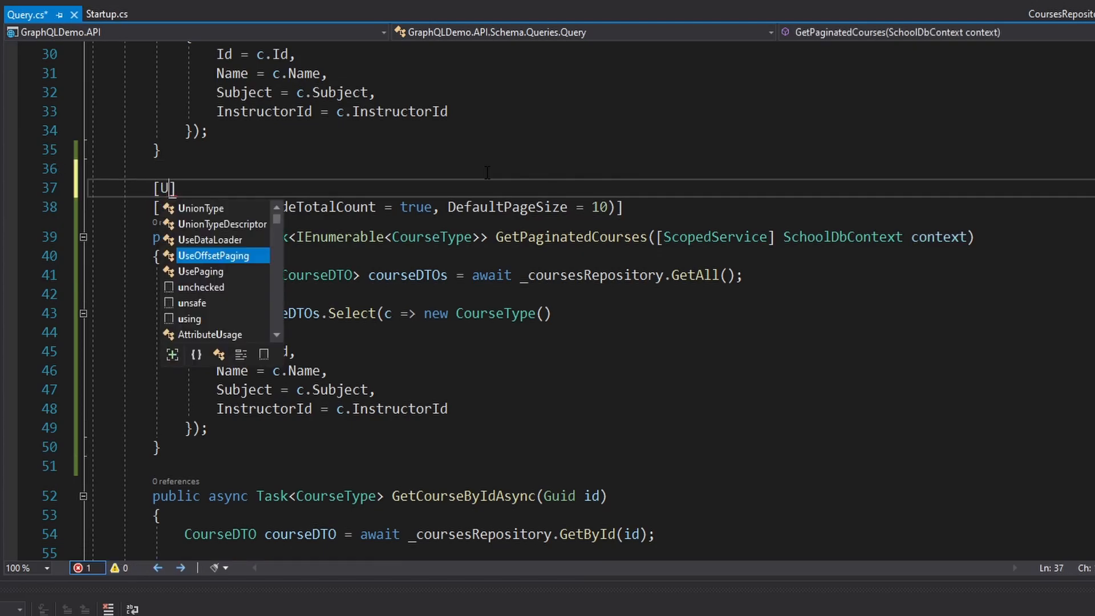
{"action": "type", "text": "seDbContext("}
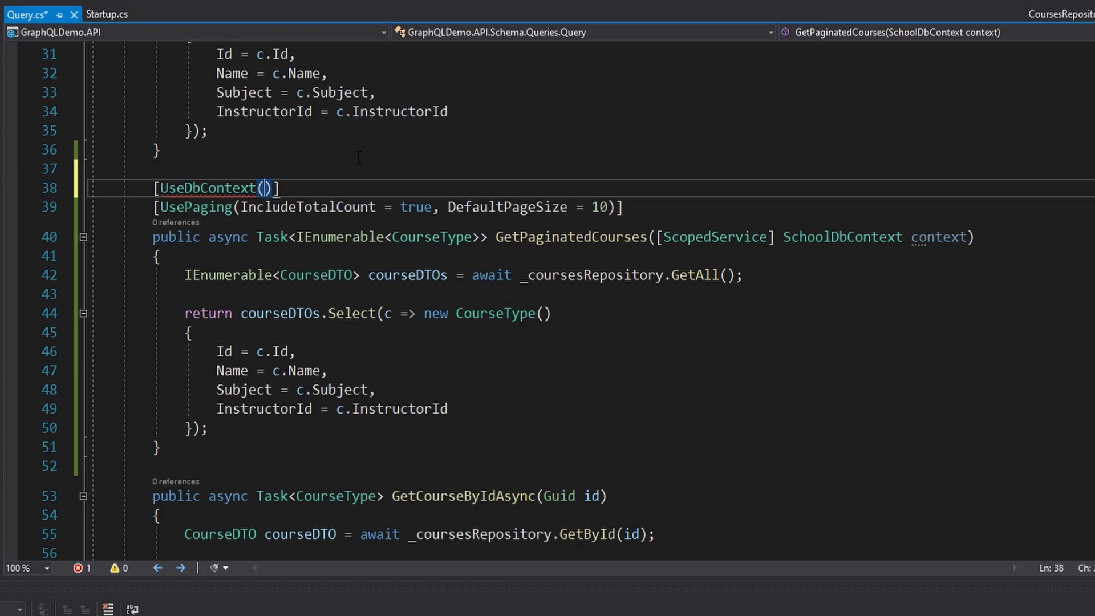
{"action": "type", "text": "typeof()"}
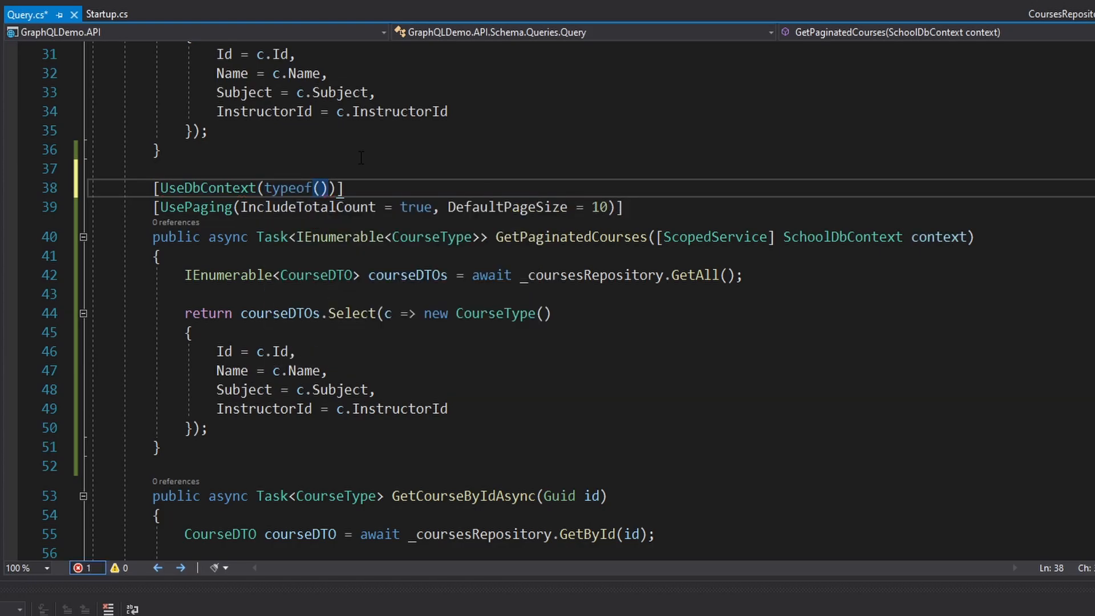
{"action": "double_click", "coordinate": [822, 237]}
{"action": "key", "text": "ctrl+c"}
{"action": "left_click", "coordinate": [324, 188]}
{"action": "key", "text": "ctrl+v"}
{"action": "key", "text": "ctrl+s"}
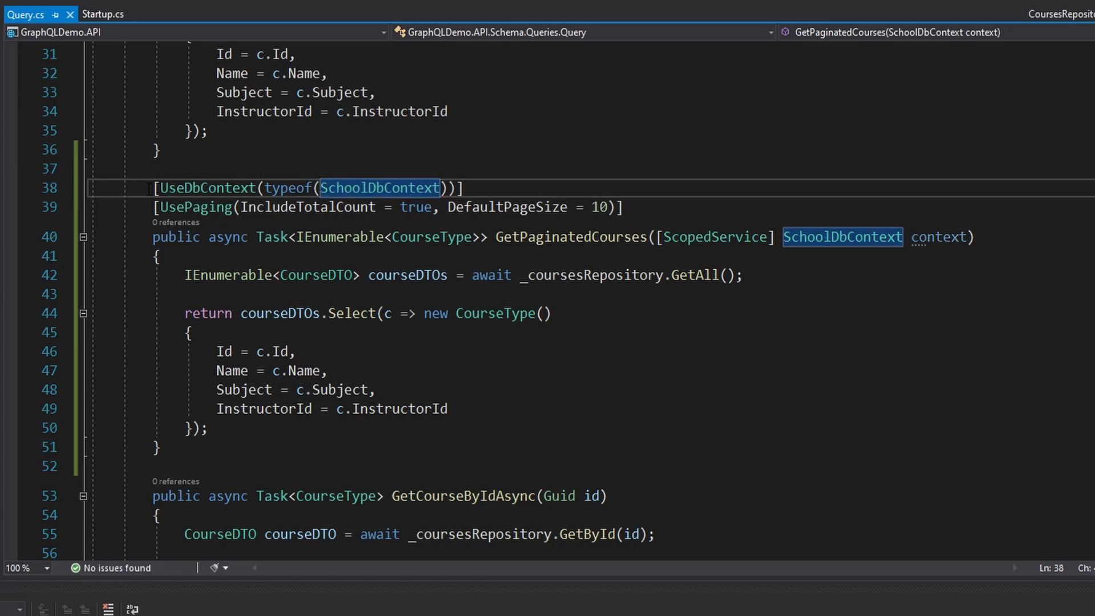
Step: Highlight the UseDbContext and UsePaging attribute lines to review their order
{"action": "key", "text": "shift+Home"}
{"action": "left_click", "coordinate": [531, 188]}
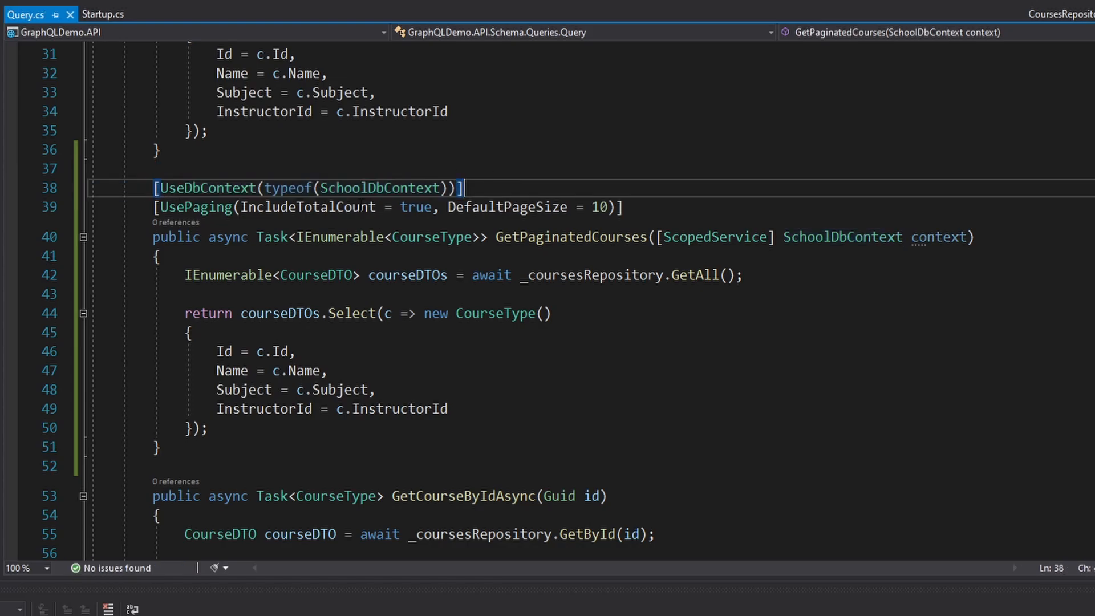
{"action": "key", "text": "shift+Home"}
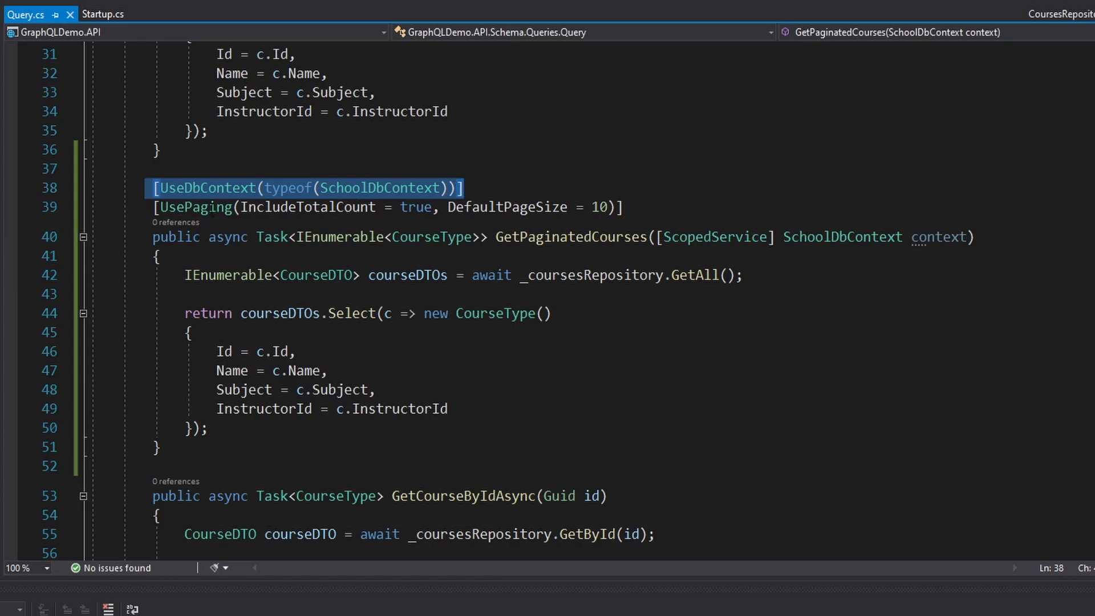
{"action": "left_click", "coordinate": [145, 206]}
{"action": "left_click_drag", "start_coordinate": [144, 207], "coordinate": [665, 206]}
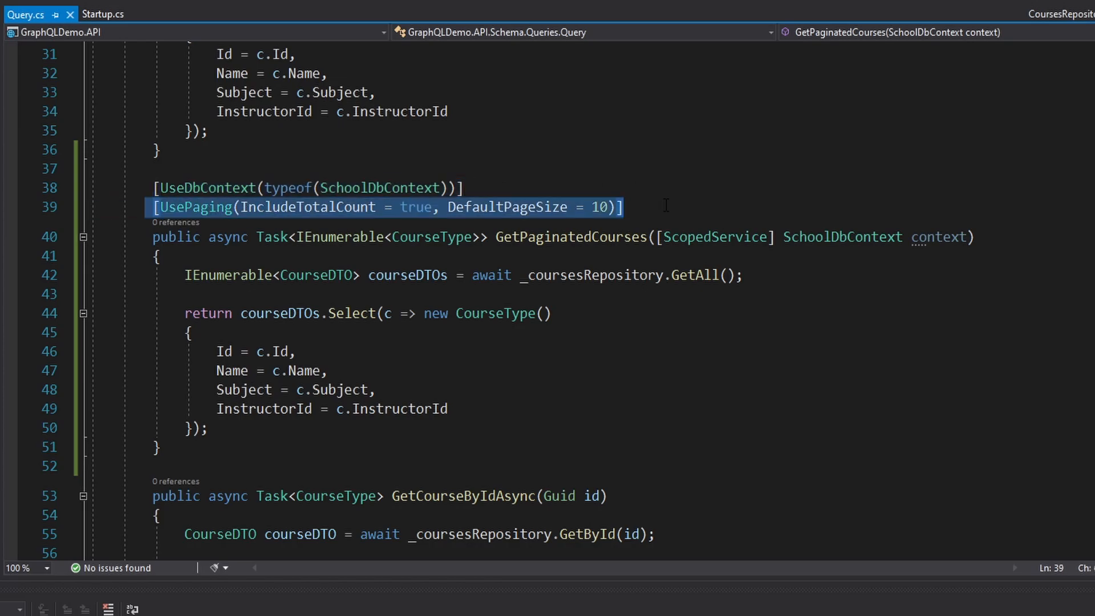
{"action": "left_click", "coordinate": [599, 275]}
{"action": "left_click", "coordinate": [153, 206]}
{"action": "left_click_drag", "start_coordinate": [154, 206], "coordinate": [672, 210]}
Step: Change the return type to IQueryable and remove the repository GetAll fetch line
{"action": "left_click", "coordinate": [389, 237]}
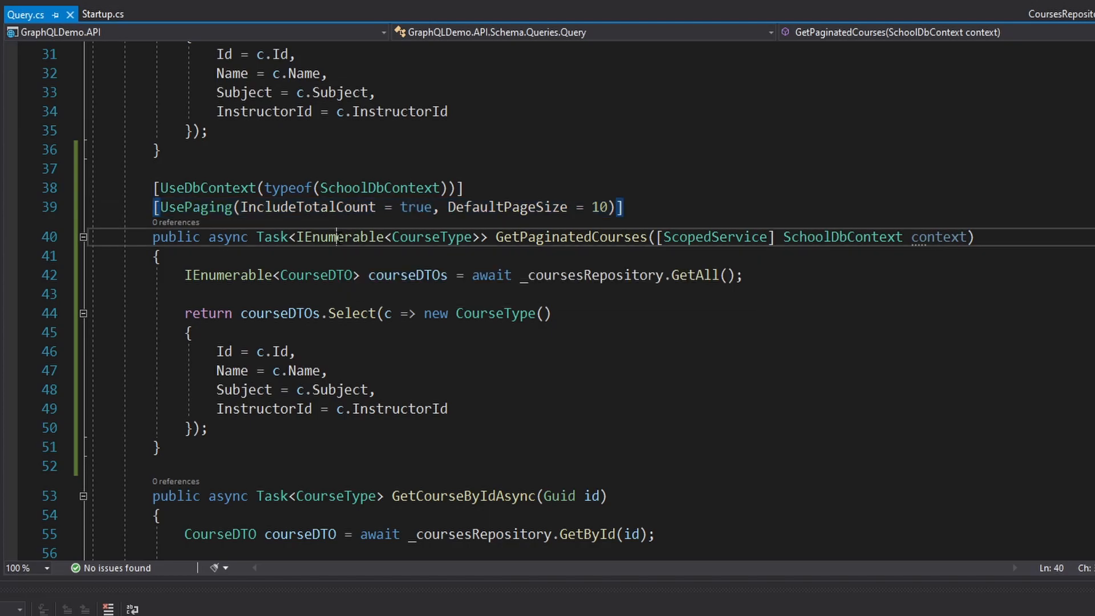
{"action": "double_click", "coordinate": [342, 237]}
{"action": "type", "text": "IQuy"}
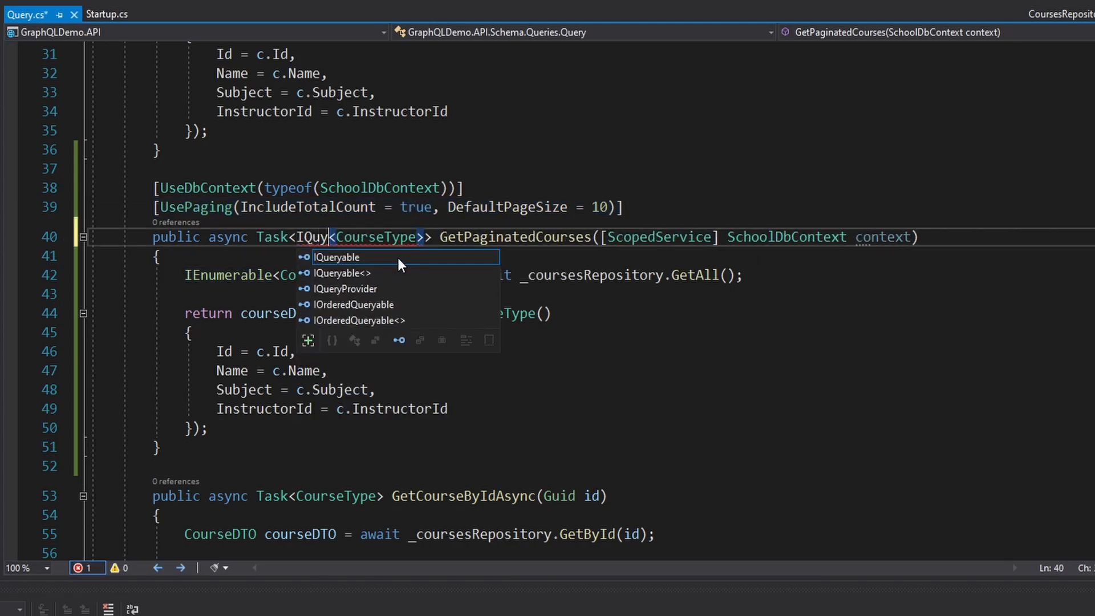
{"action": "left_click", "coordinate": [398, 258]}
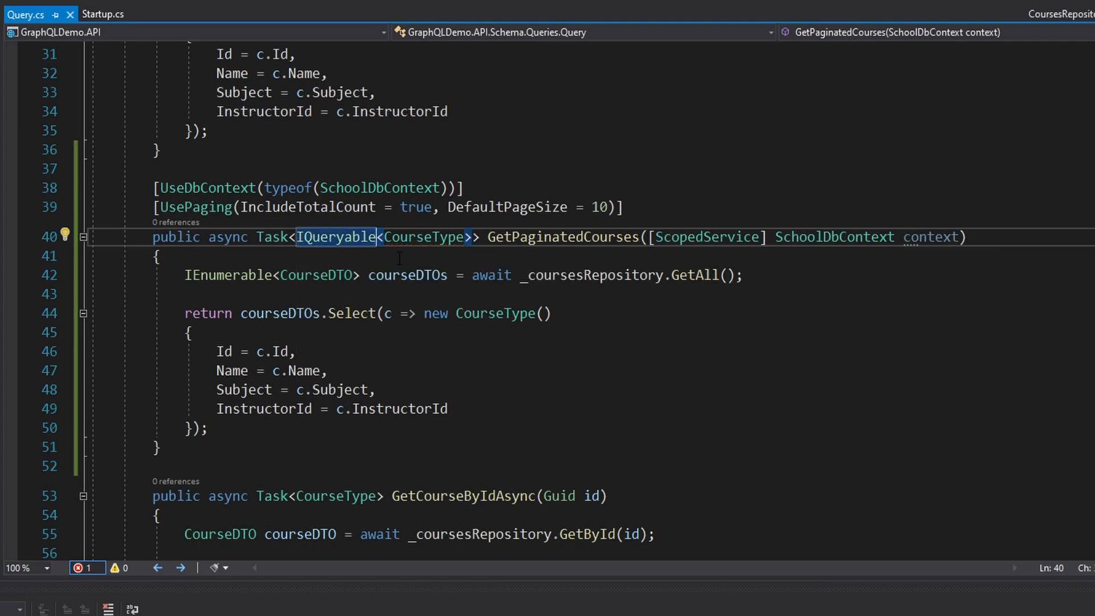
{"action": "left_click", "coordinate": [432, 275]}
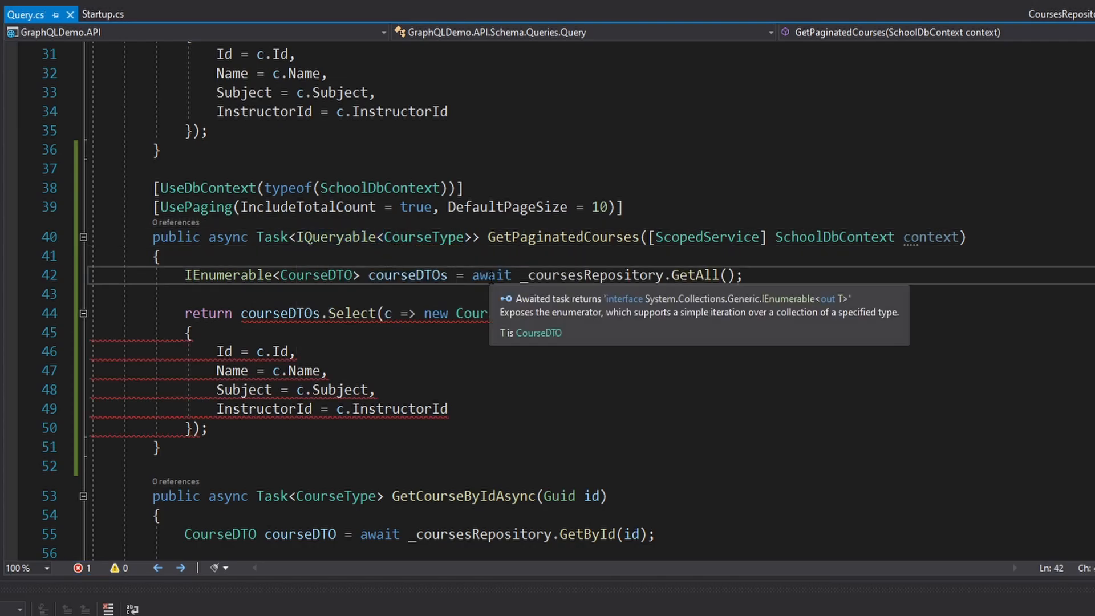
{"action": "key", "text": "shift+End"}
{"action": "key", "text": "Delete"}
{"action": "key", "text": "Delete"}
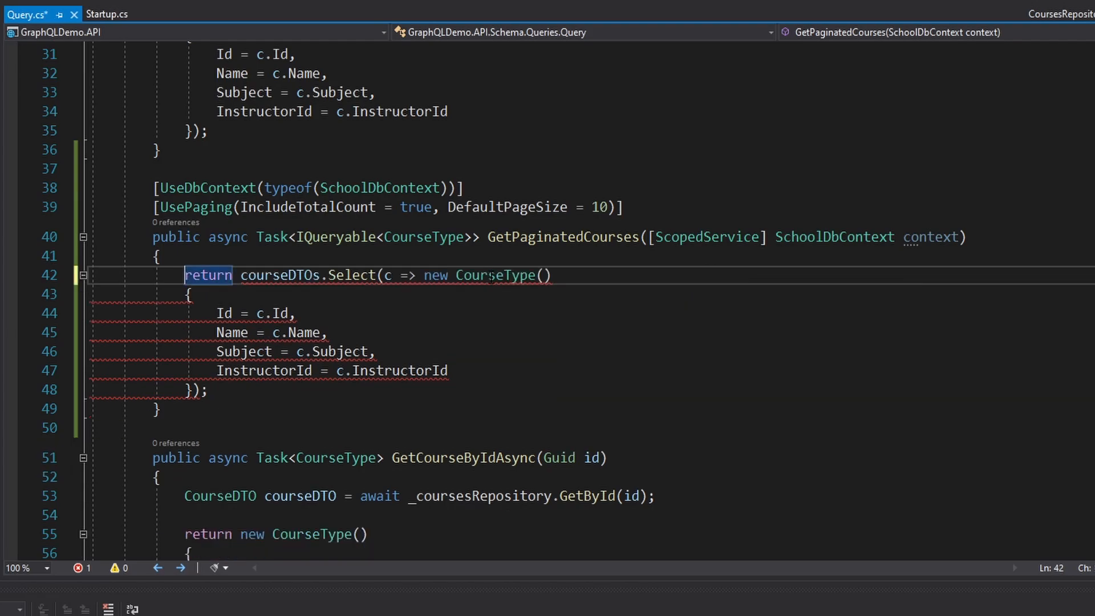
Step: Replace courseDTOs with context.Courses as the source projected into CourseType
{"action": "double_click", "coordinate": [281, 275]}
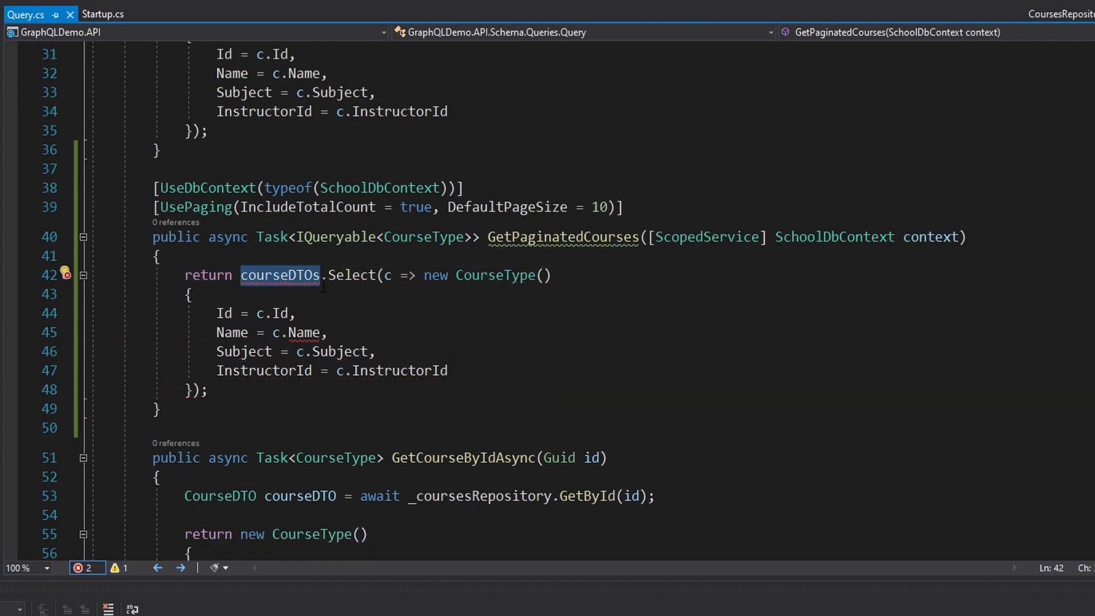
{"action": "type", "text": "c"}
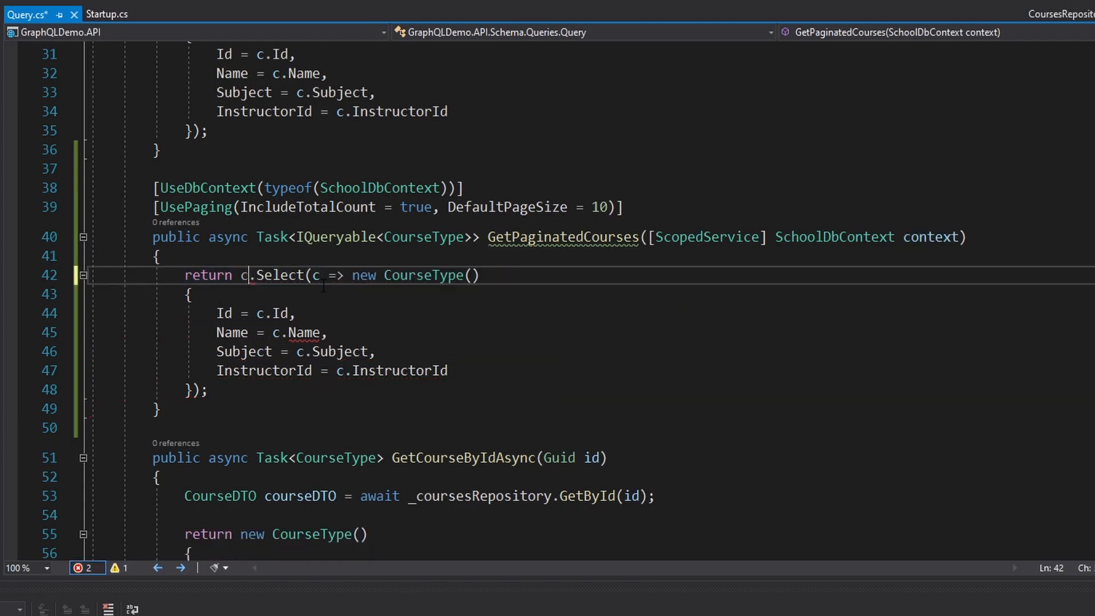
{"action": "type", "text": "on"}
{"action": "key", "text": "Tab"}
{"action": "type", "text": "."}
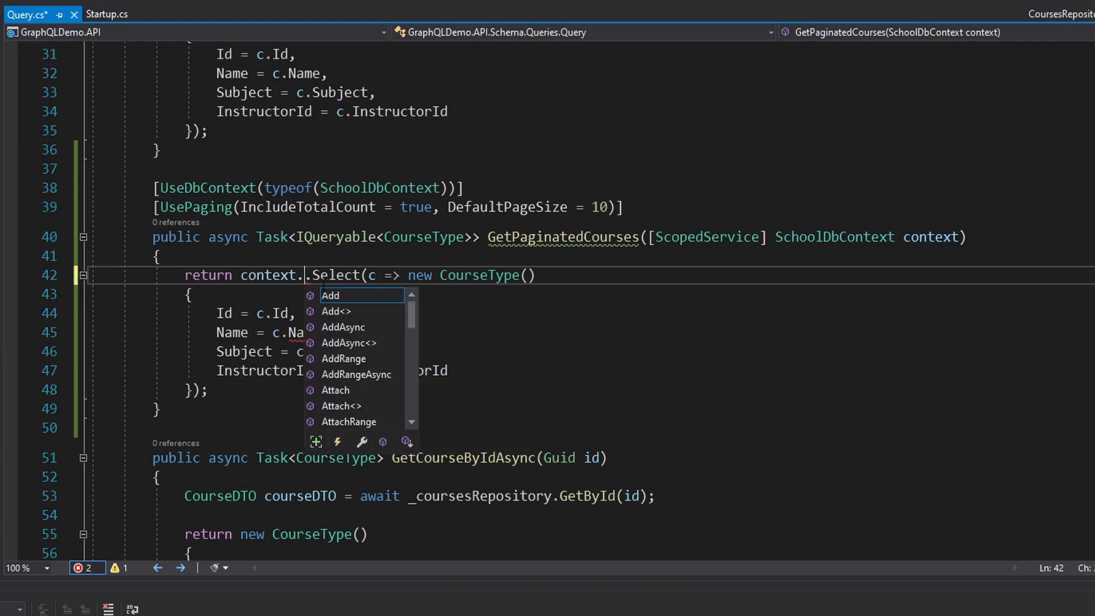
{"action": "type", "text": "co"}
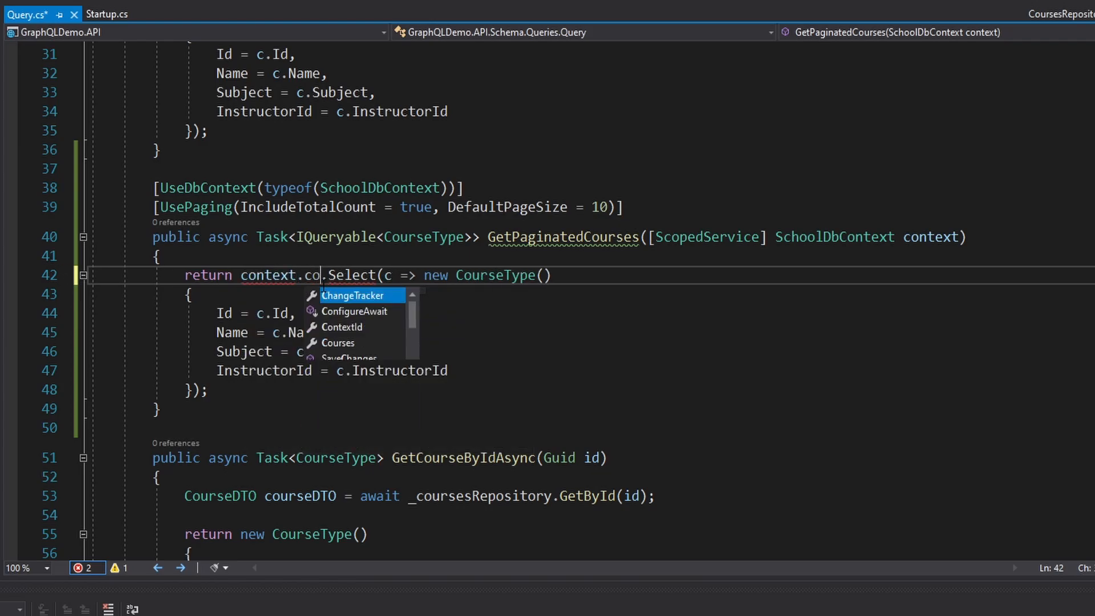
{"action": "key", "text": "Tab"}
{"action": "key", "text": "Delete"}
{"action": "key", "text": "Up"}
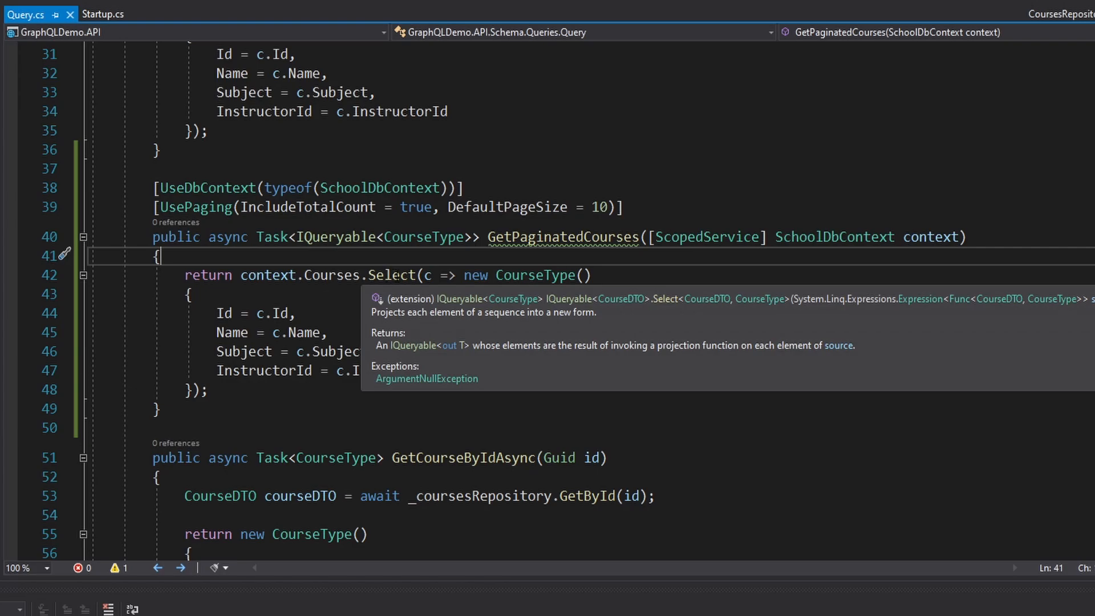
{"action": "double_click", "coordinate": [540, 275]}
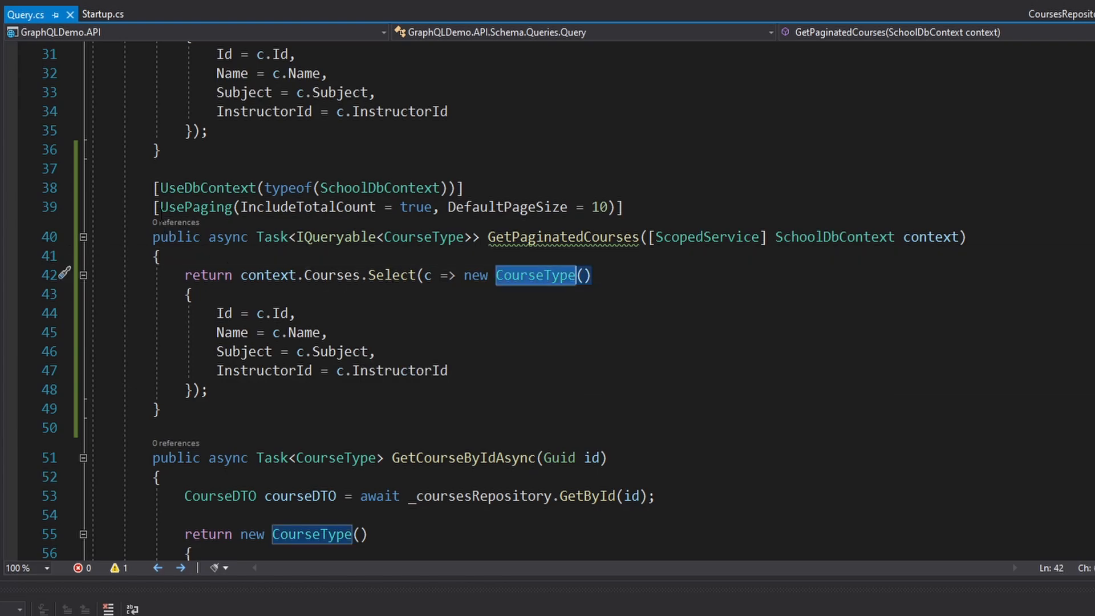
Step: Remove the extra '>' in the return type and select the async Task prefix
{"action": "left_click", "coordinate": [693, 207]}
{"action": "triple_click", "coordinate": [694, 207]}
{"action": "left_click", "coordinate": [693, 207]}
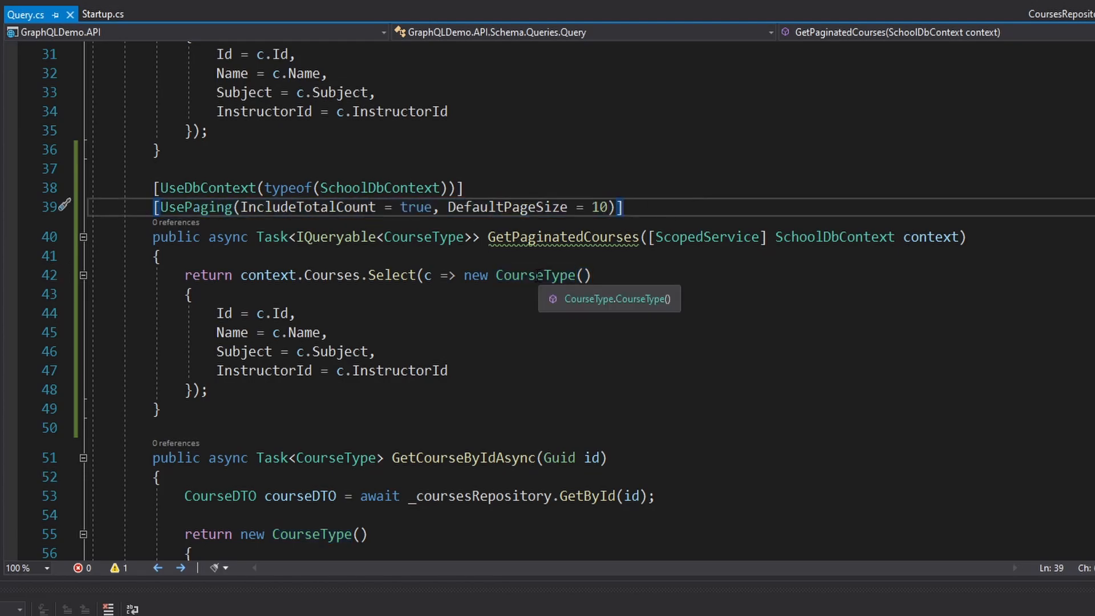
{"action": "left_click", "coordinate": [482, 237]}
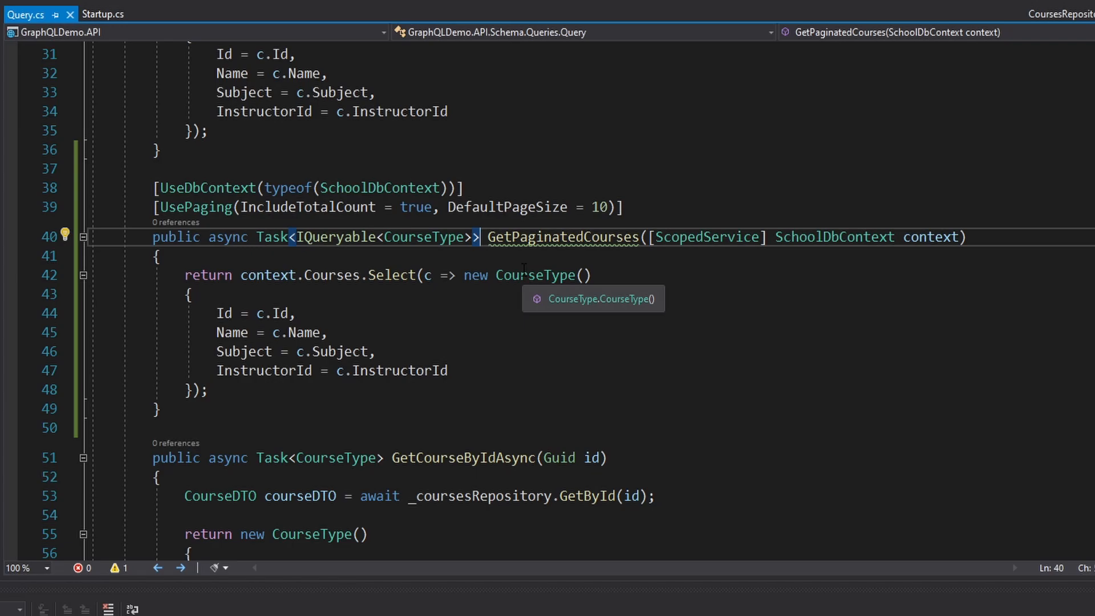
{"action": "key", "text": "BackSpace"}
{"action": "left_click", "coordinate": [298, 249]}
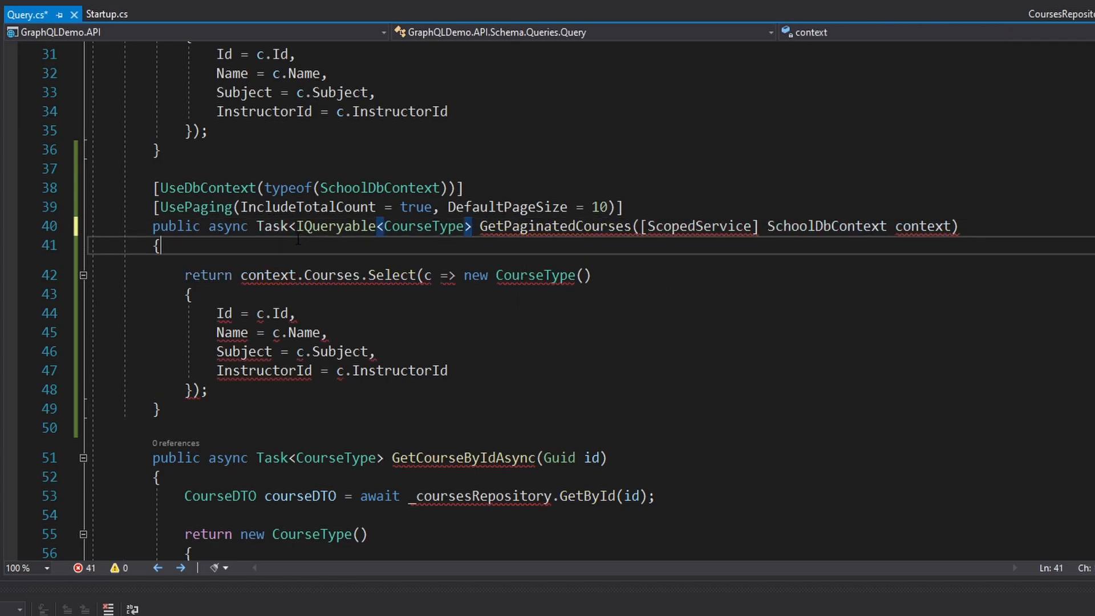
{"action": "left_click_drag", "start_coordinate": [256, 226], "coordinate": [211, 226]}
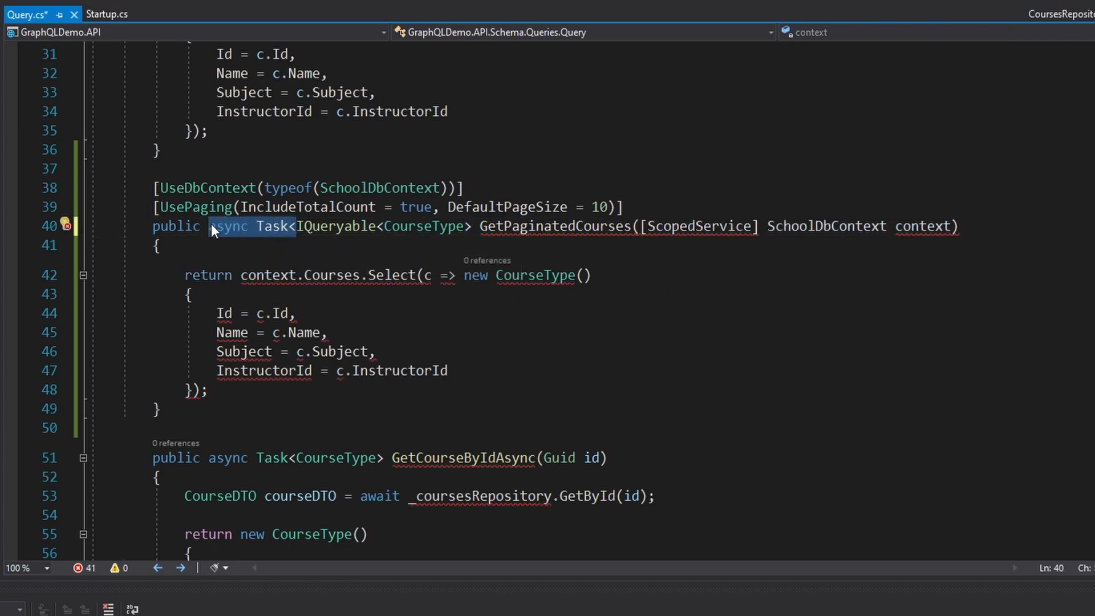
Step: Drop the async Task wrapper, start the API with F5 and focus the GraphQL query
{"action": "key", "text": "Delete"}
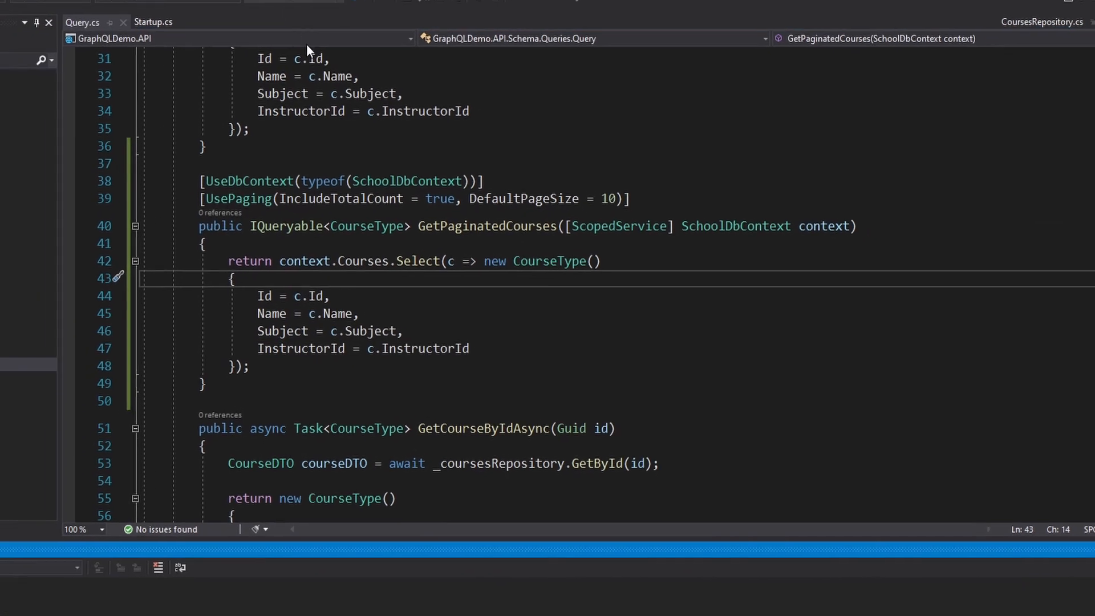
{"action": "key", "text": "F5"}
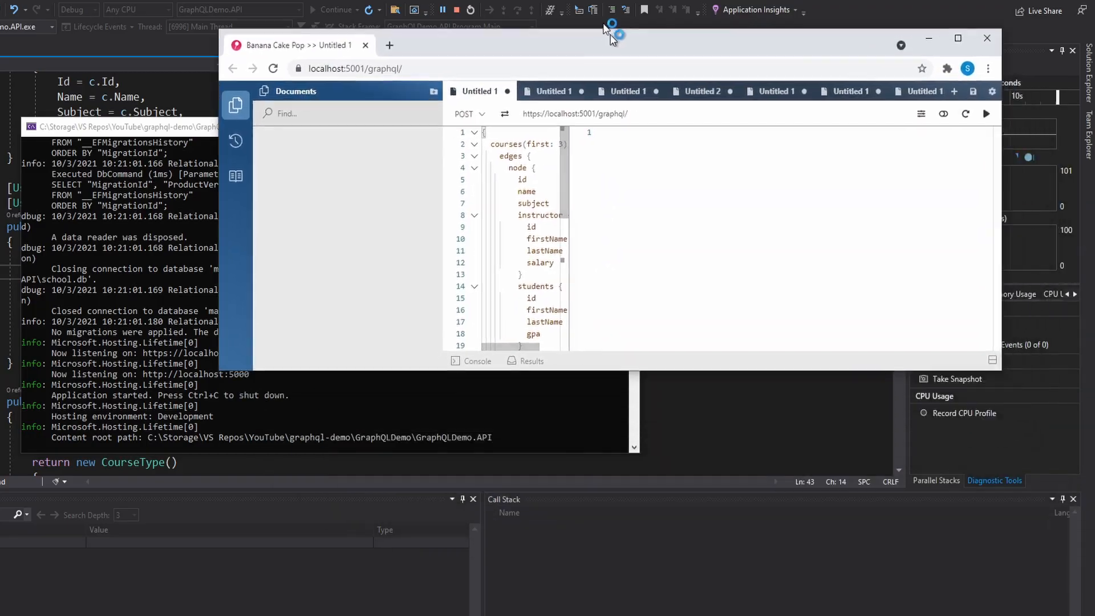
{"action": "left_click", "coordinate": [236, 162]}
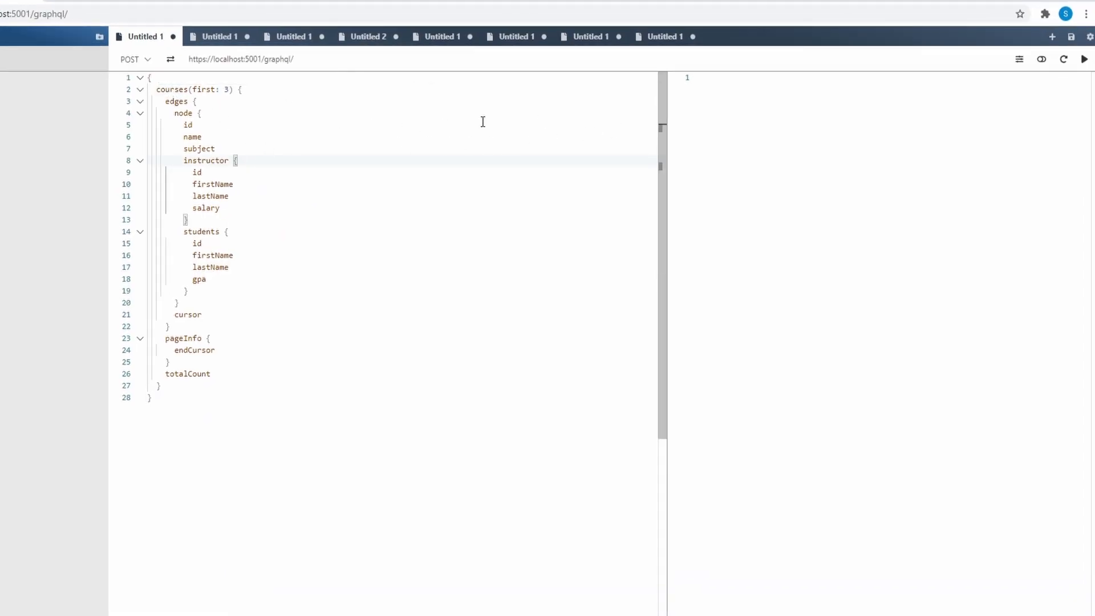
{"action": "left_click", "coordinate": [1064, 59]}
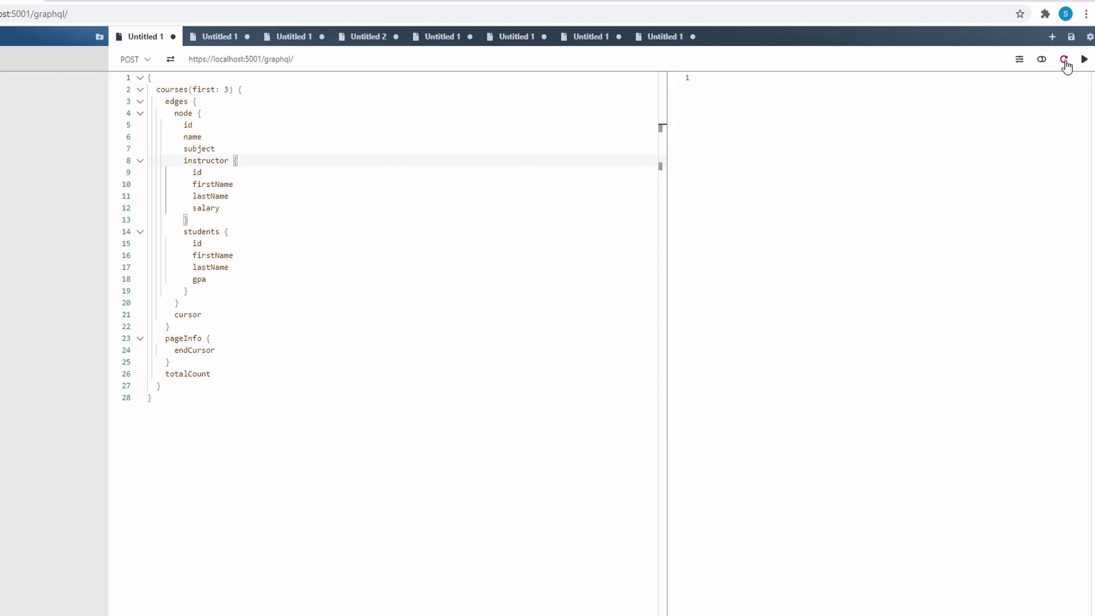
Step: Run paginatedCourses(first: 3) and confirm three courses with totalCount 7
{"action": "double_click", "coordinate": [172, 89]}
{"action": "type", "text": "pa"}
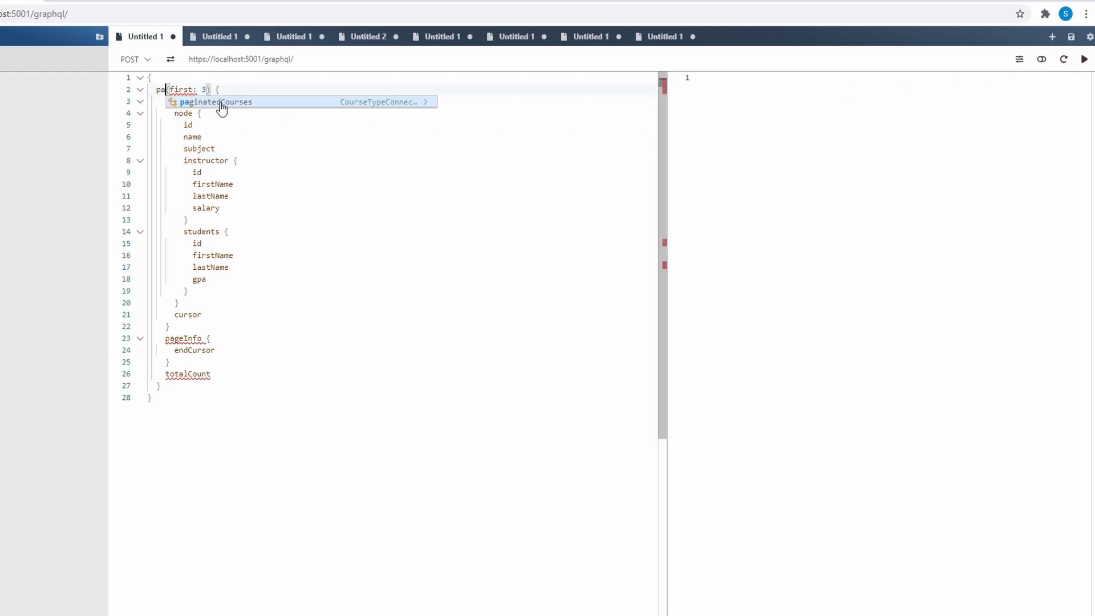
{"action": "left_click", "coordinate": [216, 102]}
{"action": "left_click", "coordinate": [198, 101]}
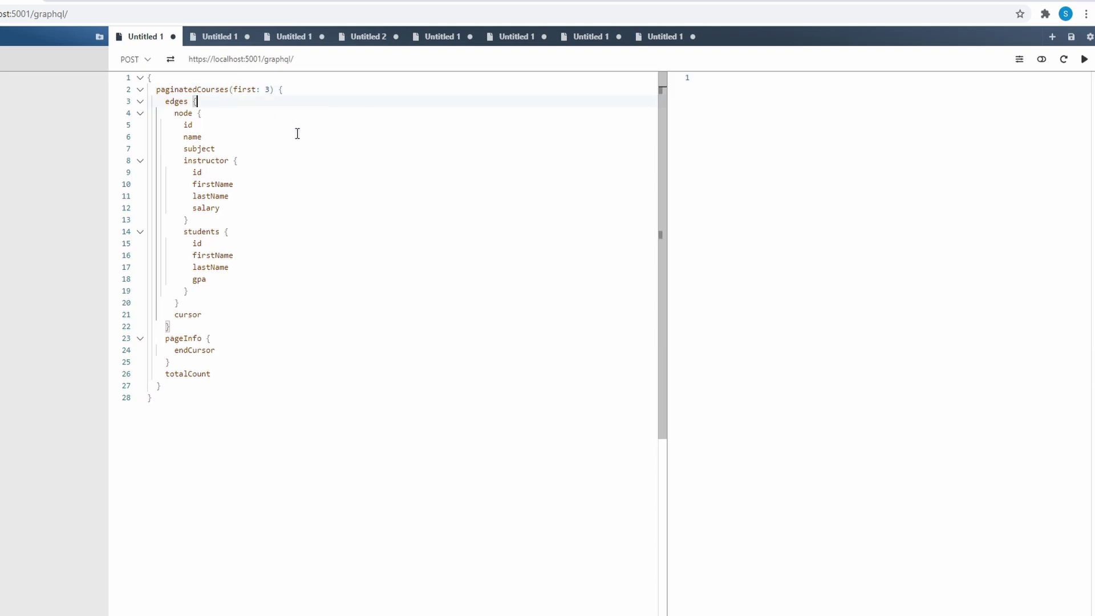
{"action": "left_click", "coordinate": [1085, 60]}
{"action": "scroll", "coordinate": [855, 342], "scroll_direction": "down", "scroll_amount": 5}
{"action": "scroll", "coordinate": [821, 359], "scroll_direction": "down", "scroll_amount": 2}
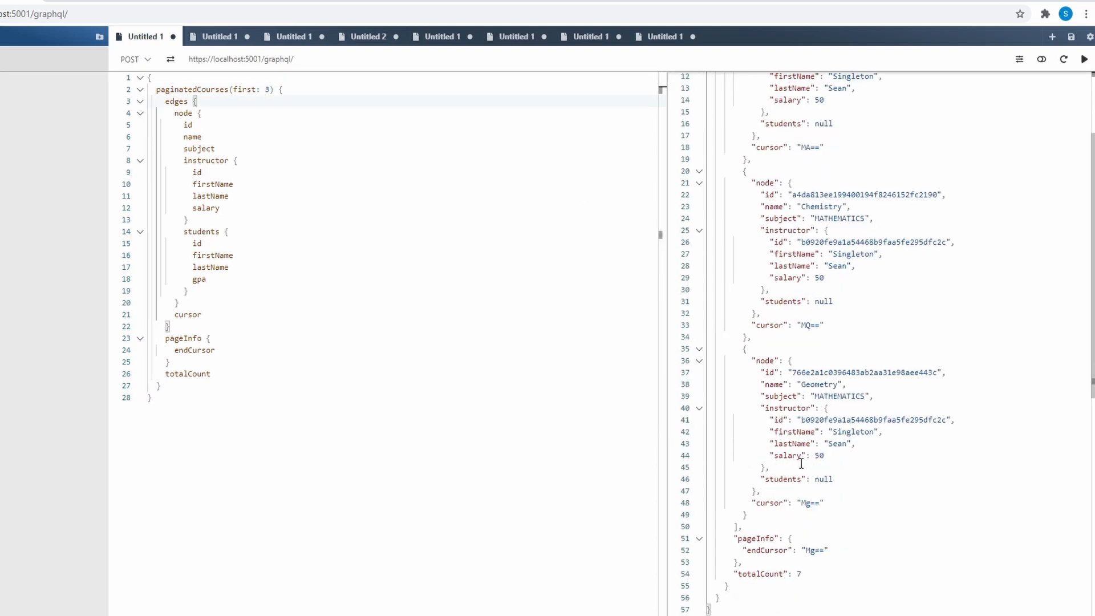
{"action": "left_click_drag", "start_coordinate": [813, 572], "coordinate": [729, 573]}
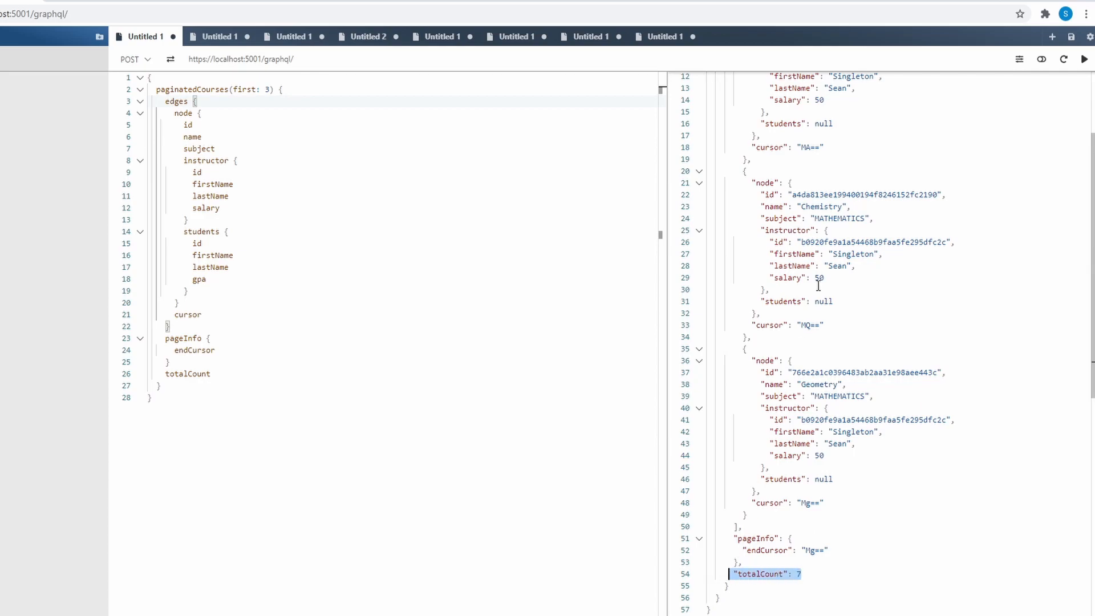
{"action": "key", "text": "alt+Tab"}
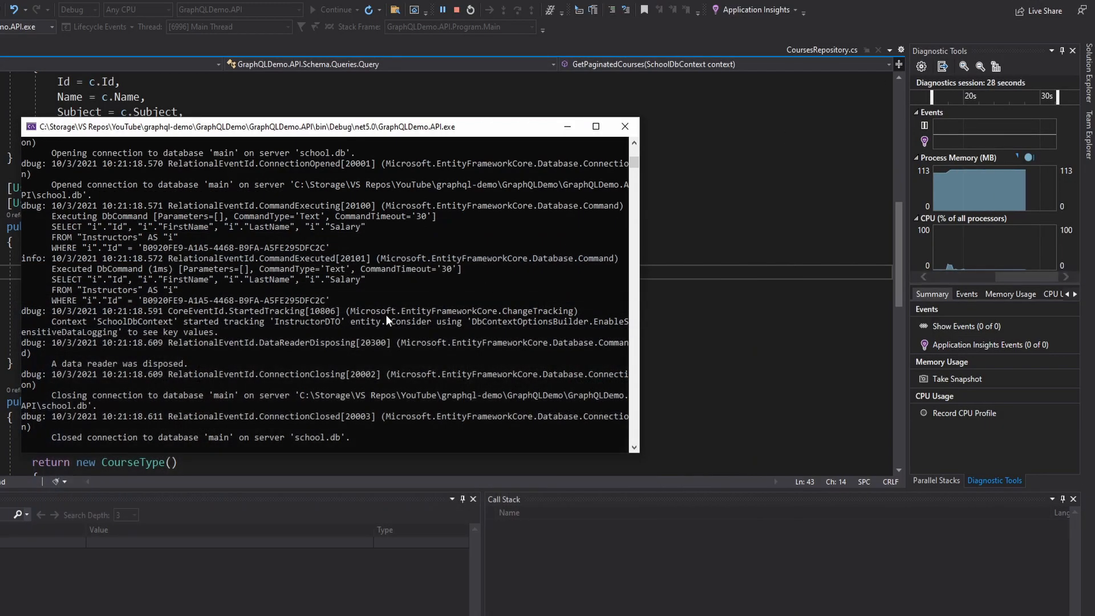
{"action": "scroll", "coordinate": [294, 323], "scroll_direction": "down", "scroll_amount": 5}
{"action": "scroll", "coordinate": [274, 337], "scroll_direction": "up", "scroll_amount": 10}
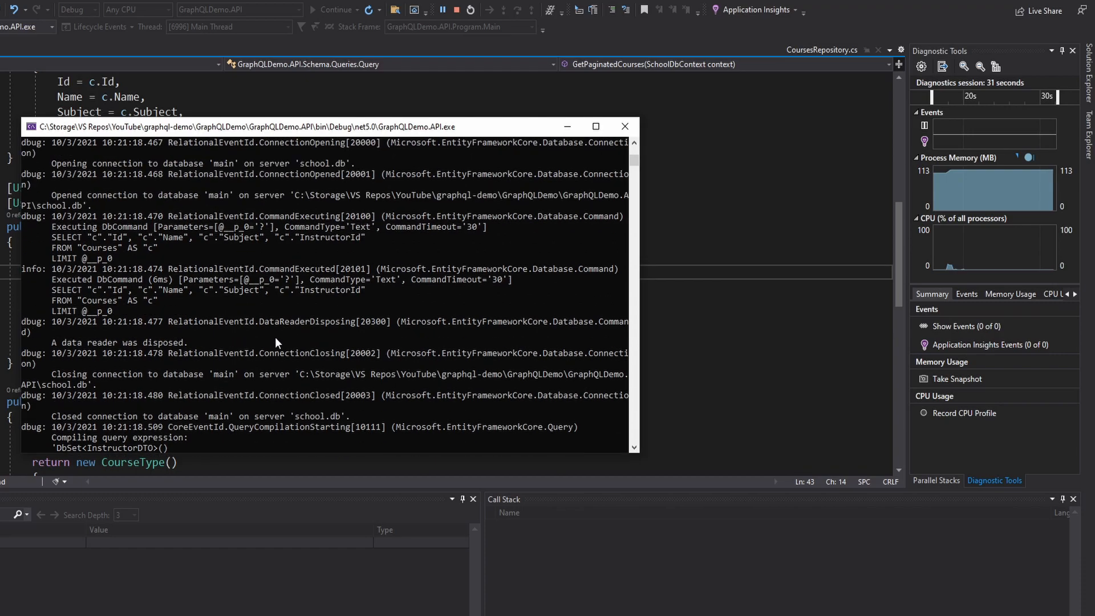
{"action": "scroll", "coordinate": [274, 338], "scroll_direction": "up", "scroll_amount": 3}
{"action": "mouse_move", "coordinate": [50, 267]}
{"action": "left_mouse_down"}
{"action": "mouse_move", "coordinate": [86, 269]}
{"action": "mouse_move", "coordinate": [52, 280]}
{"action": "mouse_move", "coordinate": [118, 289]}
{"action": "left_mouse_up"}
{"action": "left_click", "coordinate": [78, 297]}
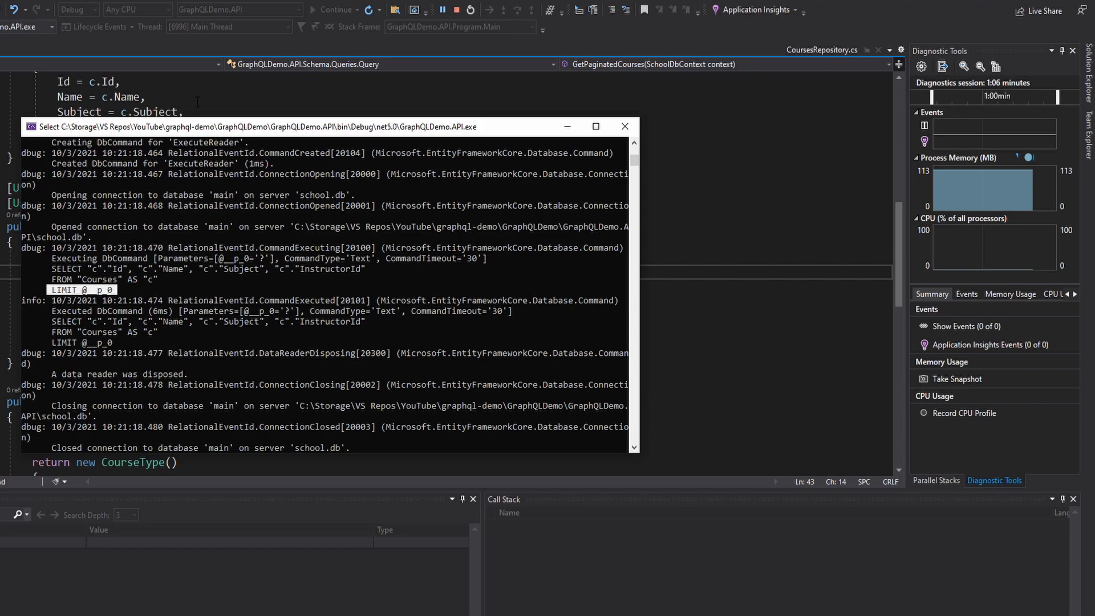
{"action": "left_click", "coordinate": [457, 9]}
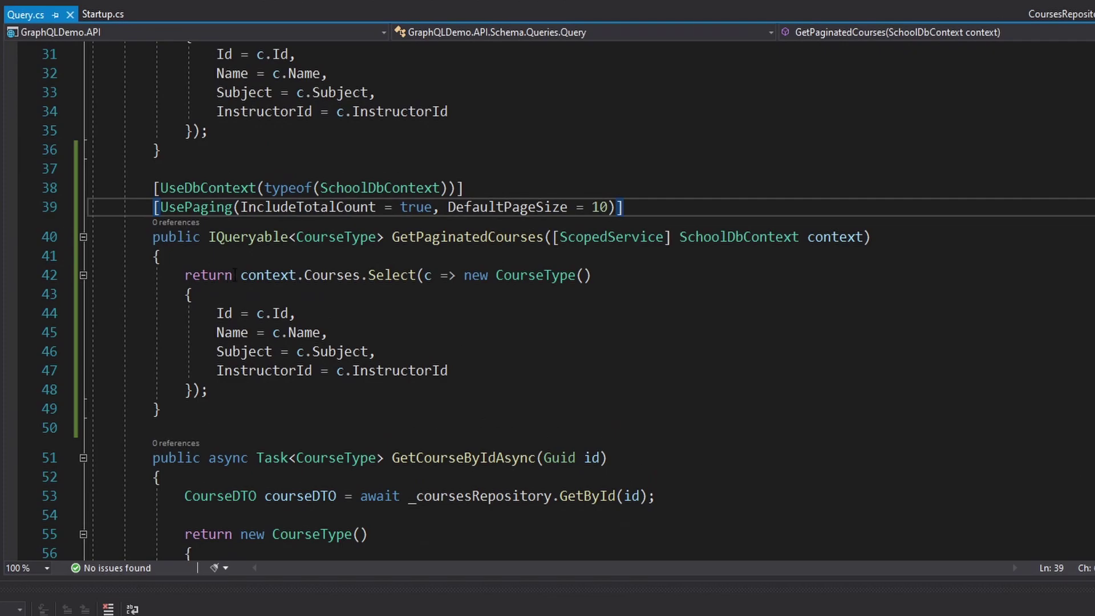
{"action": "left_click", "coordinate": [213, 241]}
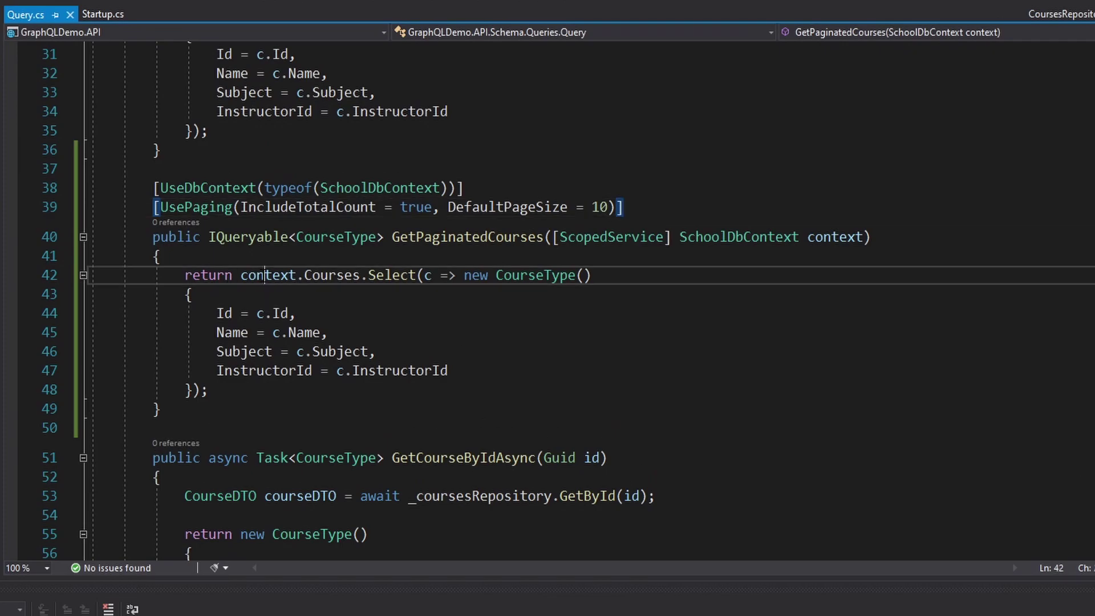
{"action": "double_click", "coordinate": [331, 274]}
{"action": "left_click", "coordinate": [328, 255]}
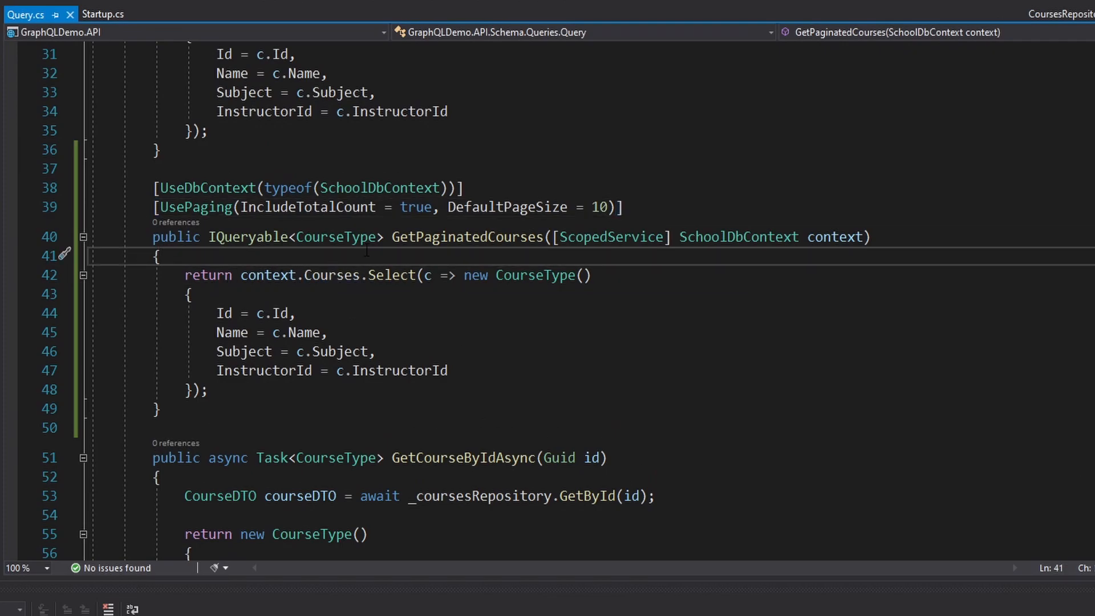
{"action": "left_click", "coordinate": [723, 237]}
{"action": "double_click", "coordinate": [723, 237]}
{"action": "scroll", "coordinate": [672, 282], "scroll_direction": "up", "scroll_amount": 3}
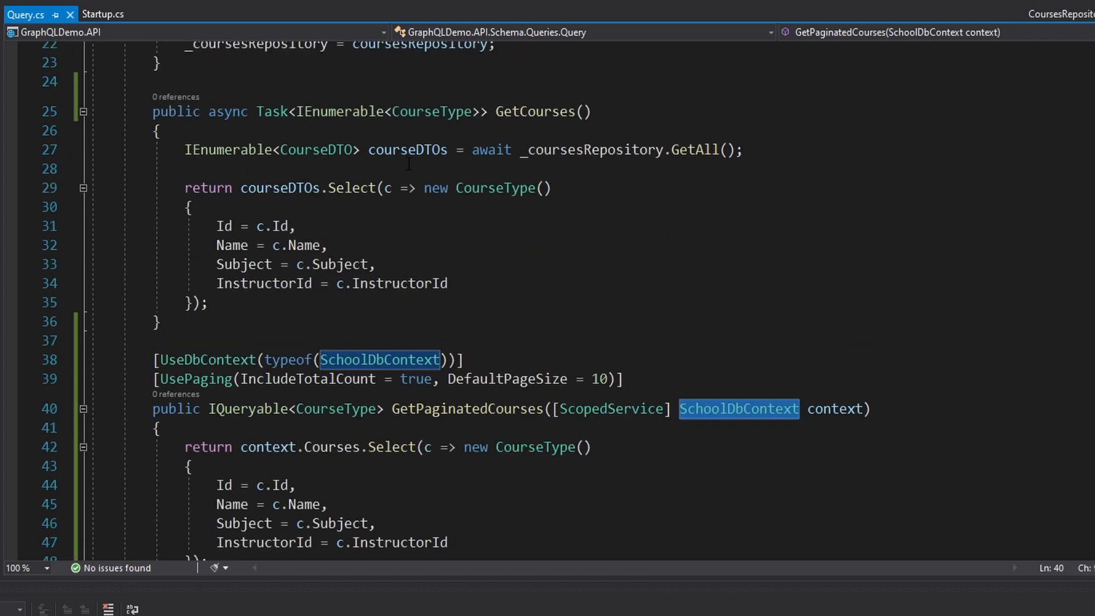
{"action": "double_click", "coordinate": [599, 150]}
{"action": "key", "text": "ctrl+minus"}
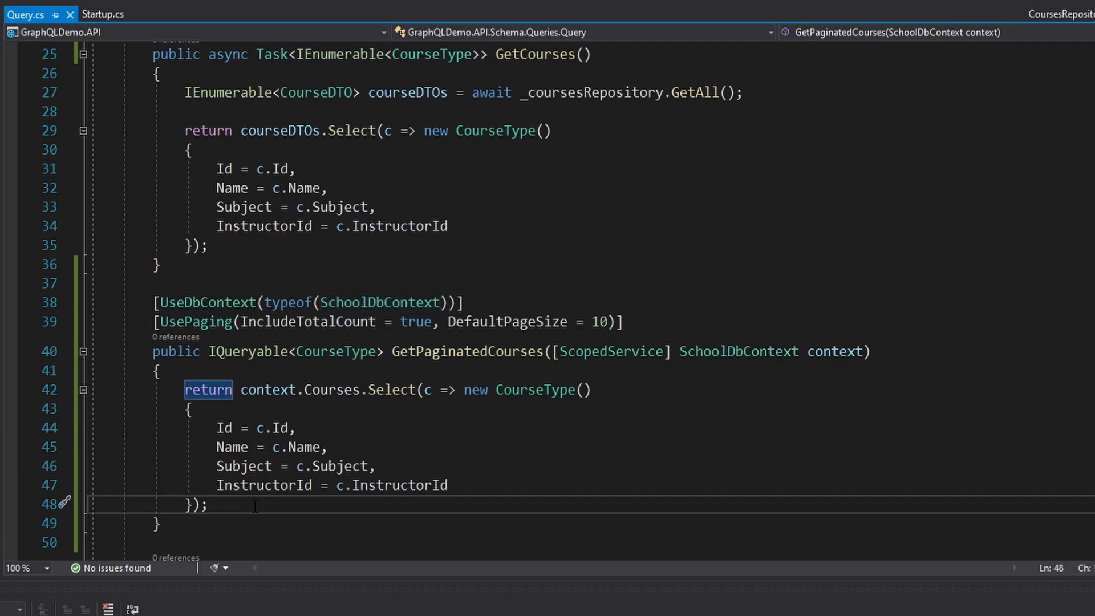
{"action": "left_click_drag", "start_coordinate": [214, 505], "coordinate": [185, 377]}
{"action": "left_click", "coordinate": [185, 374]}
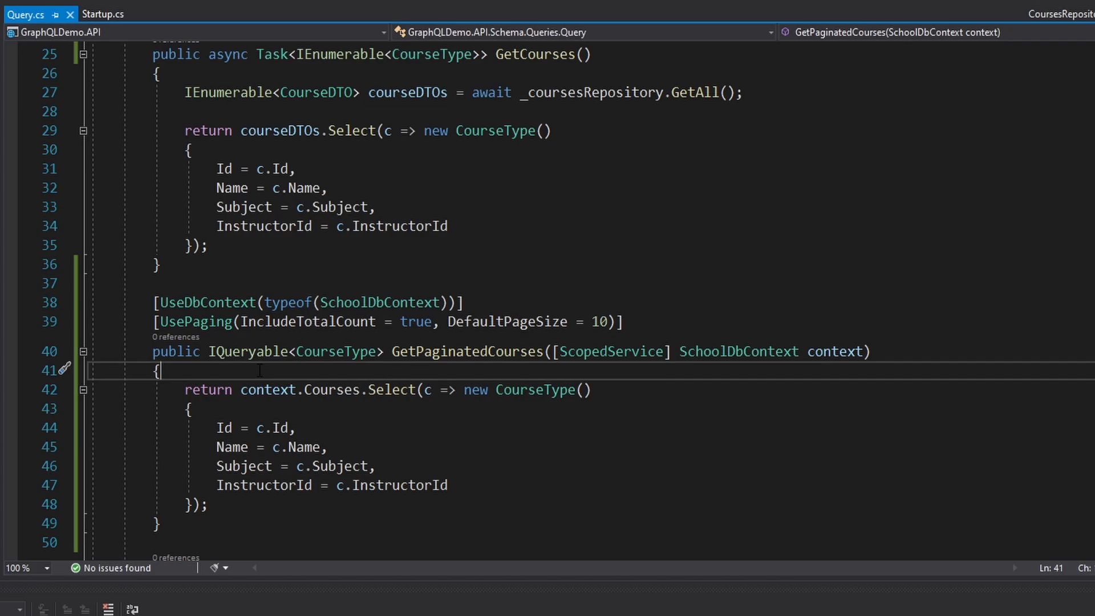
{"action": "left_click", "coordinate": [332, 389]}
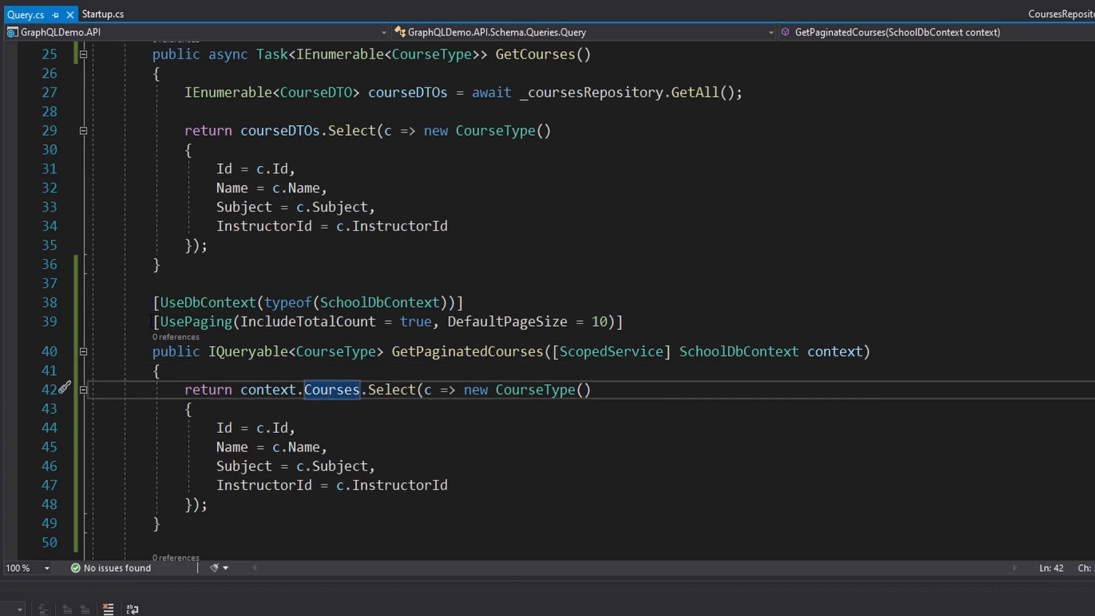
{"action": "left_click_drag", "start_coordinate": [154, 324], "coordinate": [628, 323]}
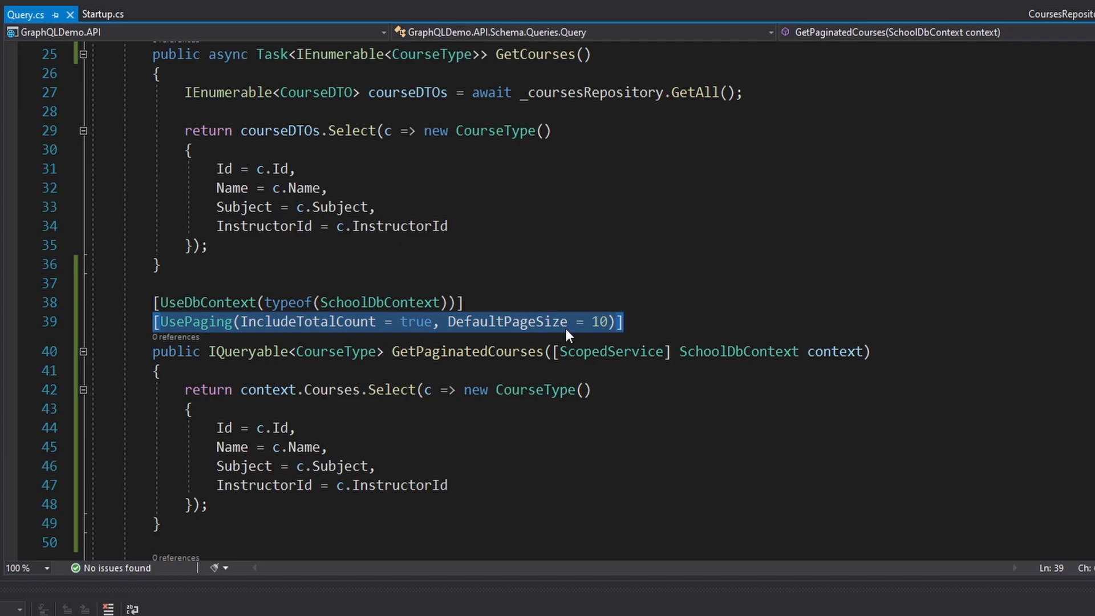
{"action": "double_click", "coordinate": [233, 353]}
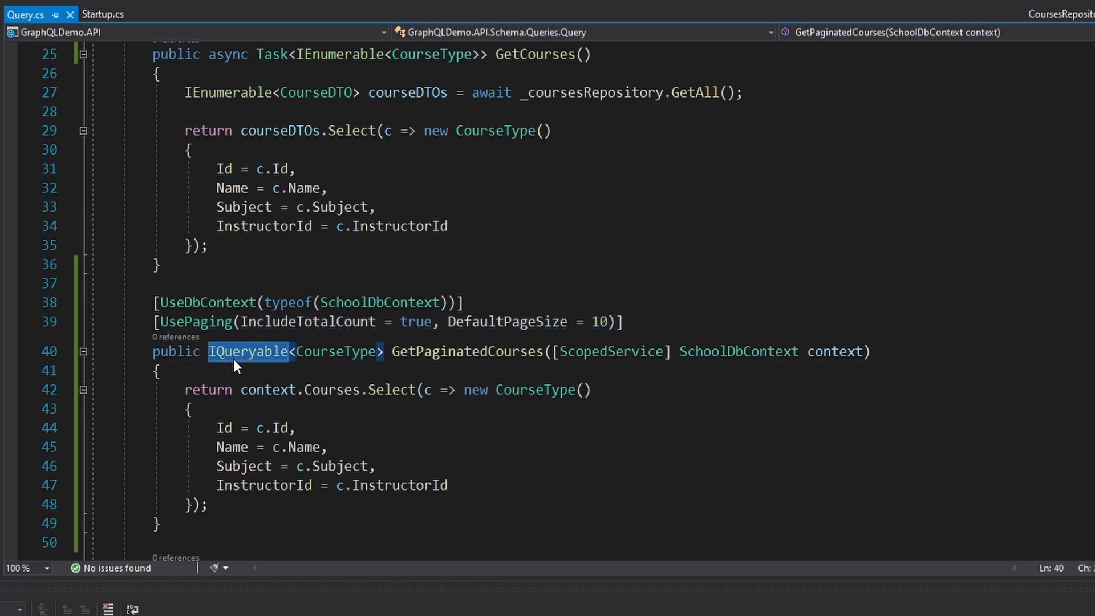